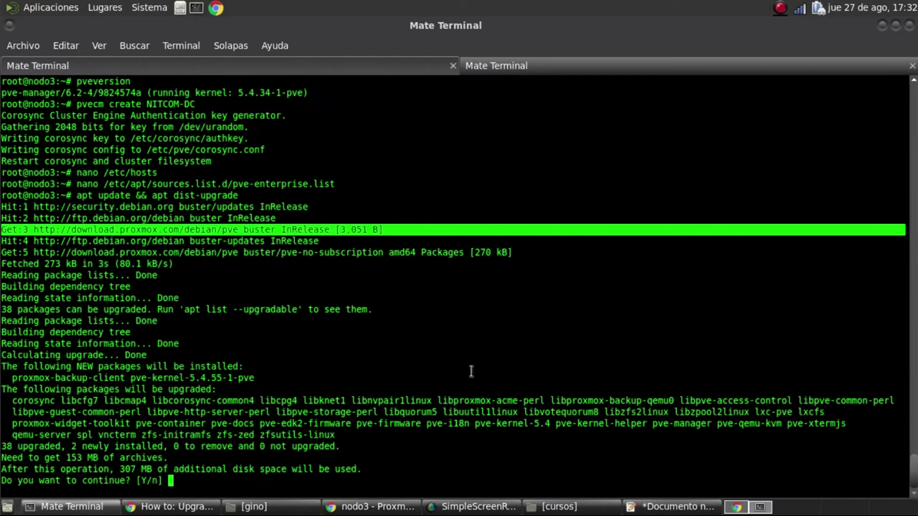
Approve nodo3's dist-upgrade with y and watch the 38 upgraded and 2 new packages download
{"action": "type", "text": "y"}
{"action": "key", "text": "Return"}
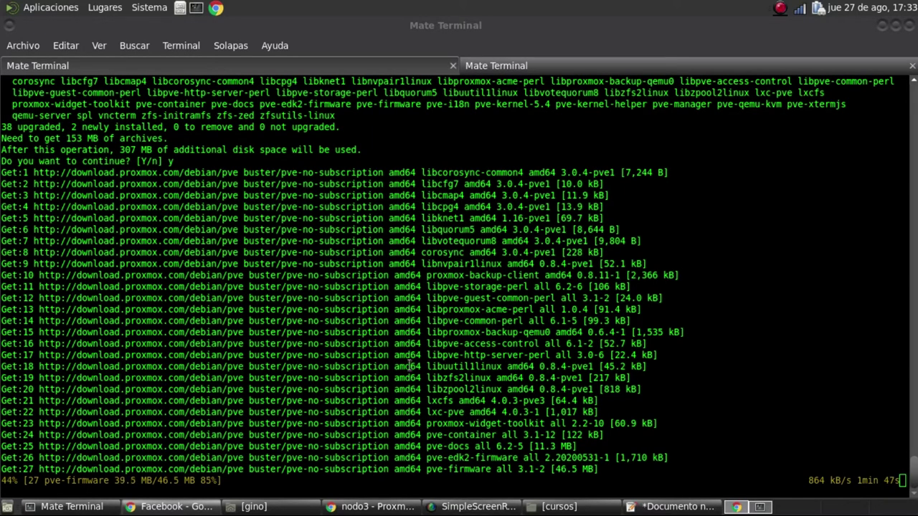
{"action": "left_click", "coordinate": [513, 72]}
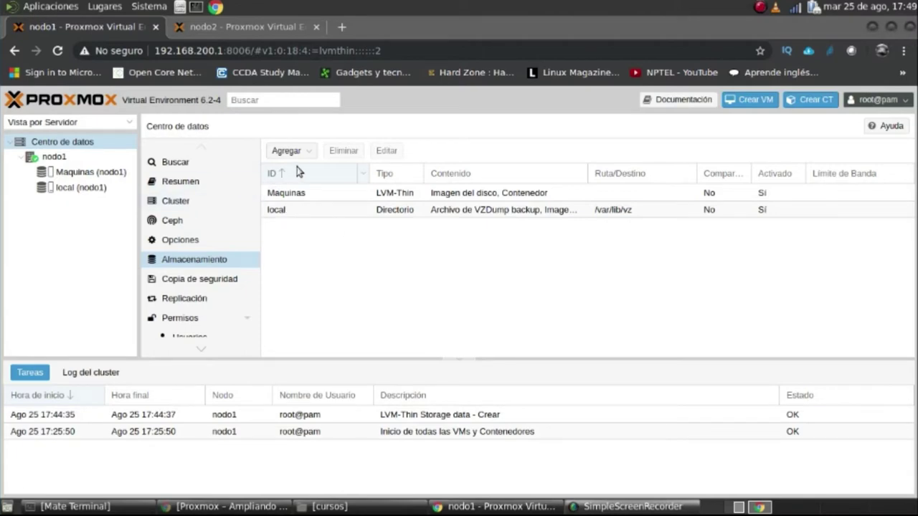
From nodo1's datacenter storage, start adding an NFS storage, glancing at nodo2's Backup NFS settings
{"action": "left_click", "coordinate": [94, 173]}
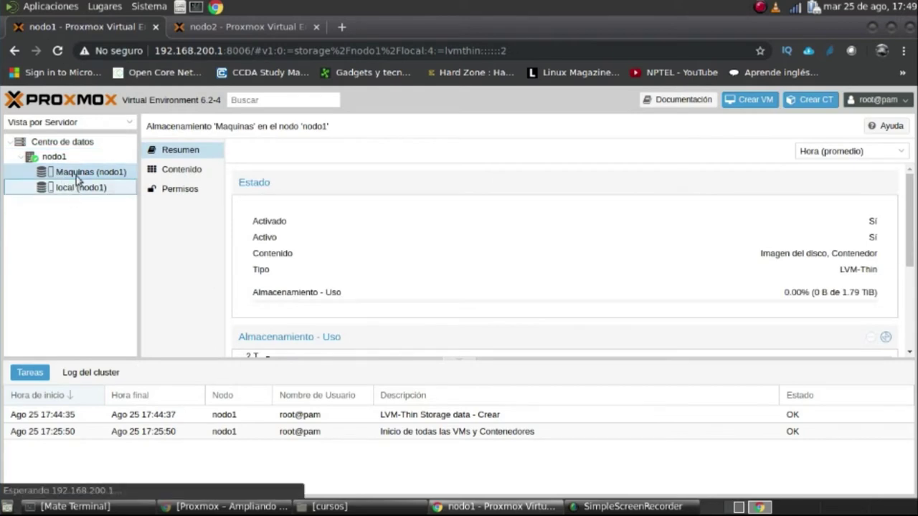
{"action": "left_click", "coordinate": [71, 188]}
{"action": "left_click", "coordinate": [76, 169]}
{"action": "left_click", "coordinate": [78, 146]}
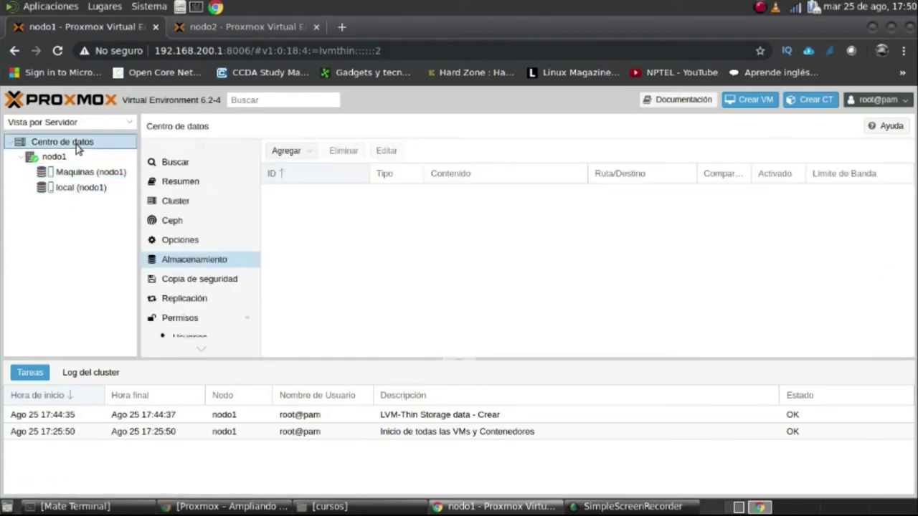
{"action": "left_click", "coordinate": [287, 151]}
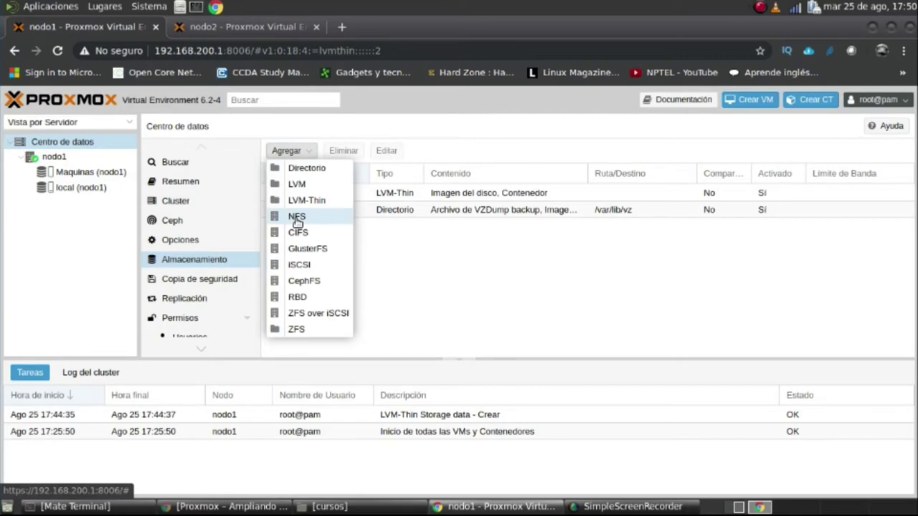
{"action": "left_click", "coordinate": [295, 218]}
{"action": "left_click", "coordinate": [232, 27]}
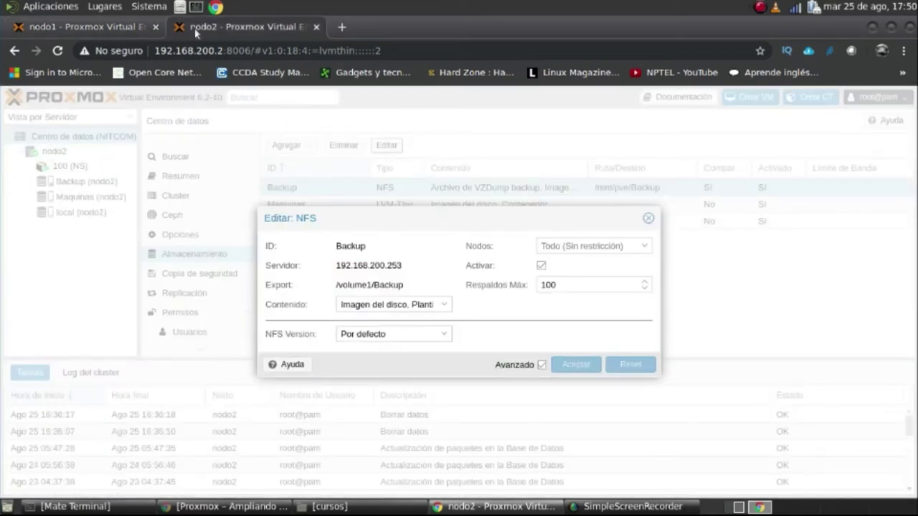
{"action": "left_click", "coordinate": [91, 24]}
Enter ID Backup and server 192.168.200.253, checking nodo2's NFS settings for reference
{"action": "type", "text": "Backup"}
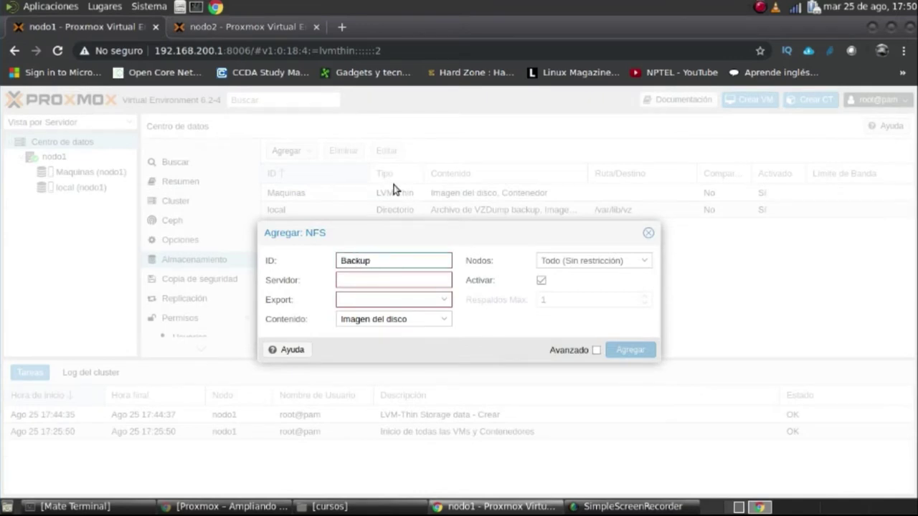
{"action": "left_click", "coordinate": [430, 283]}
{"action": "type", "text": "192"}
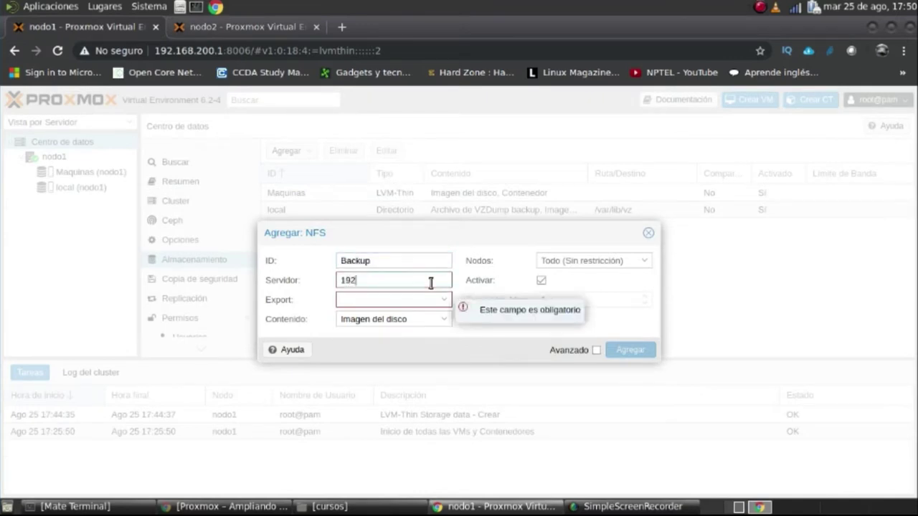
{"action": "type", "text": ".1"}
{"action": "left_click", "coordinate": [240, 27]}
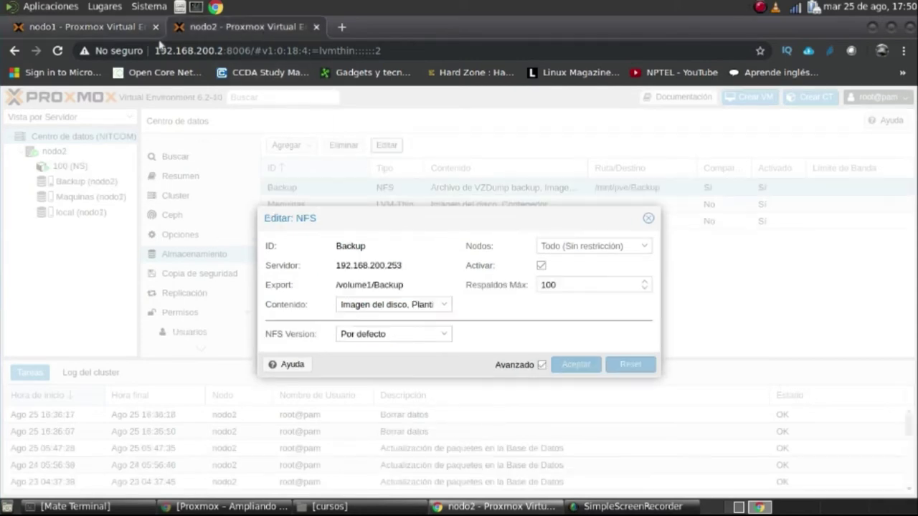
{"action": "left_click", "coordinate": [62, 33]}
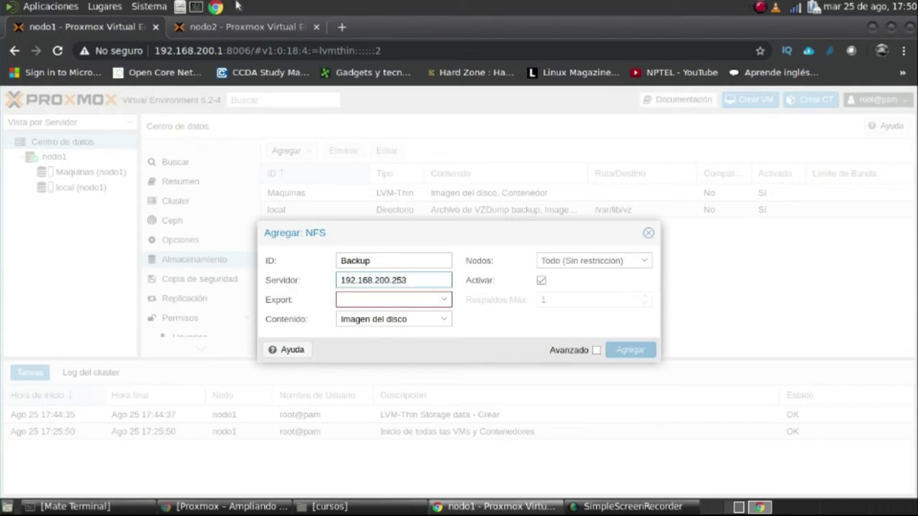
{"action": "left_click", "coordinate": [233, 27]}
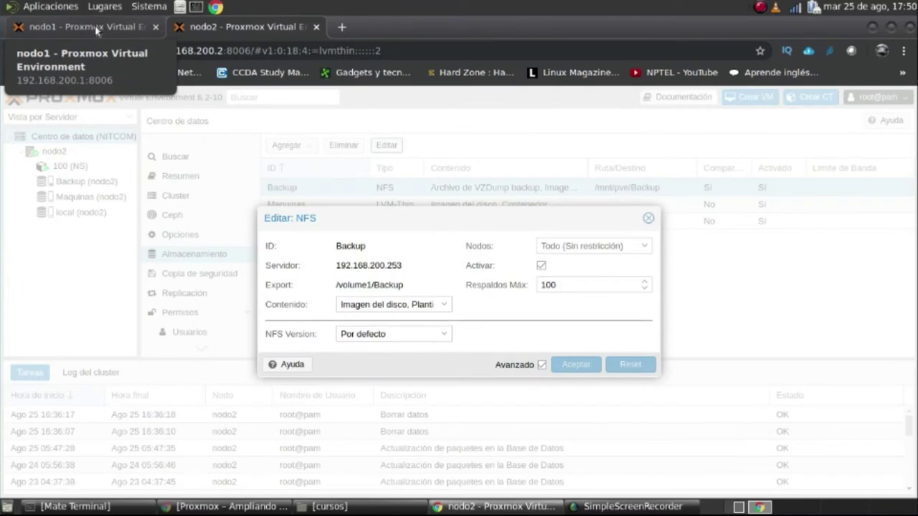
{"action": "left_click", "coordinate": [97, 29]}
Choose the /volume1/Backup export from the server's list, comparing with nodo2
{"action": "left_click", "coordinate": [442, 300]}
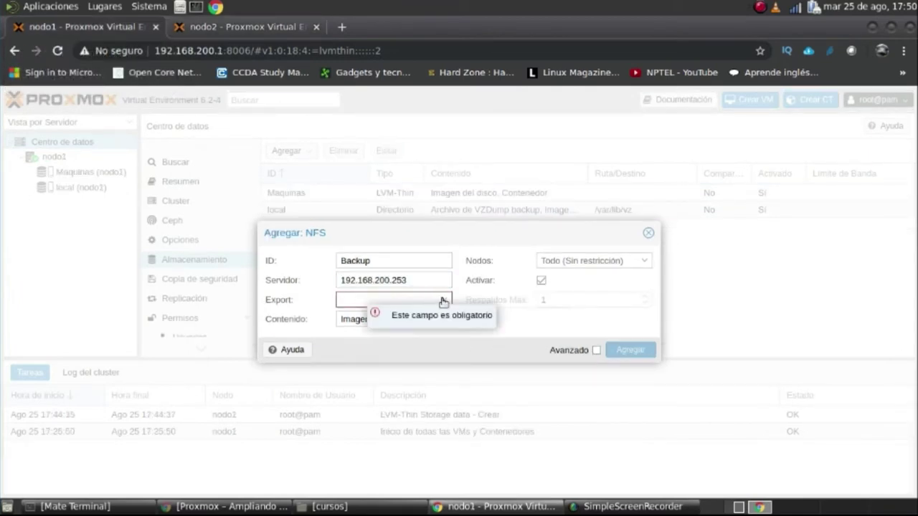
{"action": "left_click", "coordinate": [444, 301]}
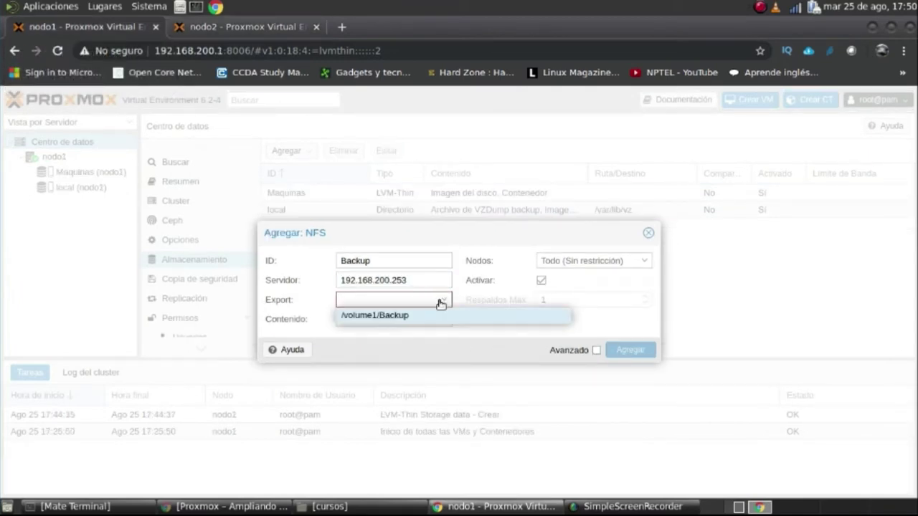
{"action": "left_click", "coordinate": [402, 315]}
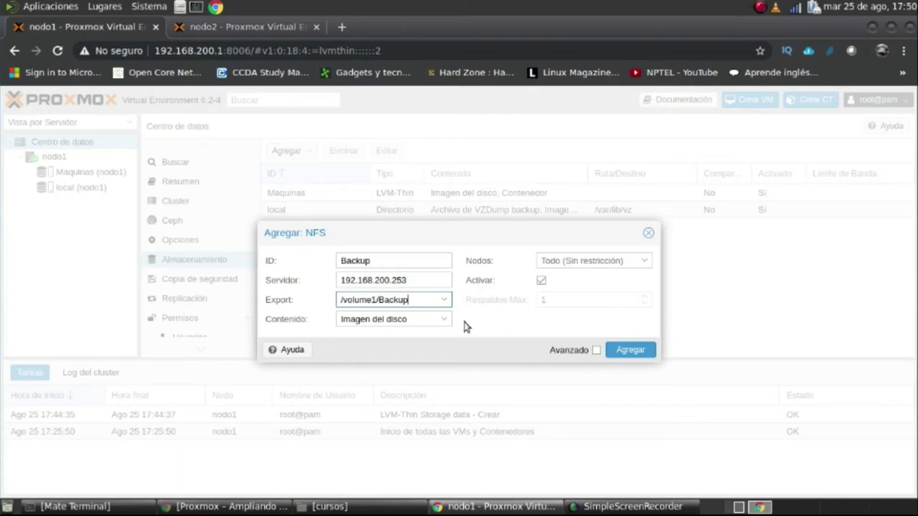
{"action": "left_click", "coordinate": [263, 27]}
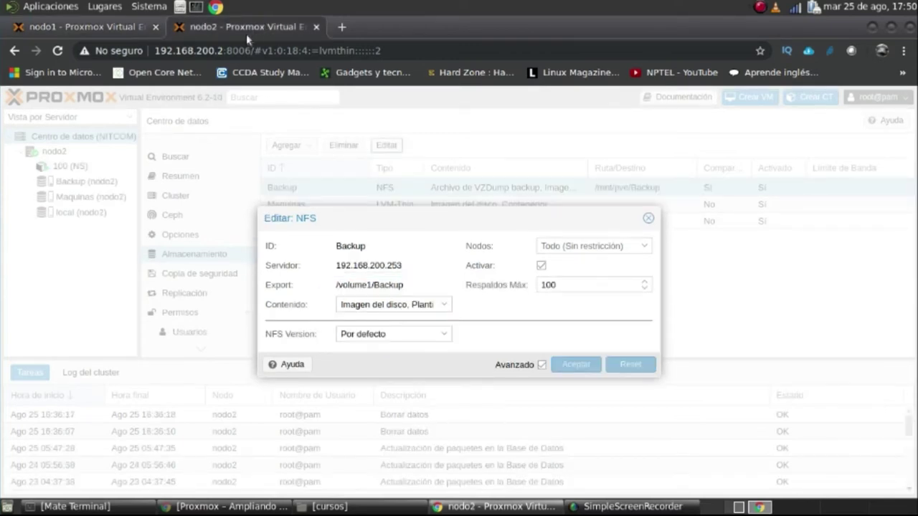
{"action": "left_click", "coordinate": [113, 32]}
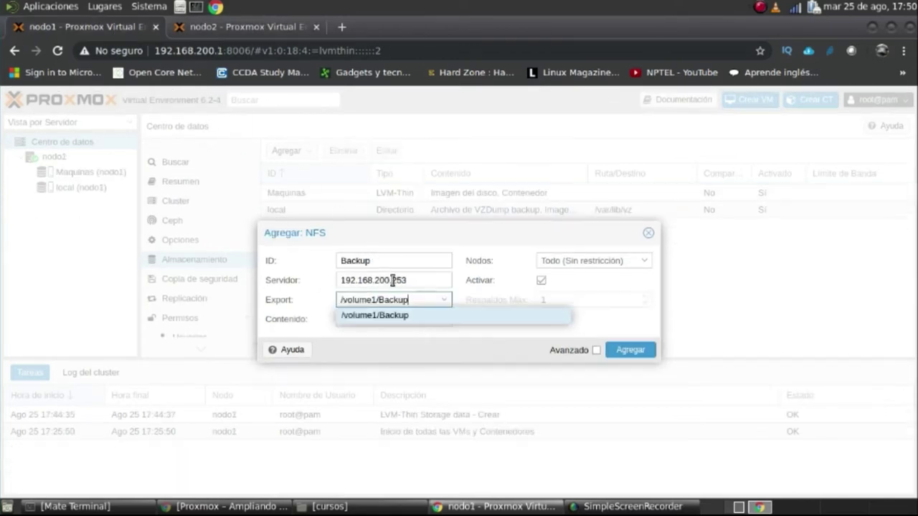
{"action": "left_click", "coordinate": [579, 318]}
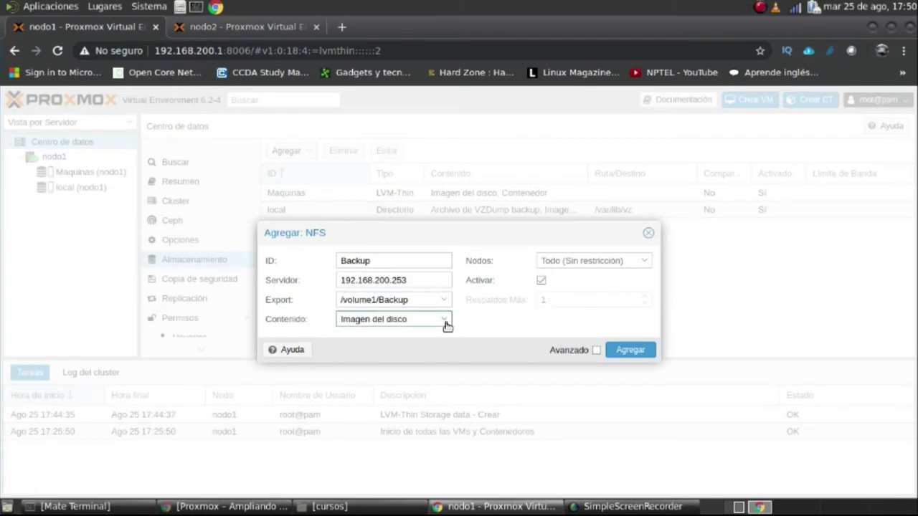
Allow container templates as storage content, comparing against nodo2's NFS settings
{"action": "left_click", "coordinate": [444, 319]}
{"action": "left_click", "coordinate": [415, 368]}
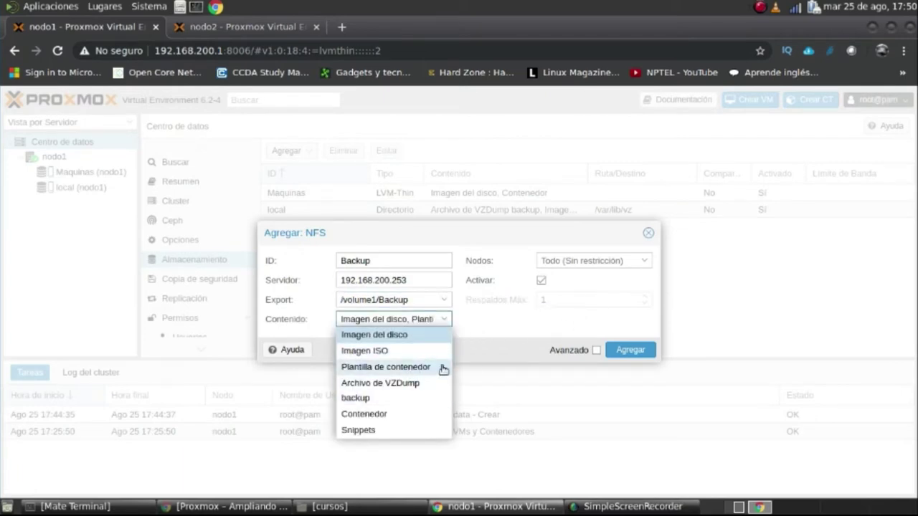
{"action": "left_click", "coordinate": [517, 322]}
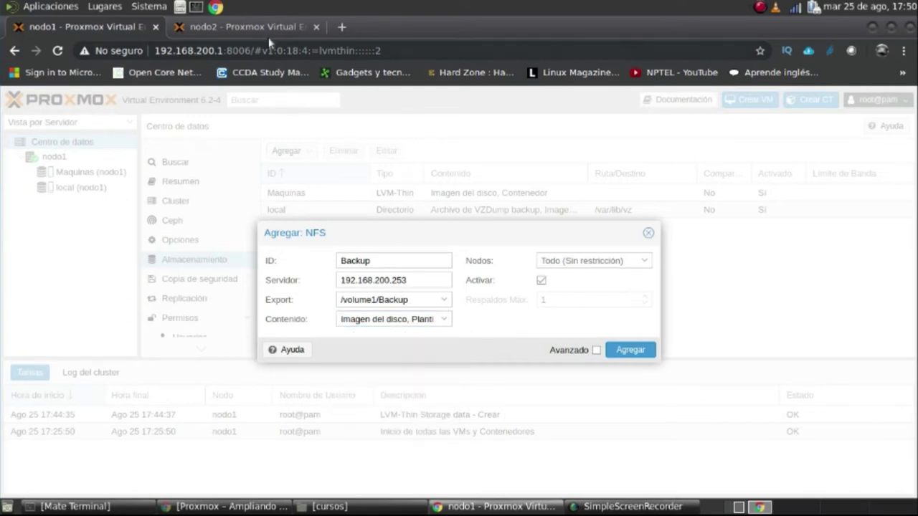
{"action": "left_click", "coordinate": [268, 33]}
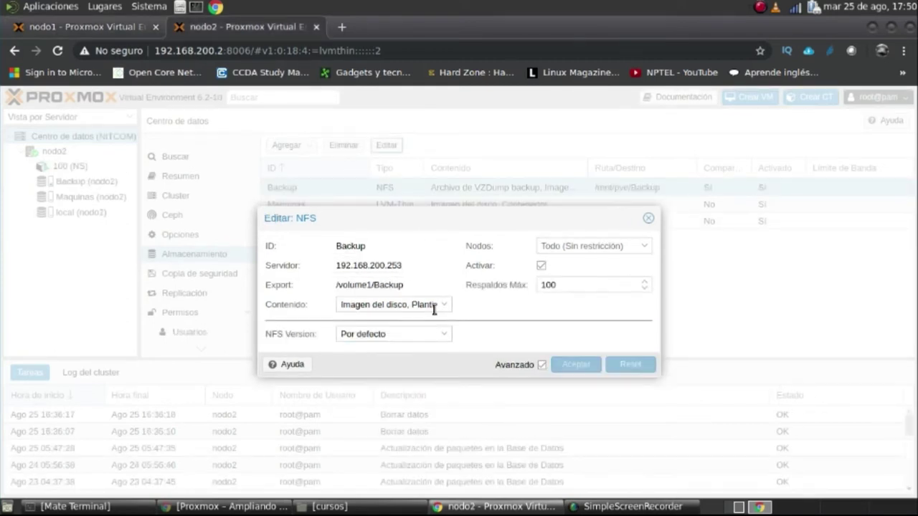
{"action": "left_click", "coordinate": [86, 26]}
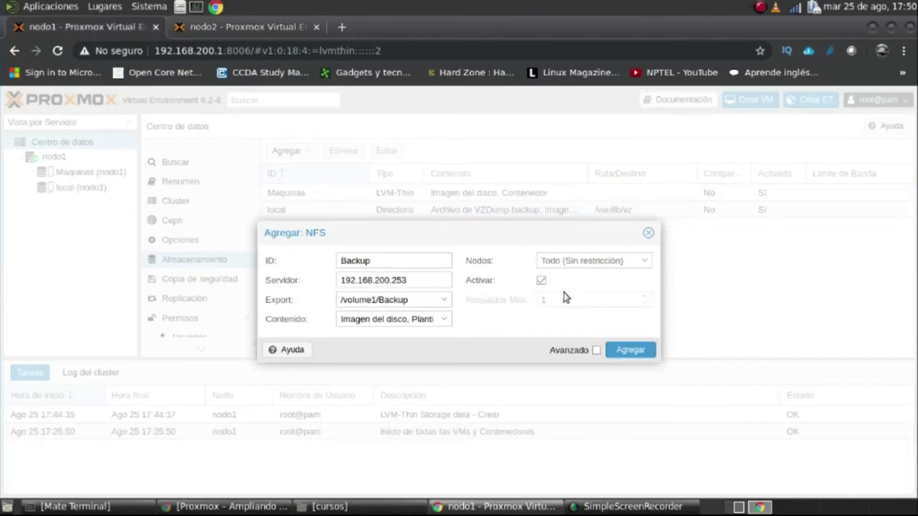
{"action": "left_click", "coordinate": [278, 26]}
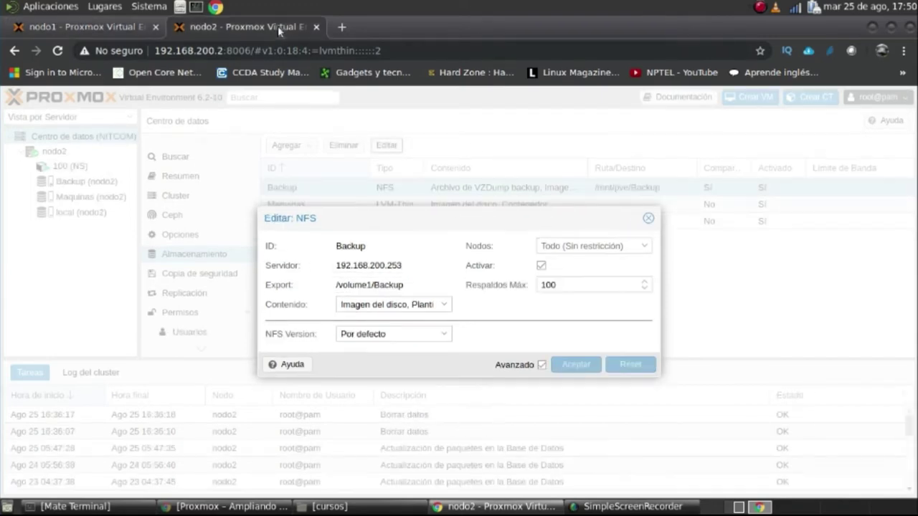
{"action": "left_click", "coordinate": [107, 27]}
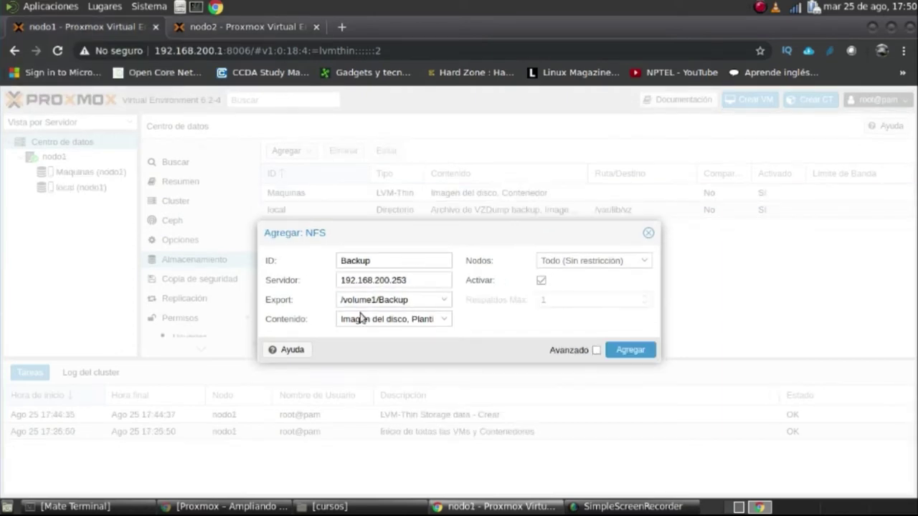
Also allow ISO images and VZDump backups as content, matching nodo2's content types
{"action": "left_click", "coordinate": [443, 320]}
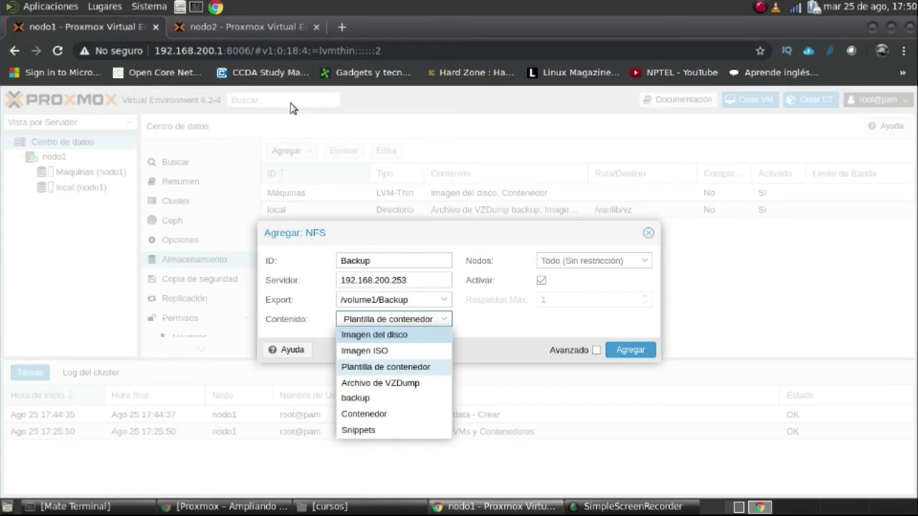
{"action": "left_click", "coordinate": [265, 27]}
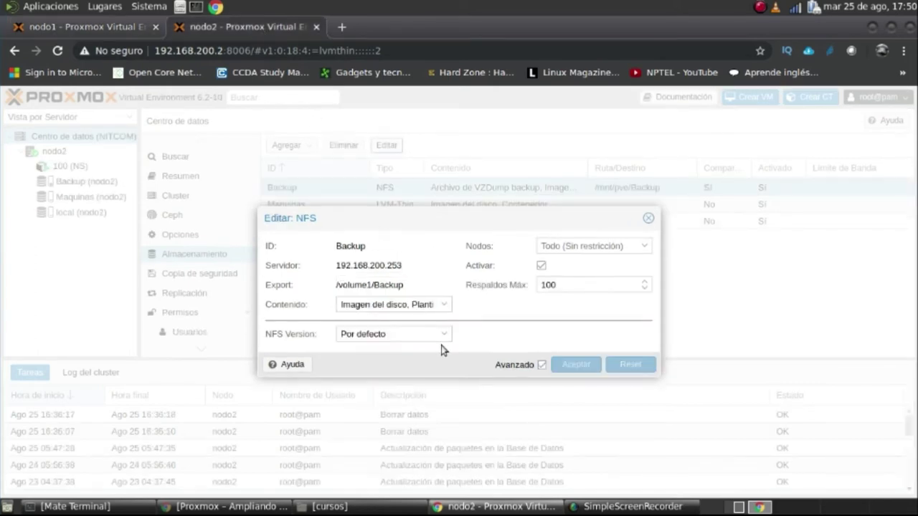
{"action": "left_click", "coordinate": [440, 307]}
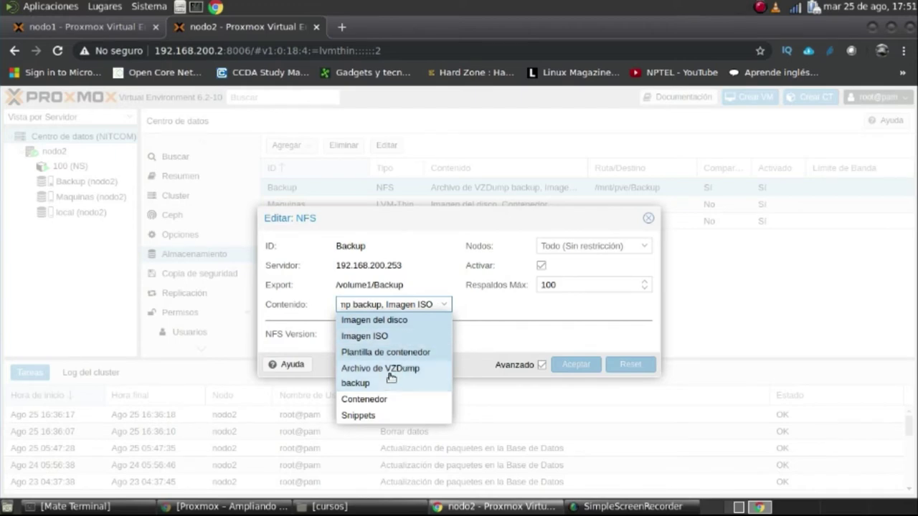
{"action": "left_click", "coordinate": [124, 28]}
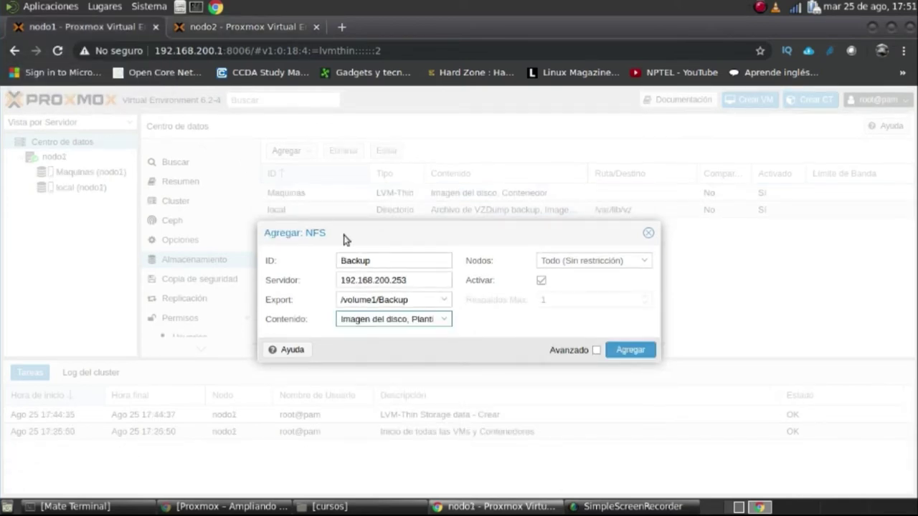
{"action": "left_click", "coordinate": [396, 319]}
{"action": "left_click", "coordinate": [384, 351]}
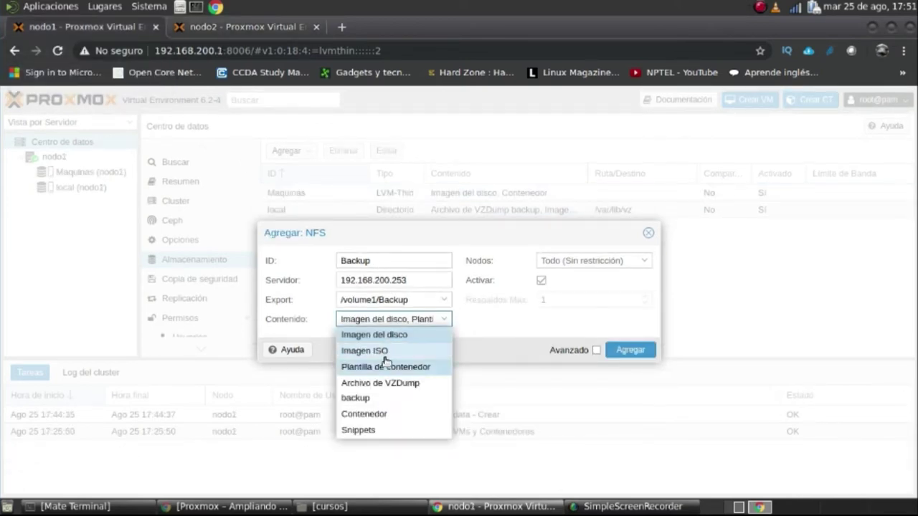
{"action": "left_click", "coordinate": [398, 388]}
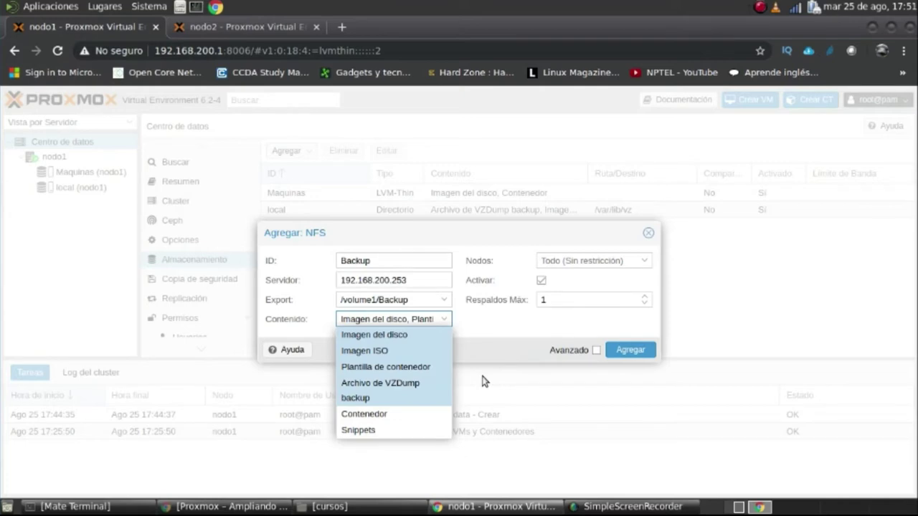
{"action": "left_click", "coordinate": [522, 334]}
Set max backups to 100, show advanced options, and create the Backup storage
{"action": "left_click", "coordinate": [561, 300]}
{"action": "key", "text": "BackSpace"}
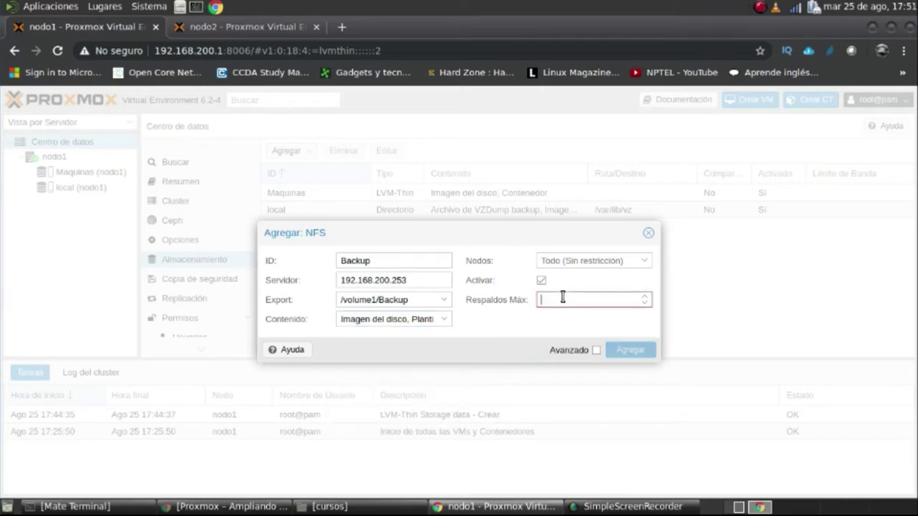
{"action": "type", "text": "10"}
{"action": "key", "text": "BackSpace"}
{"action": "key", "text": "BackSpace"}
{"action": "type", "text": "100"}
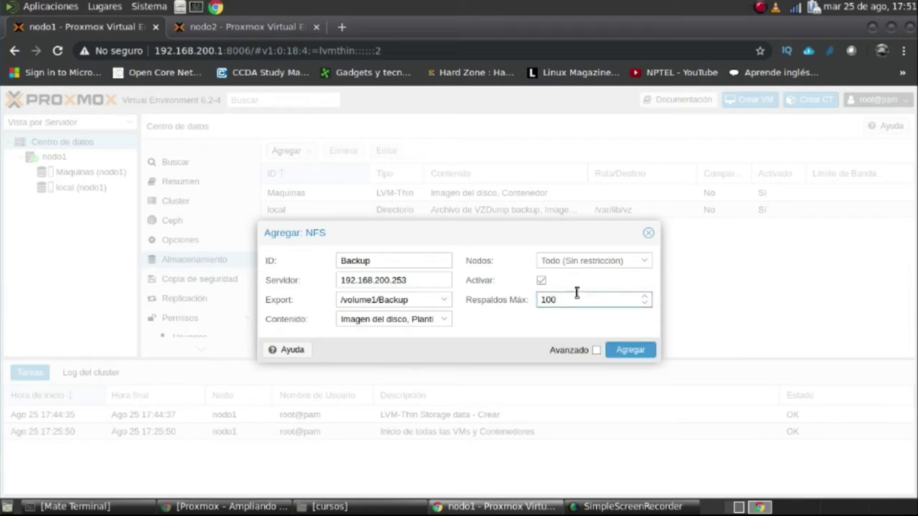
{"action": "left_click", "coordinate": [596, 350]}
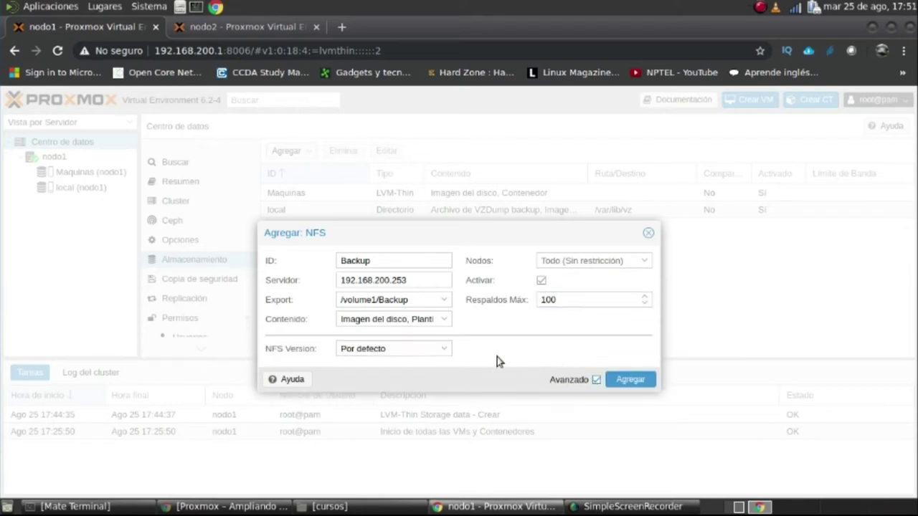
{"action": "left_click", "coordinate": [630, 380]}
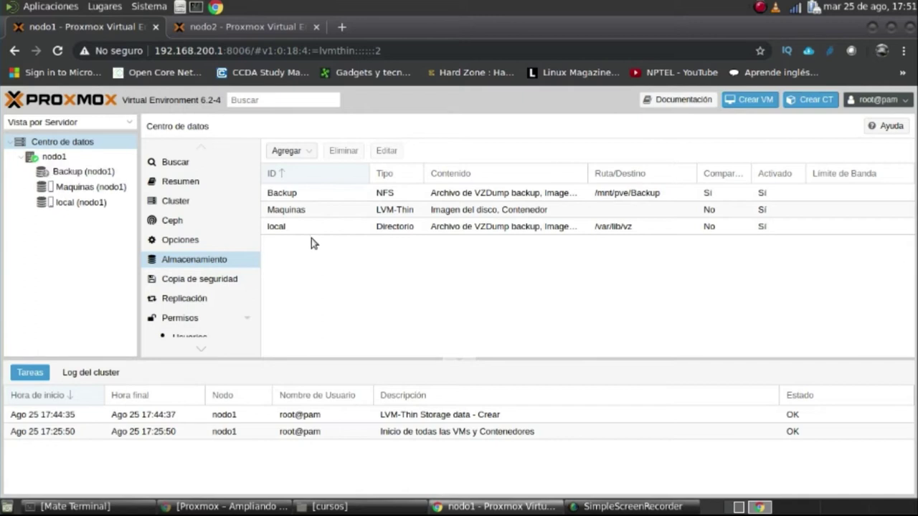
Delete the 30 July container 100 backup from nodo1's Backup storage
{"action": "left_click", "coordinate": [89, 172]}
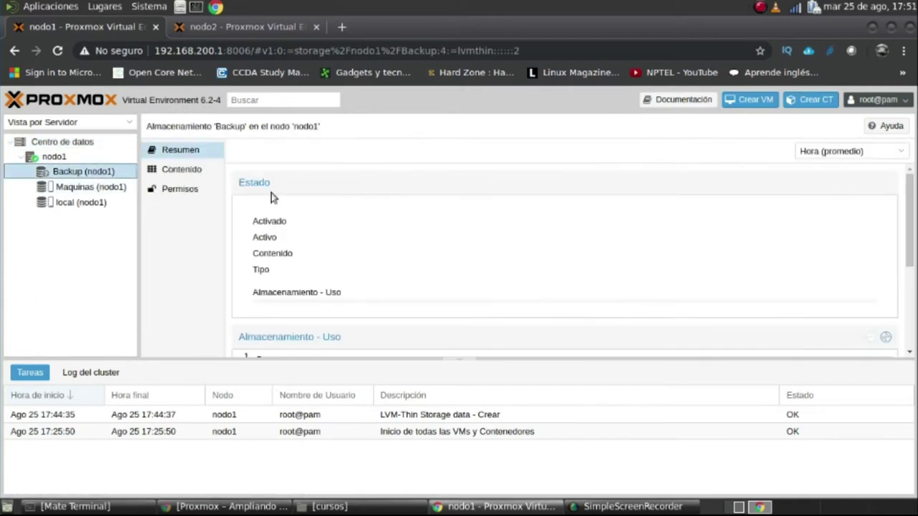
{"action": "left_click", "coordinate": [182, 172]}
{"action": "left_click", "coordinate": [477, 216]}
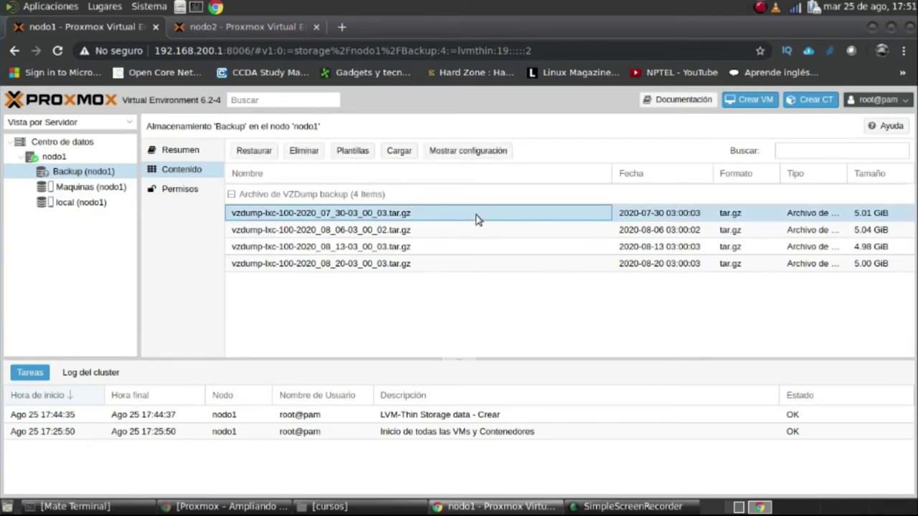
{"action": "left_click", "coordinate": [461, 230]}
{"action": "left_click", "coordinate": [461, 243]}
{"action": "left_click", "coordinate": [461, 215]}
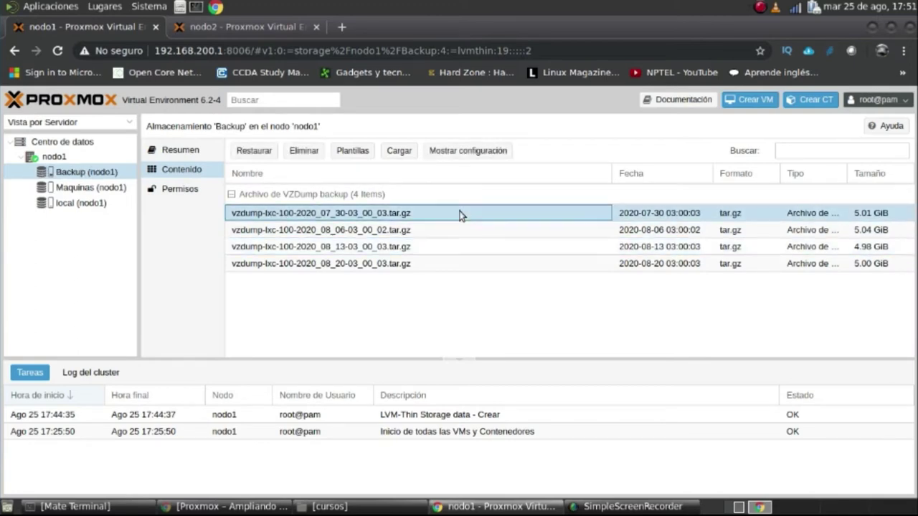
{"action": "left_click", "coordinate": [306, 150]}
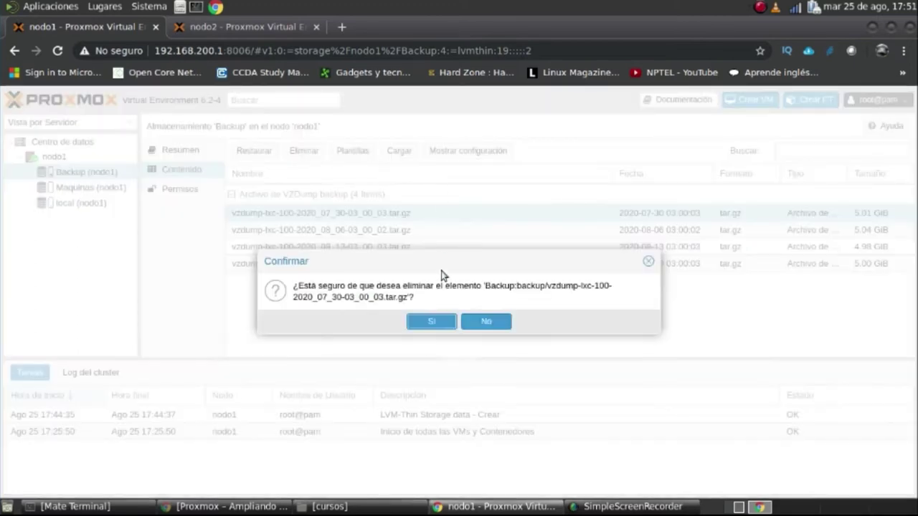
{"action": "left_click", "coordinate": [439, 324]}
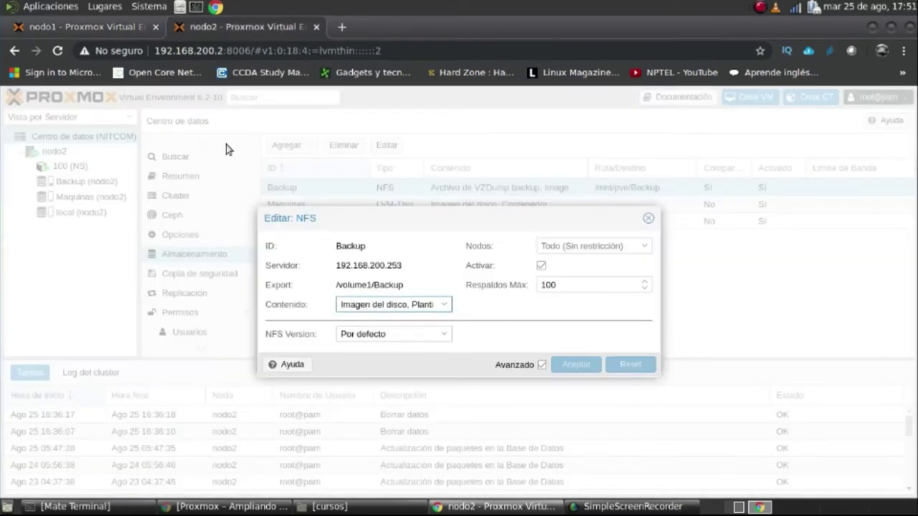
{"action": "left_click", "coordinate": [649, 218]}
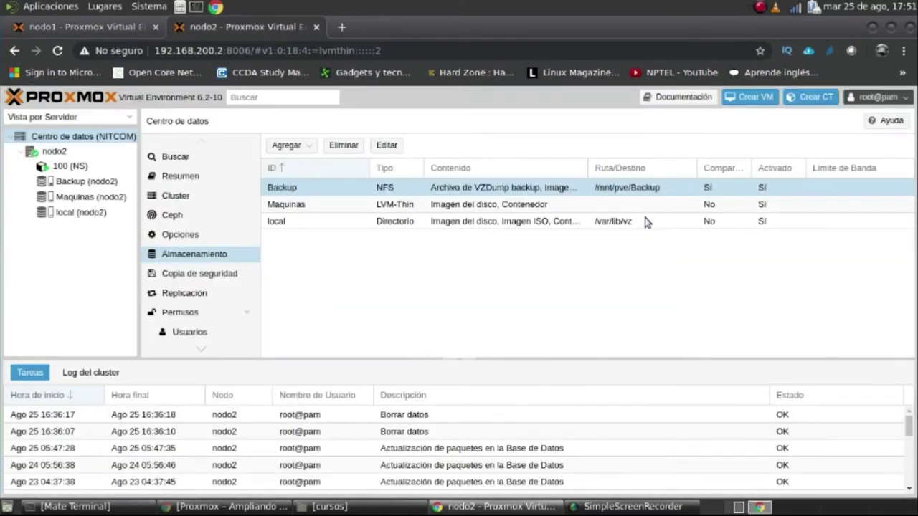
List nodo2's Backup storage contents and delete the 6 August backup there
{"action": "left_click", "coordinate": [115, 181]}
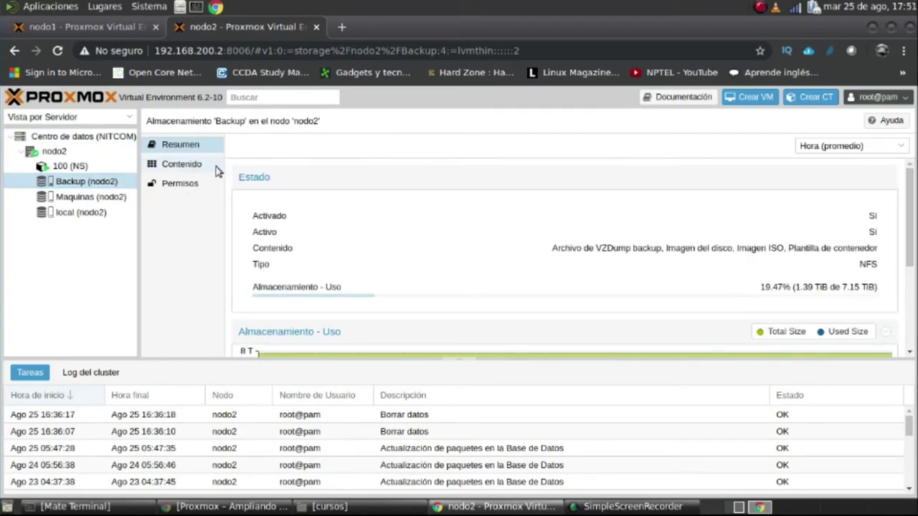
{"action": "left_click", "coordinate": [194, 169]}
{"action": "left_click", "coordinate": [387, 210]}
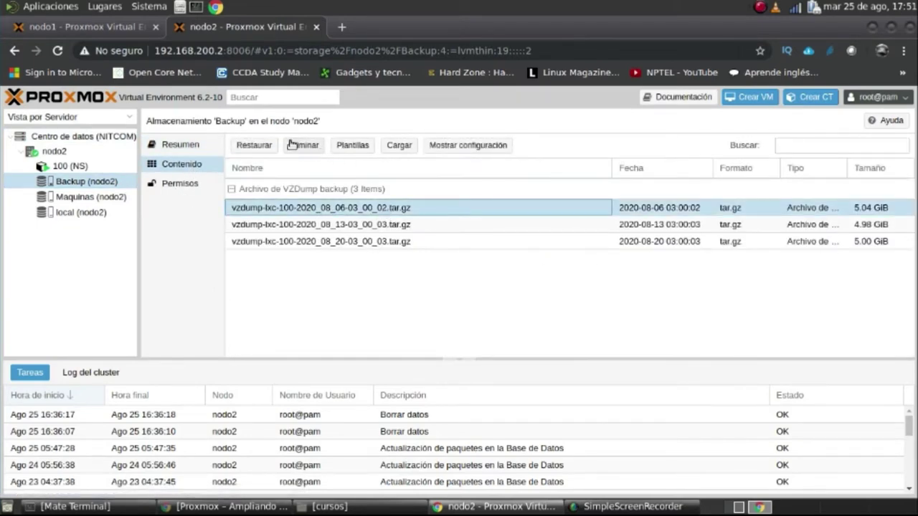
{"action": "left_click", "coordinate": [101, 26]}
{"action": "left_click", "coordinate": [234, 33]}
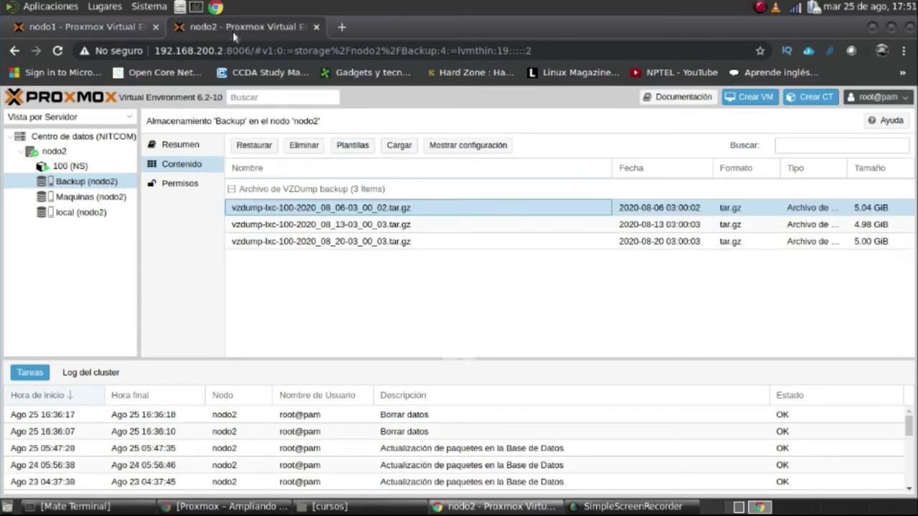
{"action": "left_click", "coordinate": [304, 145]}
{"action": "left_click", "coordinate": [445, 326]}
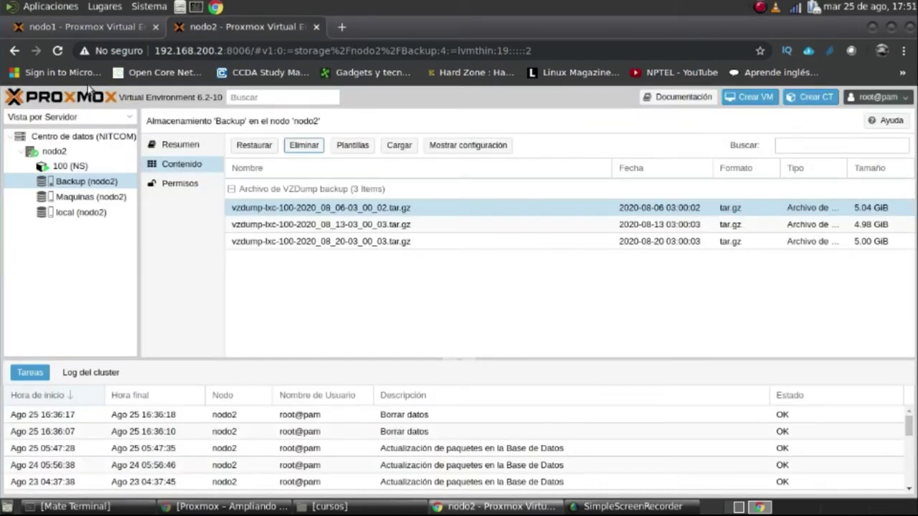
{"action": "left_click", "coordinate": [120, 29]}
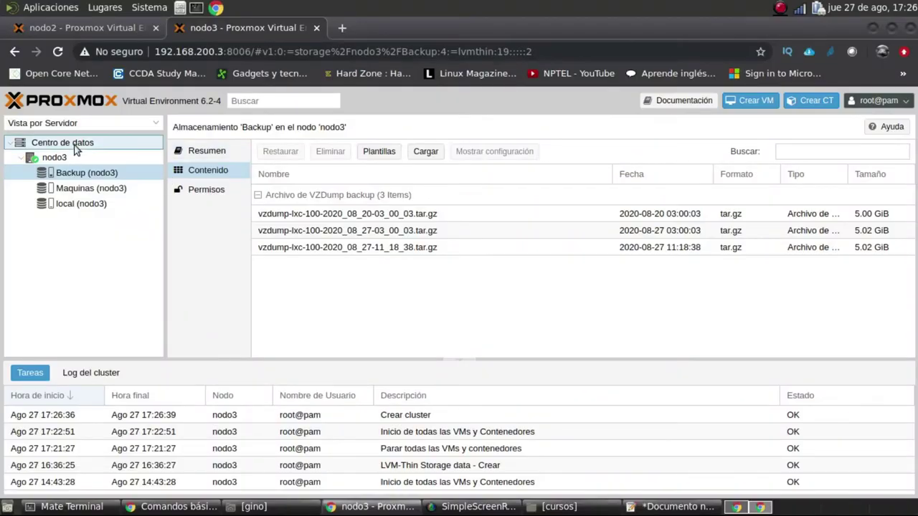
Reload nodo3's interface to show NITCOM-DC, then open Backup (nodo3) contents
{"action": "left_click", "coordinate": [75, 143]}
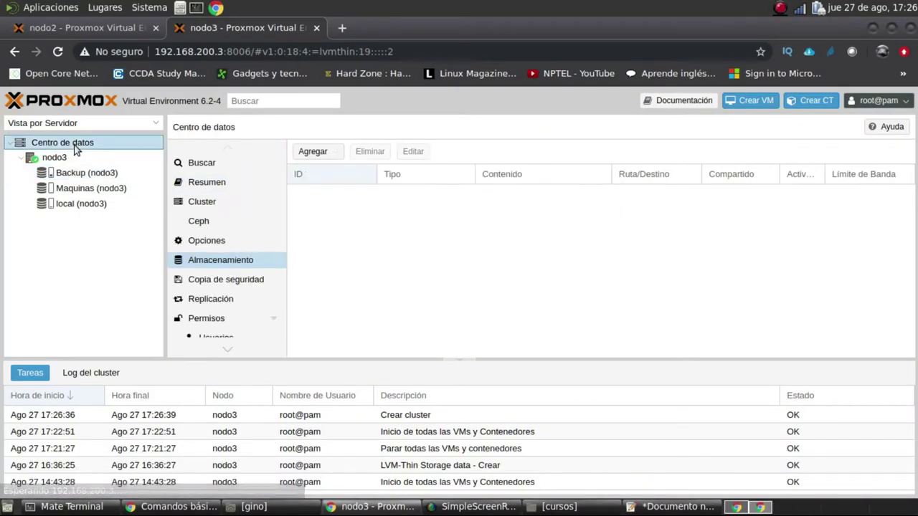
{"action": "left_click", "coordinate": [57, 53]}
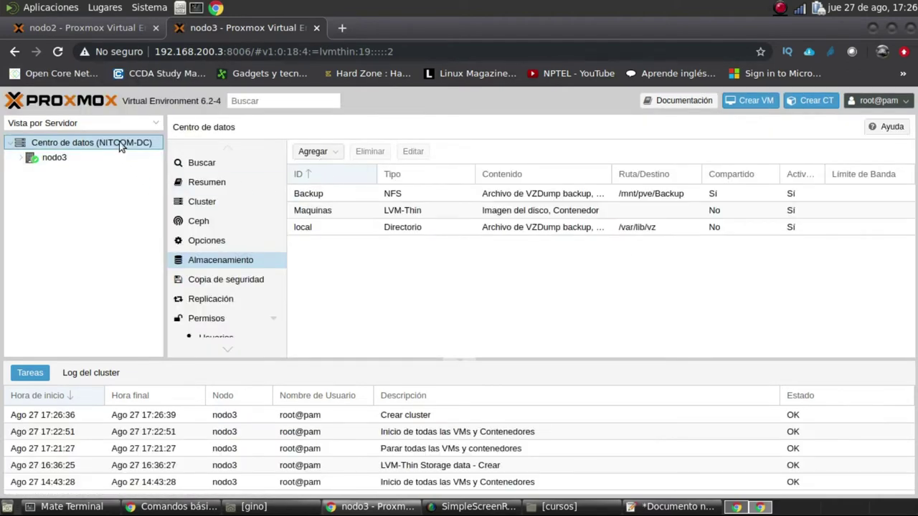
{"action": "left_click", "coordinate": [23, 158]}
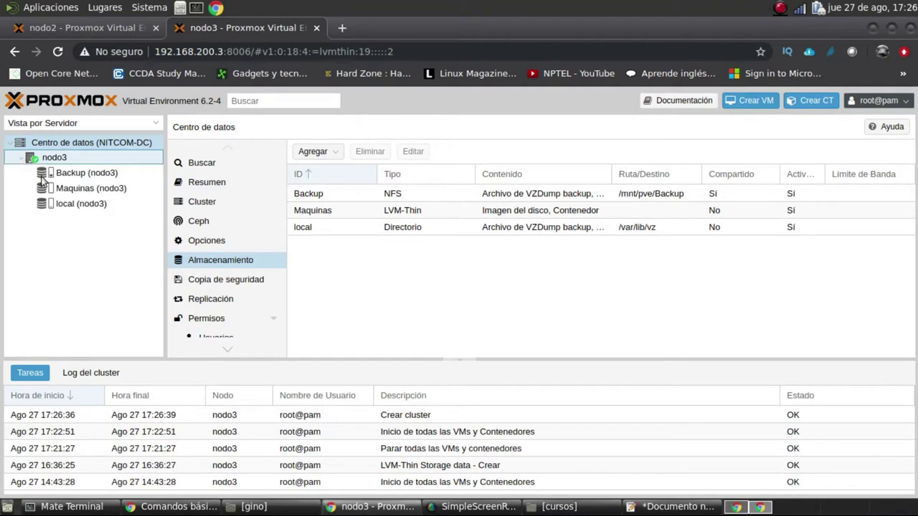
{"action": "left_click", "coordinate": [80, 175]}
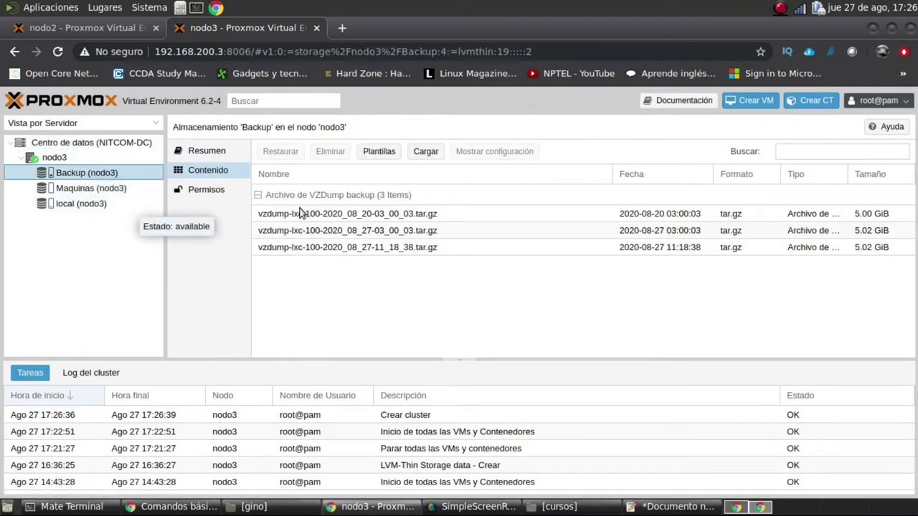
Restore the 2020_08_27-11_18_38 backup as CT 100 on Maquinas storage
{"action": "left_click", "coordinate": [396, 248]}
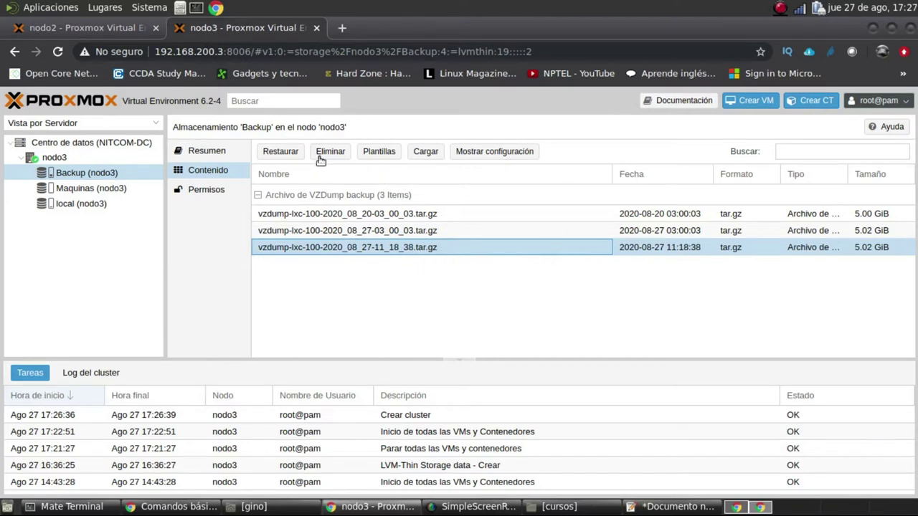
{"action": "left_click", "coordinate": [293, 153]}
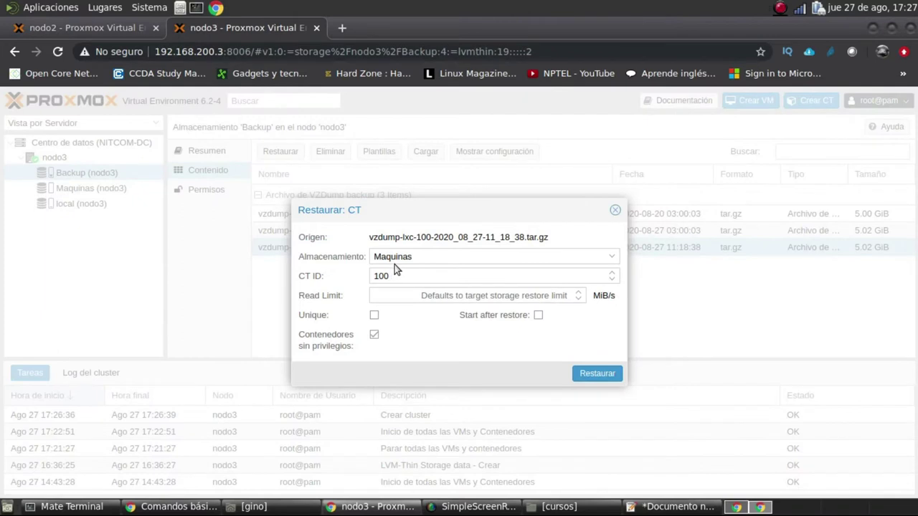
{"action": "left_click_drag", "start_coordinate": [395, 276], "coordinate": [370, 278]}
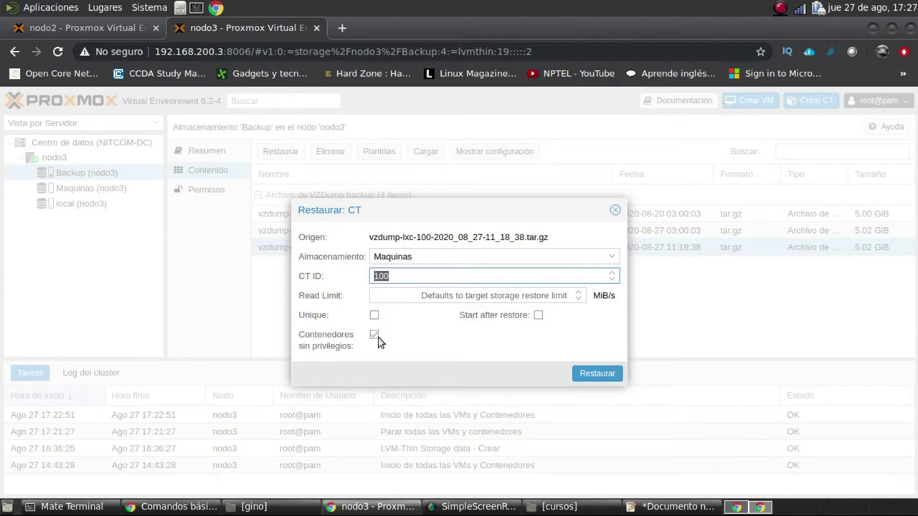
{"action": "left_click", "coordinate": [605, 375]}
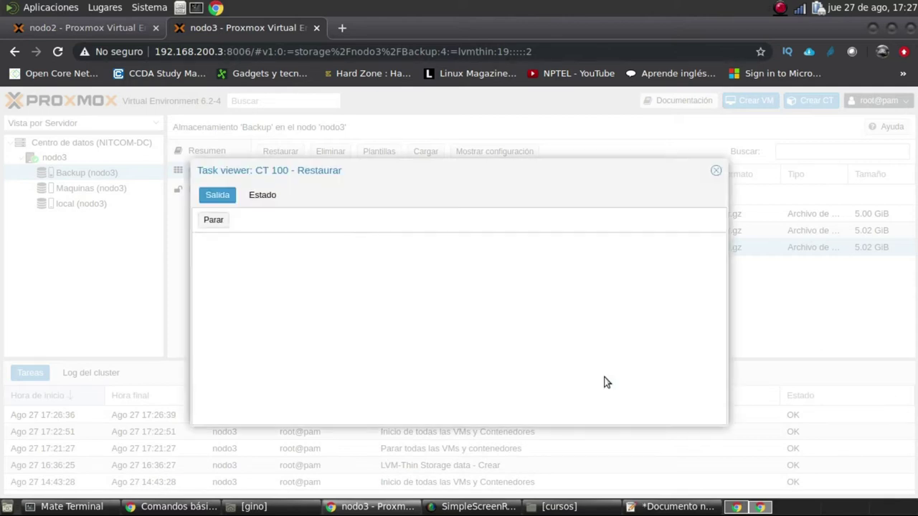
{"action": "left_click_drag", "start_coordinate": [465, 170], "coordinate": [529, 140]}
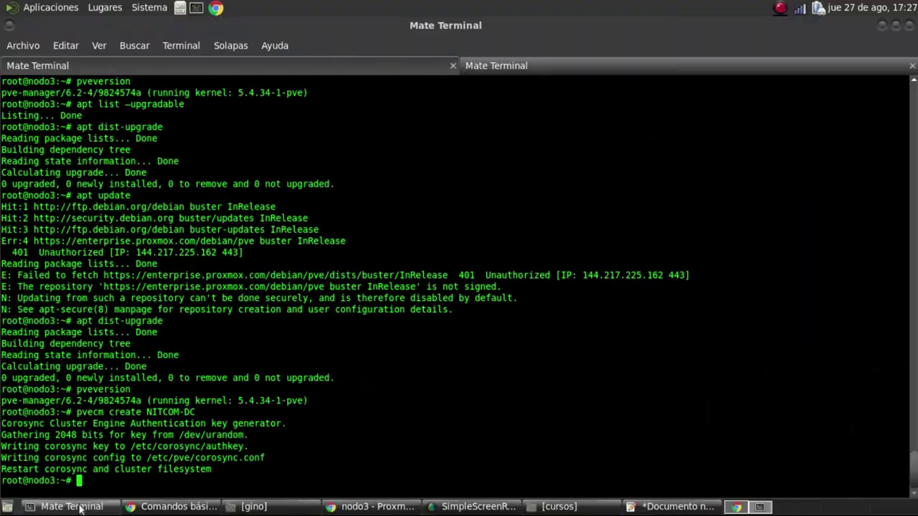
Paste the cluster join command into the terminal, then erase it
{"action": "right_click", "coordinate": [370, 388]}
{"action": "left_click", "coordinate": [402, 329]}
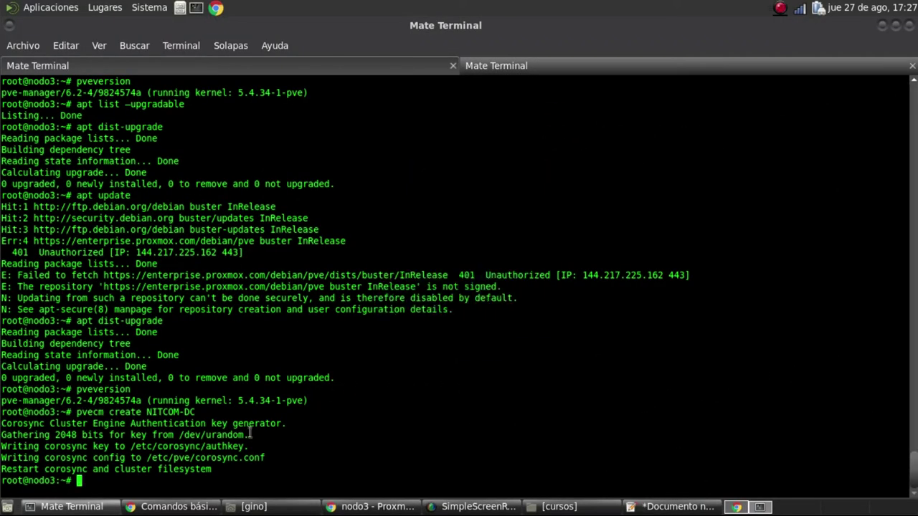
{"action": "left_click_drag", "start_coordinate": [164, 480], "coordinate": [131, 482]}
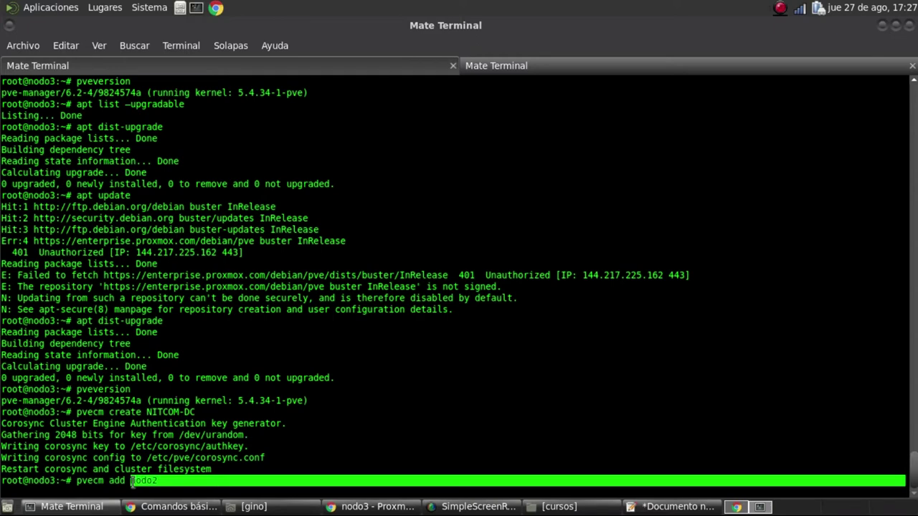
{"action": "left_click", "coordinate": [317, 482]}
{"action": "key", "text": "BackSpace"}
{"action": "key", "text": "BackSpace"}
{"action": "key", "text": "BackSpace"}
{"action": "key", "text": "BackSpace"}
{"action": "key", "text": "BackSpace"}
{"action": "key", "text": "BackSpace"}
{"action": "key", "text": "BackSpace"}
{"action": "key", "text": "BackSpace"}
{"action": "key", "text": "BackSpace"}
{"action": "key", "text": "BackSpace"}
{"action": "key", "text": "BackSpace"}
{"action": "key", "text": "BackSpace"}
{"action": "key", "text": "BackSpace"}
{"action": "key", "text": "BackSpace"}
{"action": "key", "text": "BackSpace"}
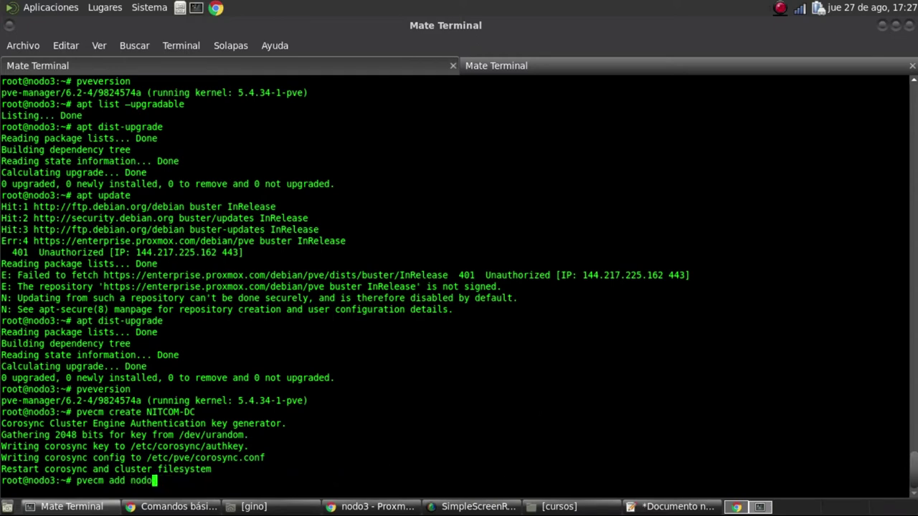
Edit the 192.168.200.x host entries in /etc/hosts with nano, then return to the Proxmox page
{"action": "type", "text": "nano /etc/hosts"}
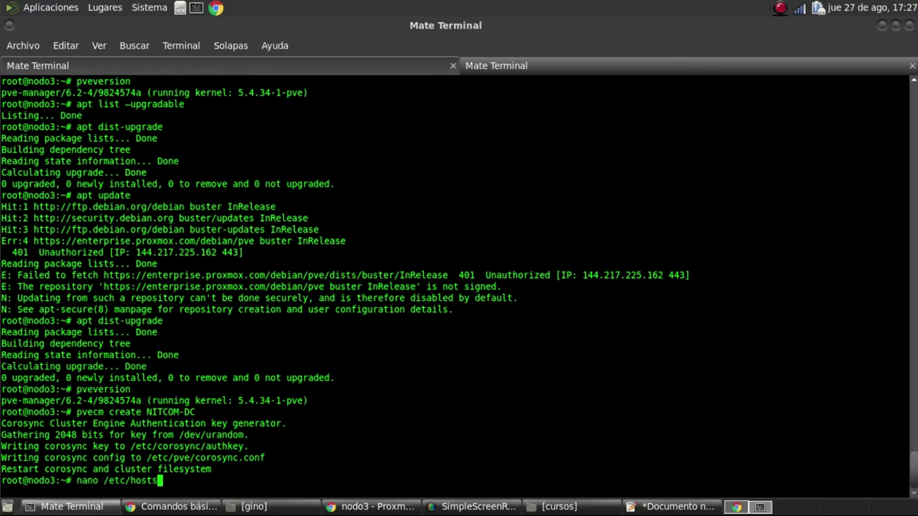
{"action": "key", "text": "Return"}
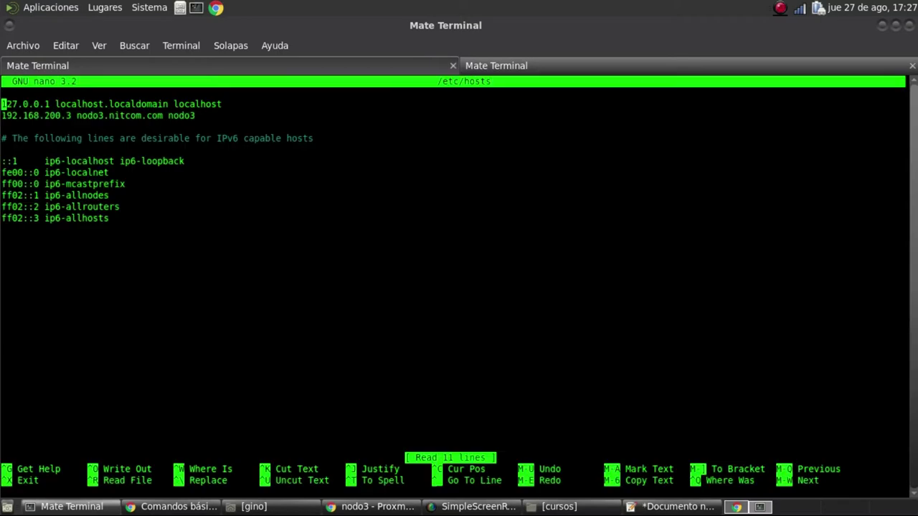
{"action": "key", "text": "Down"}
{"action": "key", "text": "Down"}
{"action": "key", "text": "Down"}
{"action": "key", "text": "Down"}
{"action": "key", "text": "Down"}
{"action": "key", "text": "Down"}
{"action": "key", "text": "Down"}
{"action": "key", "text": "Down"}
{"action": "key", "text": "Down"}
{"action": "key", "text": "Down"}
{"action": "key", "text": "Up"}
{"action": "key", "text": "Up"}
{"action": "key", "text": "Up"}
{"action": "key", "text": "Up"}
{"action": "key", "text": "Up"}
{"action": "key", "text": "Up"}
{"action": "key", "text": "Up"}
{"action": "key", "text": "Up"}
{"action": "key", "text": "Up"}
{"action": "key", "text": "Up"}
{"action": "key", "text": "Up"}
{"action": "key", "text": "Down"}
{"action": "key", "text": "ctrl+k"}
{"action": "key", "text": "ctrl+u"}
{"action": "key", "text": "ctrl+u"}
{"action": "key", "text": "ctrl+u"}
{"action": "key", "text": "Up"}
{"action": "key", "text": "Up"}
{"action": "key", "text": "Right"}
{"action": "key", "text": "Right"}
{"action": "key", "text": "Right"}
{"action": "key", "text": "Right"}
{"action": "key", "text": "Right"}
{"action": "key", "text": "Right"}
{"action": "key", "text": "Right"}
{"action": "key", "text": "Right"}
{"action": "key", "text": "Right"}
{"action": "key", "text": "Right"}
{"action": "key", "text": "Right"}
{"action": "key", "text": "Right"}
{"action": "key", "text": "Delete"}
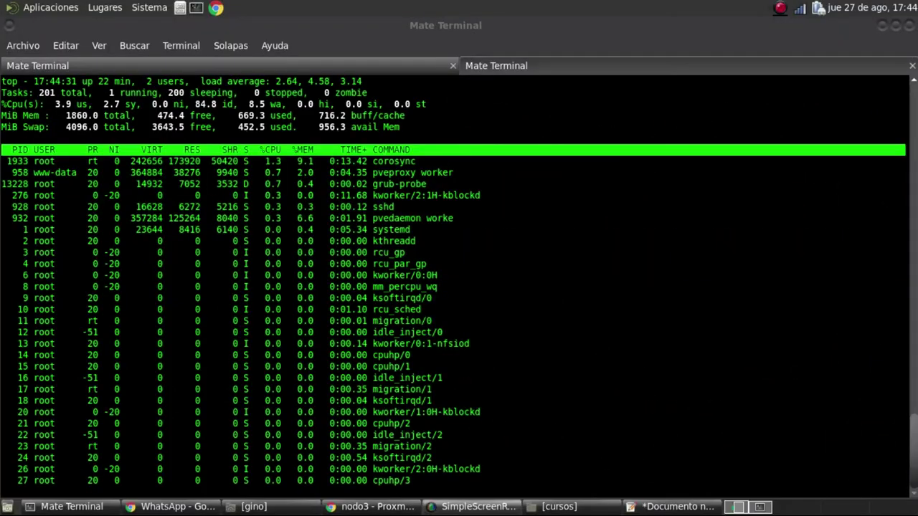
{"action": "left_click", "coordinate": [655, 321]}
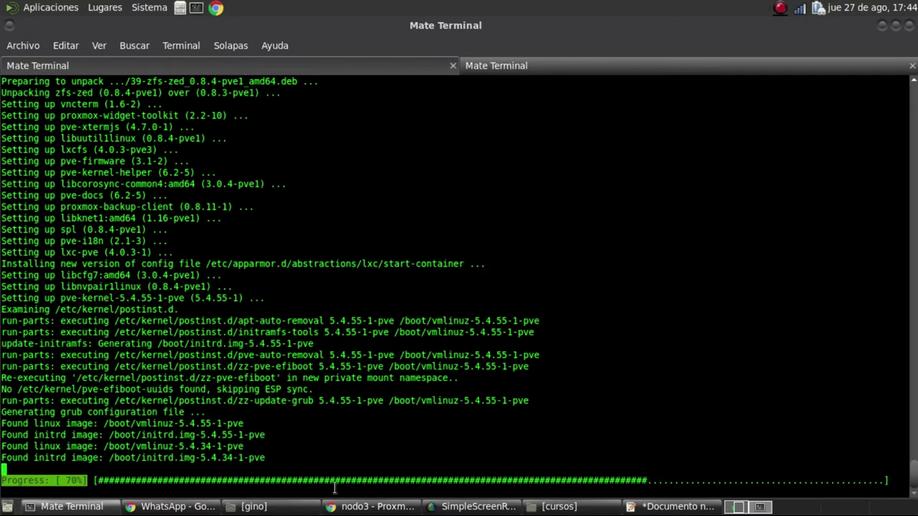
{"action": "left_click", "coordinate": [373, 507]}
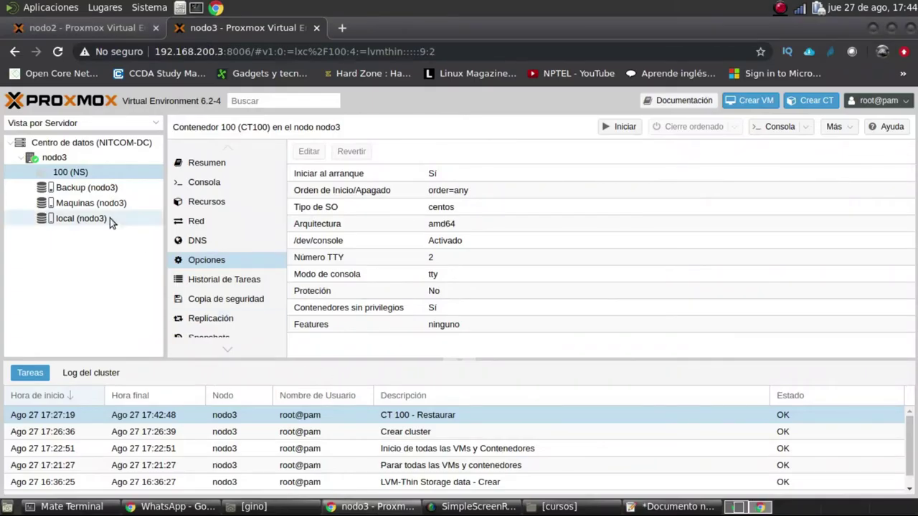
Review container 100's summary, memory/swap/cores resources, network, DNS and options
{"action": "scroll", "coordinate": [506, 463], "scroll_direction": "down", "scroll_amount": 1}
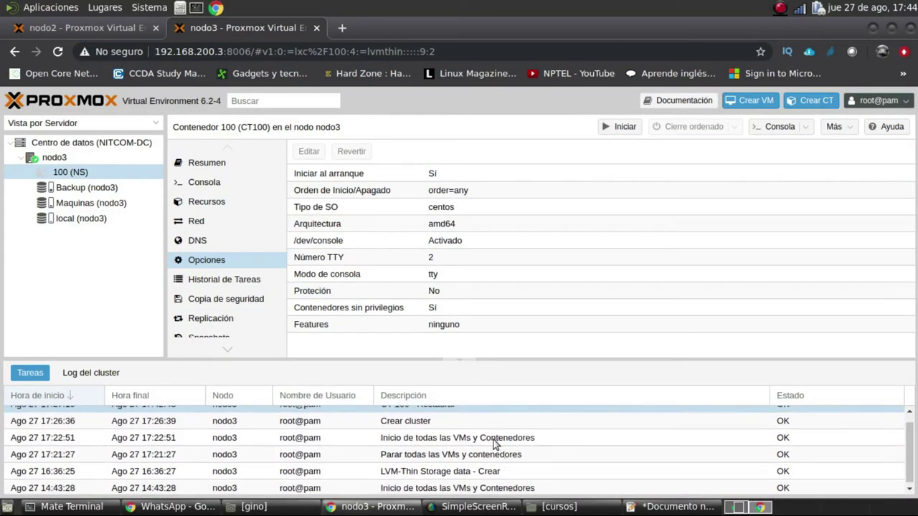
{"action": "scroll", "coordinate": [494, 437], "scroll_direction": "up", "scroll_amount": 1}
{"action": "left_click", "coordinate": [208, 163]}
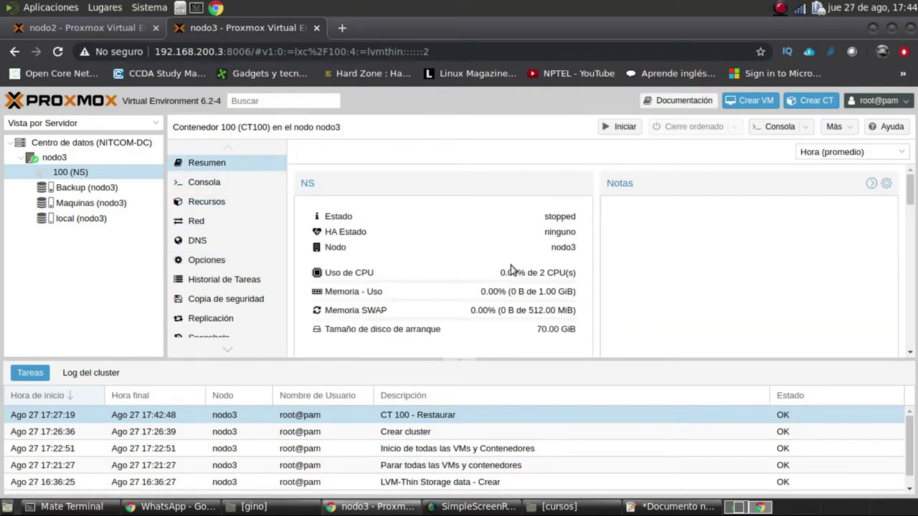
{"action": "triple_click", "coordinate": [532, 275]}
{"action": "left_click", "coordinate": [578, 274]}
{"action": "left_click", "coordinate": [213, 204]}
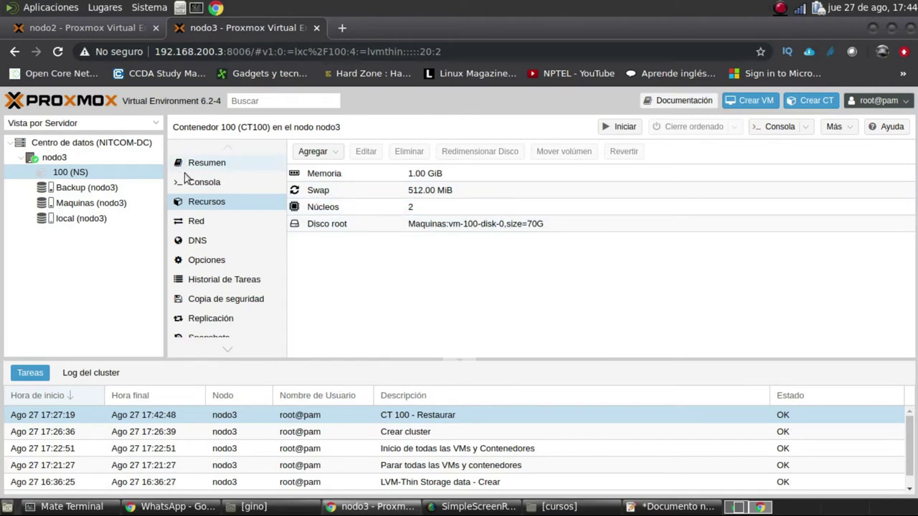
{"action": "left_click", "coordinate": [421, 174]}
{"action": "left_click", "coordinate": [418, 189]}
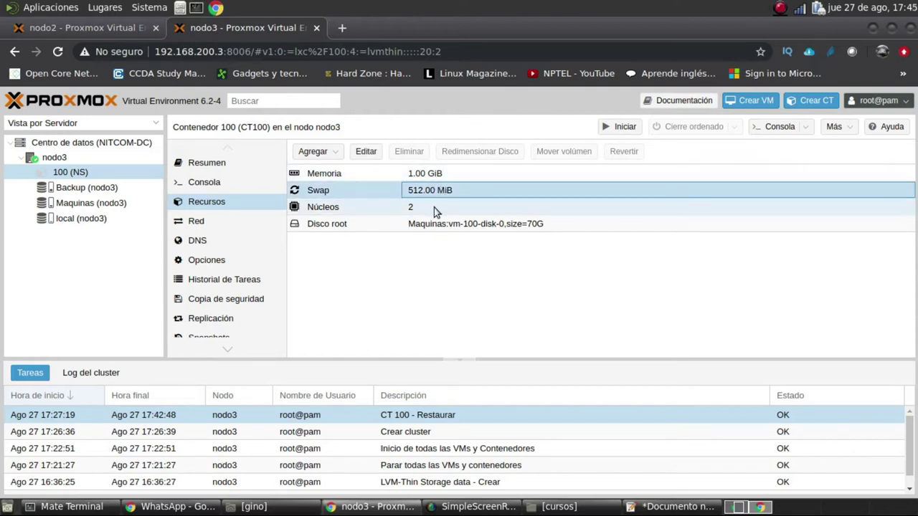
{"action": "left_click", "coordinate": [434, 207]}
{"action": "left_click", "coordinate": [211, 224]}
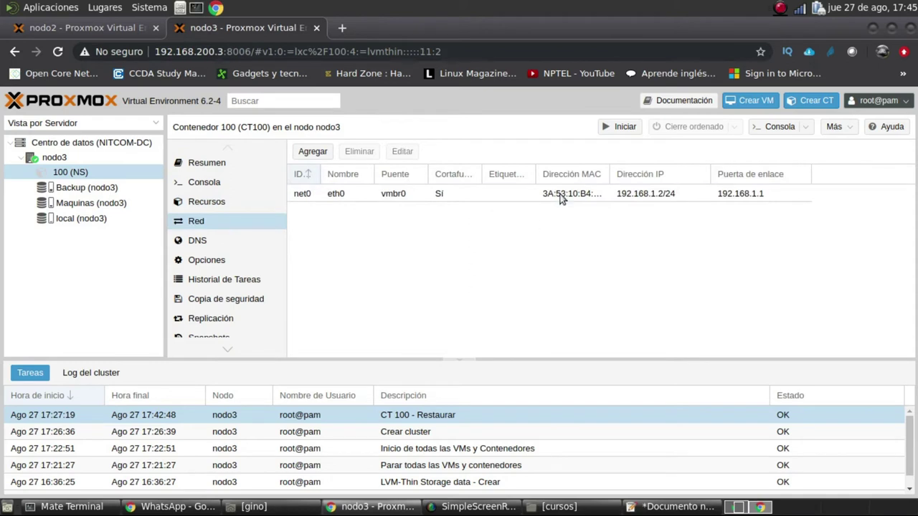
{"action": "left_click", "coordinate": [217, 247]}
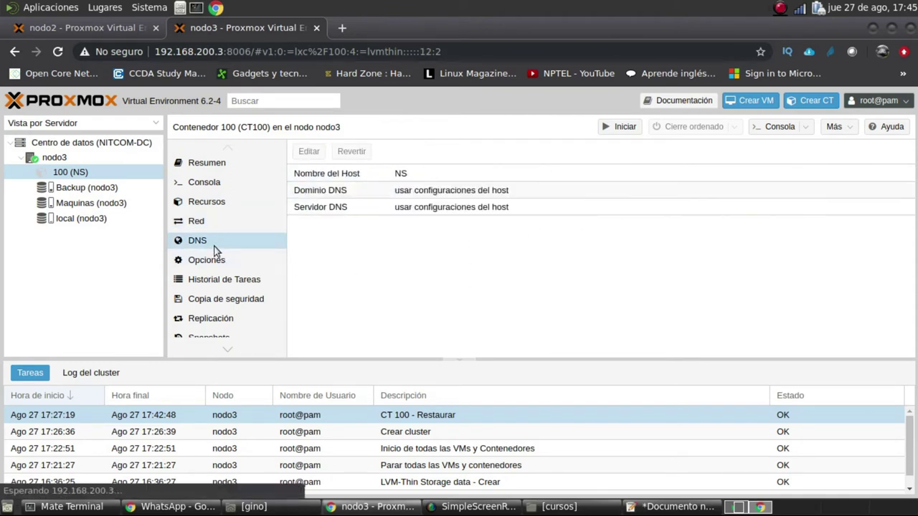
{"action": "left_click", "coordinate": [220, 256]}
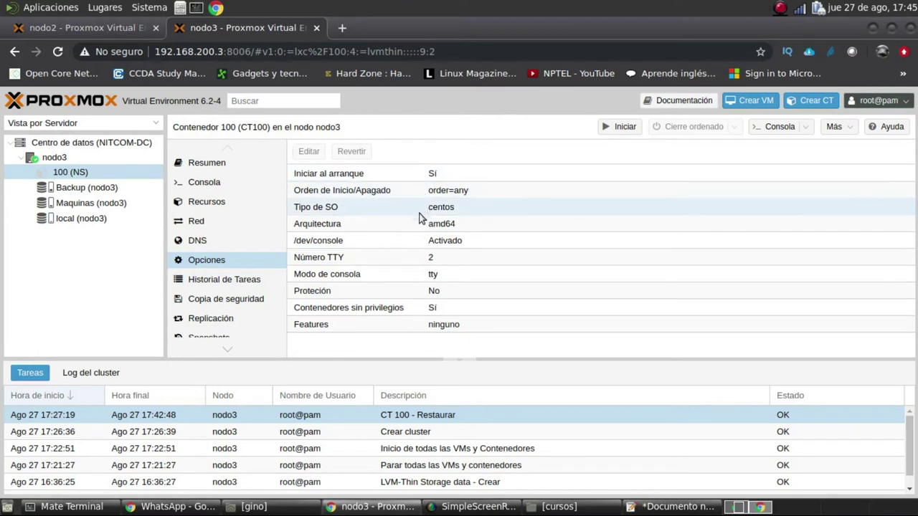
Start container 100 and open its console, then switch to the terminal
{"action": "right_click", "coordinate": [72, 173]}
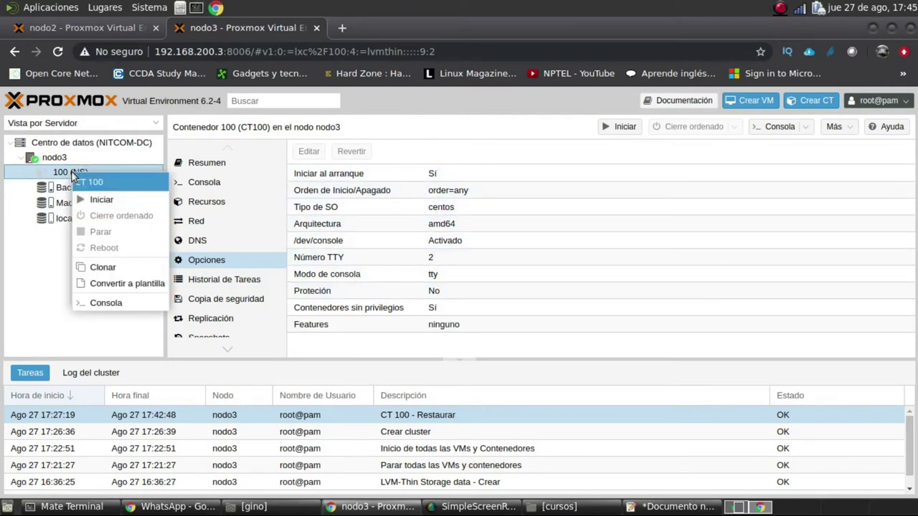
{"action": "left_click", "coordinate": [104, 201]}
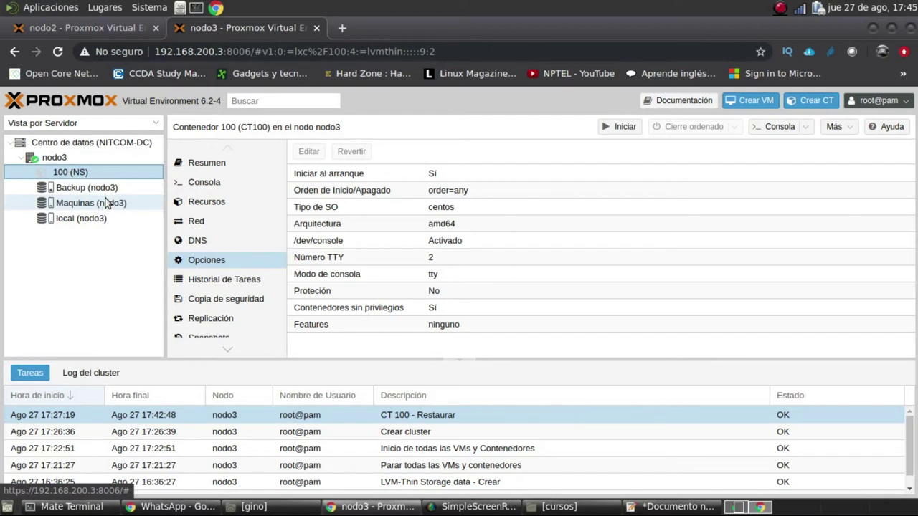
{"action": "left_click", "coordinate": [208, 183]}
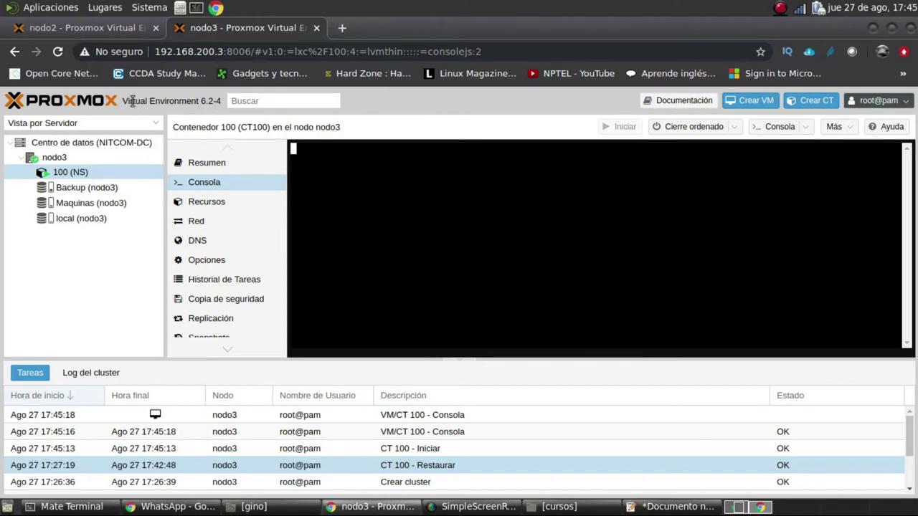
{"action": "left_click", "coordinate": [72, 507]}
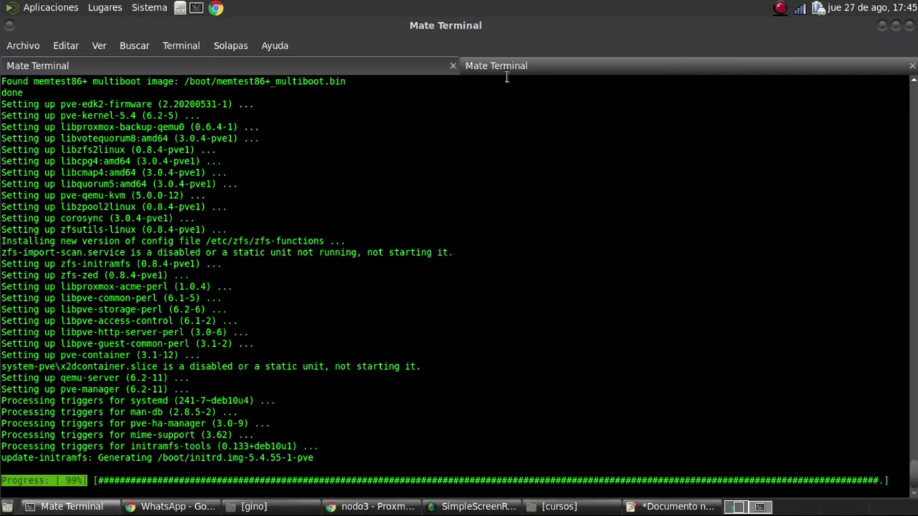
Quit top, exit the nodo3 session, and ping 192.168.1.2
{"action": "left_click", "coordinate": [506, 70]}
{"action": "key", "text": "ctrl+c"}
{"action": "key", "text": "ctrl+c"}
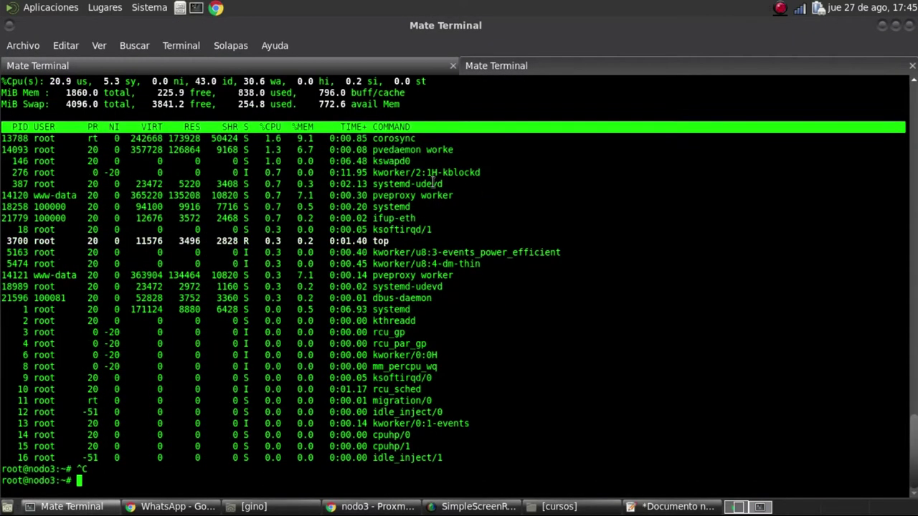
{"action": "key", "text": "ctrl+c"}
{"action": "type", "text": "exit"}
{"action": "key", "text": "Return"}
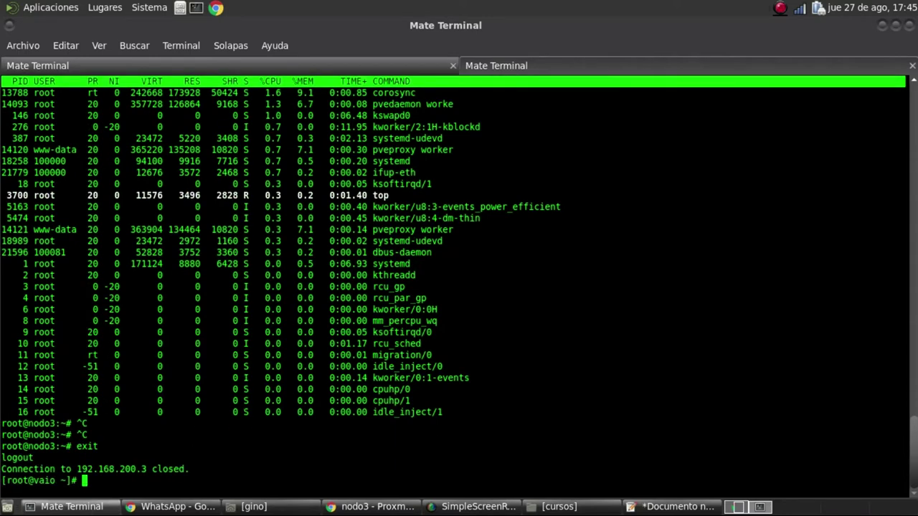
{"action": "key", "text": "Up"}
{"action": "key", "text": "BackSpace"}
{"action": "key", "text": "BackSpace"}
{"action": "key", "text": "BackSpace"}
{"action": "key", "text": "BackSpace"}
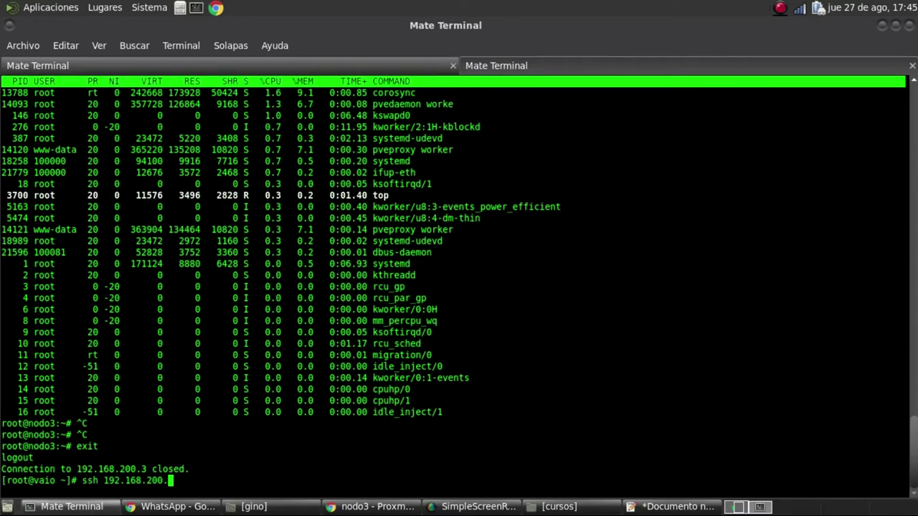
{"action": "key", "text": "BackSpace"}
{"action": "key", "text": "BackSpace"}
{"action": "key", "text": "BackSpace"}
{"action": "key", "text": "BackSpace"}
{"action": "key", "text": "BackSpace"}
{"action": "key", "text": "BackSpace"}
{"action": "key", "text": "BackSpace"}
{"action": "key", "text": "BackSpace"}
{"action": "key", "text": "BackSpace"}
{"action": "key", "text": "BackSpace"}
{"action": "key", "text": "BackSpace"}
{"action": "key", "text": "BackSpace"}
{"action": "key", "text": "BackSpace"}
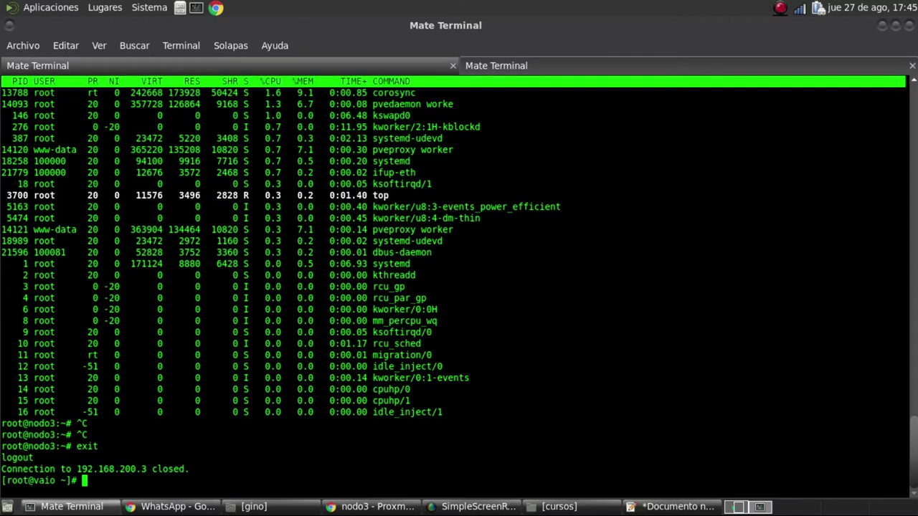
{"action": "type", "text": "ping 192.168.1"}
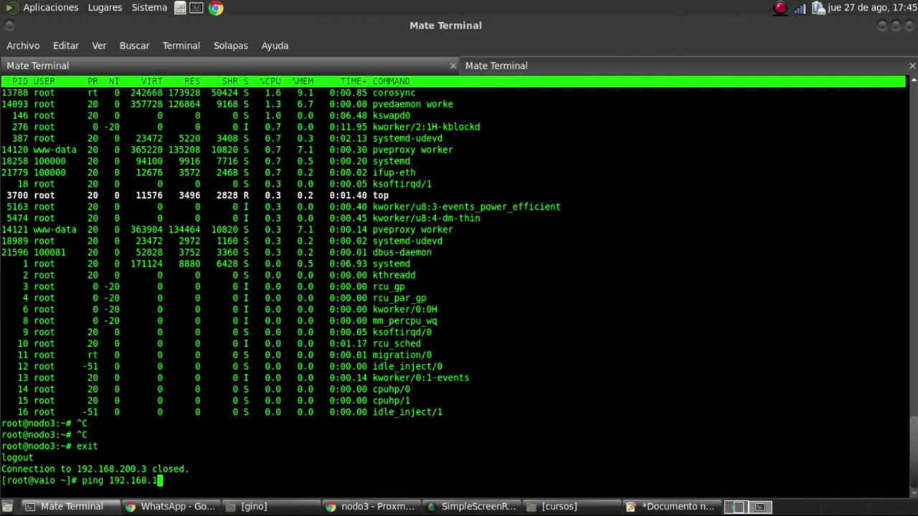
{"action": "type", "text": ".2"}
{"action": "key", "text": "Return"}
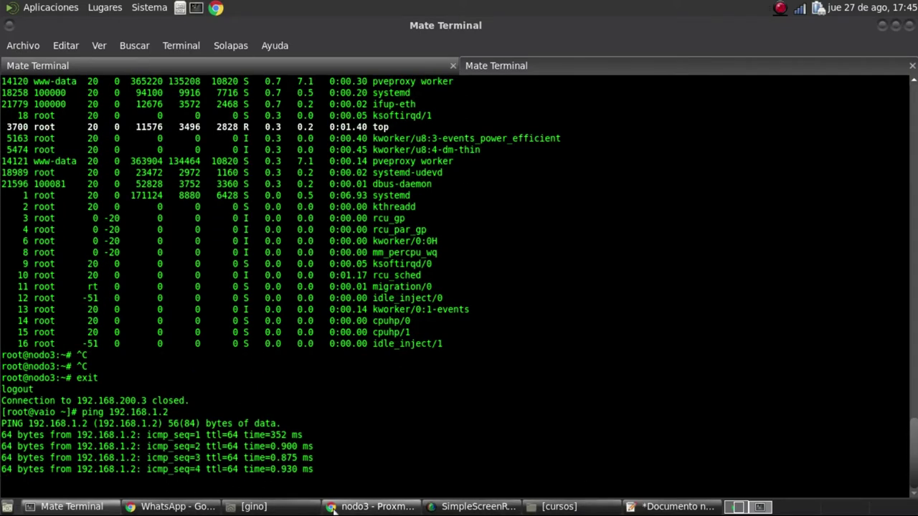
Enter root as the login name in container 100's console
{"action": "left_click", "coordinate": [357, 507]}
{"action": "type", "text": "root"}
{"action": "key", "text": "Return"}
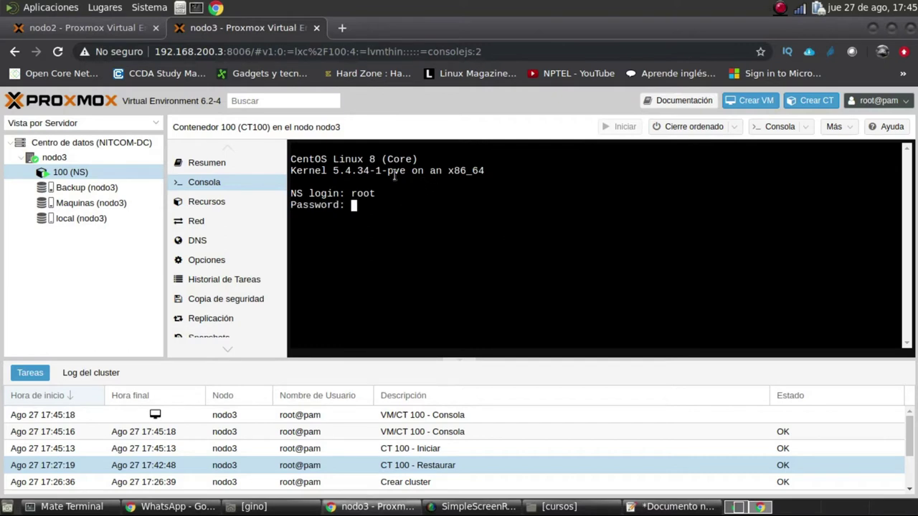
Highlight the CentOS Linux 8 (Core) and kernel version lines in CT 100's console
{"action": "left_click_drag", "start_coordinate": [292, 156], "coordinate": [434, 162]}
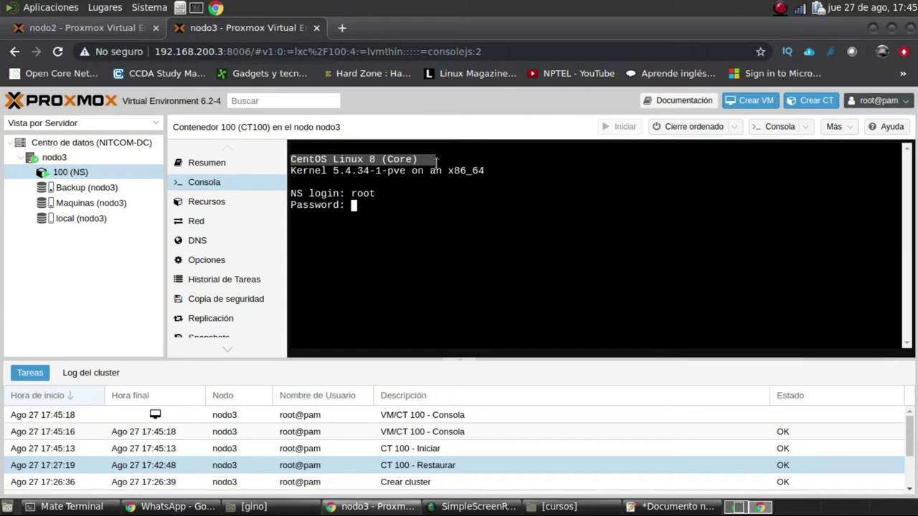
{"action": "right_click", "coordinate": [65, 176]}
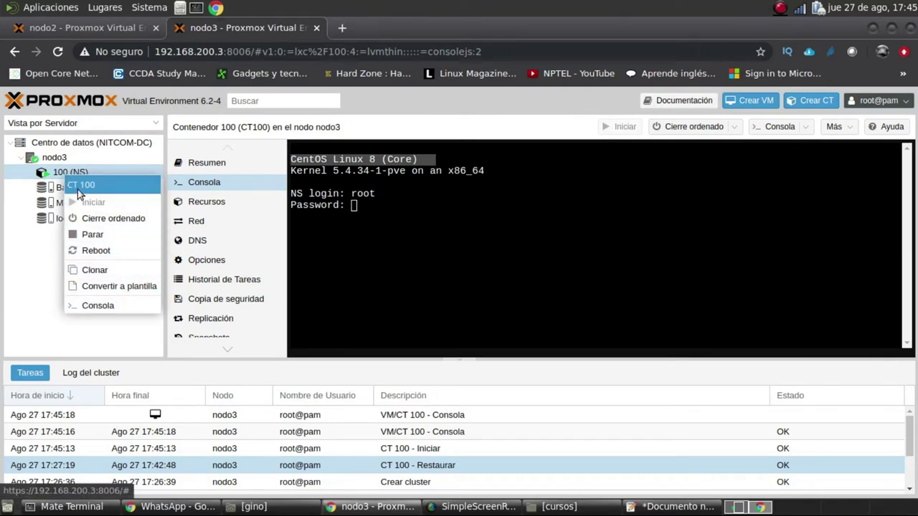
{"action": "left_click_drag", "start_coordinate": [494, 171], "coordinate": [300, 171]}
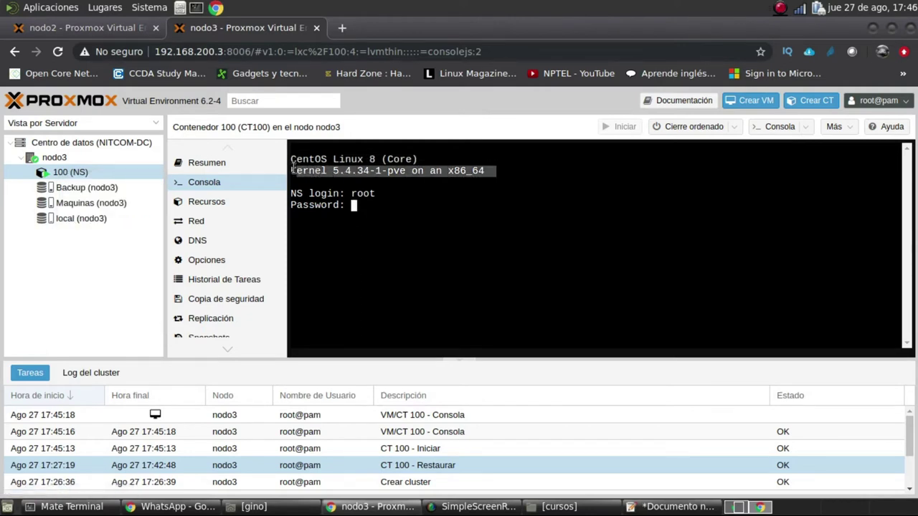
{"action": "left_click", "coordinate": [778, 211]}
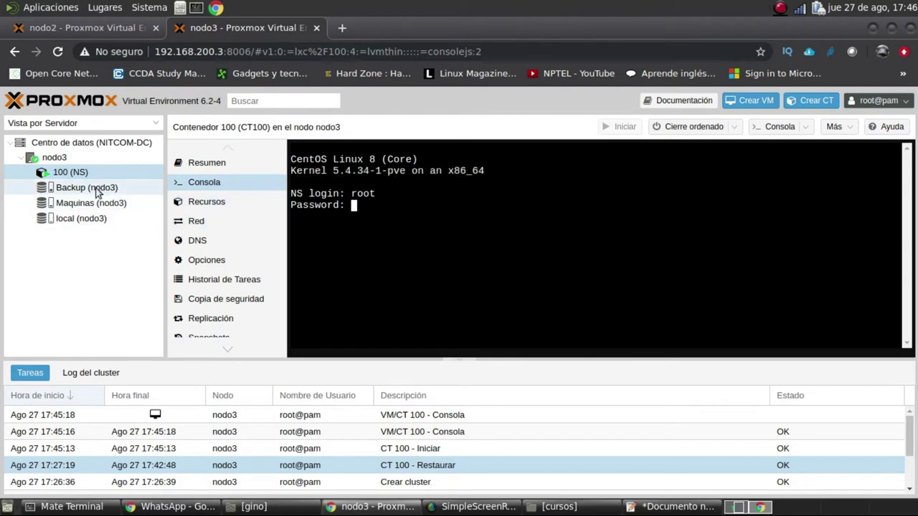
Check the NITCOM-DC Cluster summary, whose Nodos table lists only nodo3, and open a new tab
{"action": "left_click", "coordinate": [86, 142]}
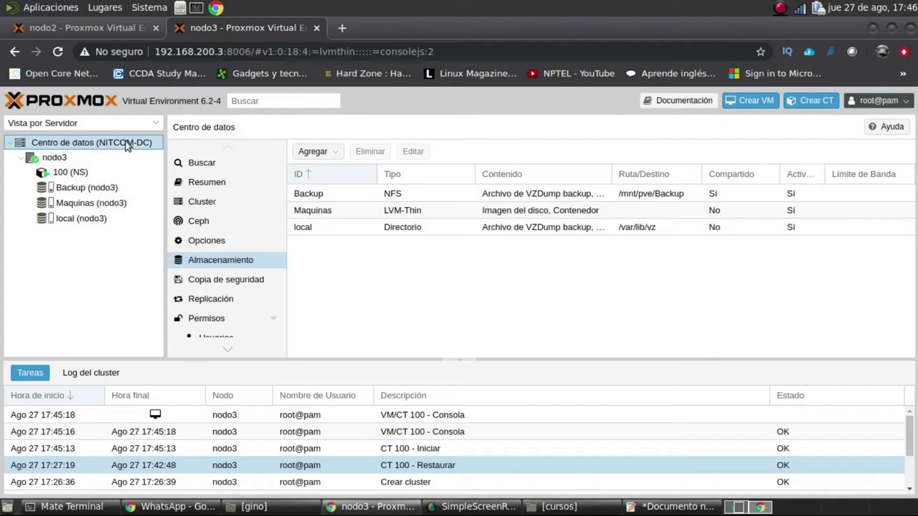
{"action": "left_click", "coordinate": [210, 194]}
{"action": "left_click", "coordinate": [208, 186]}
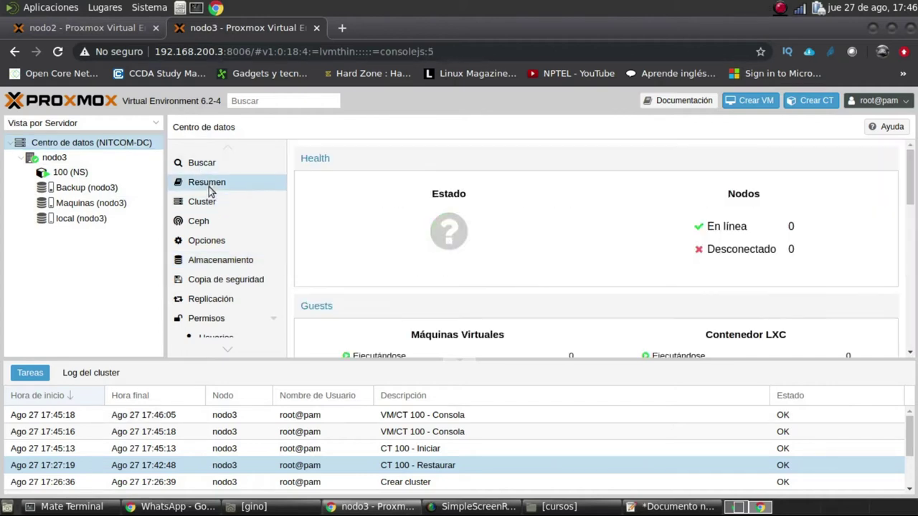
{"action": "scroll", "coordinate": [625, 298], "scroll_direction": "down", "scroll_amount": 5}
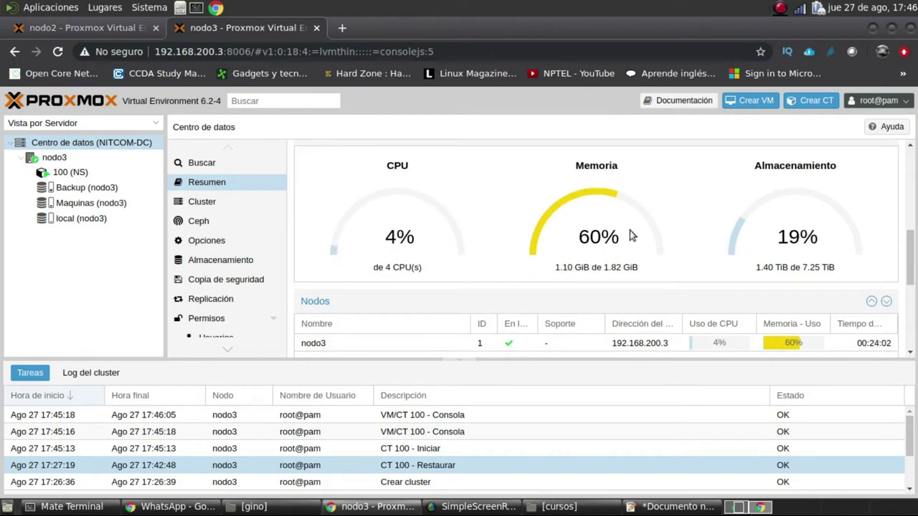
{"action": "left_click", "coordinate": [340, 28]}
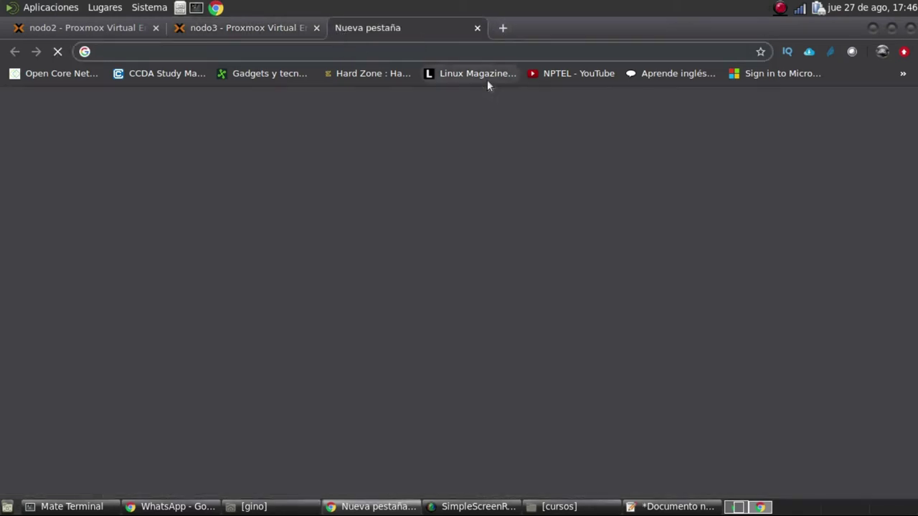
Load the eltromercio.info site in the new tab
{"action": "type", "text": "www"}
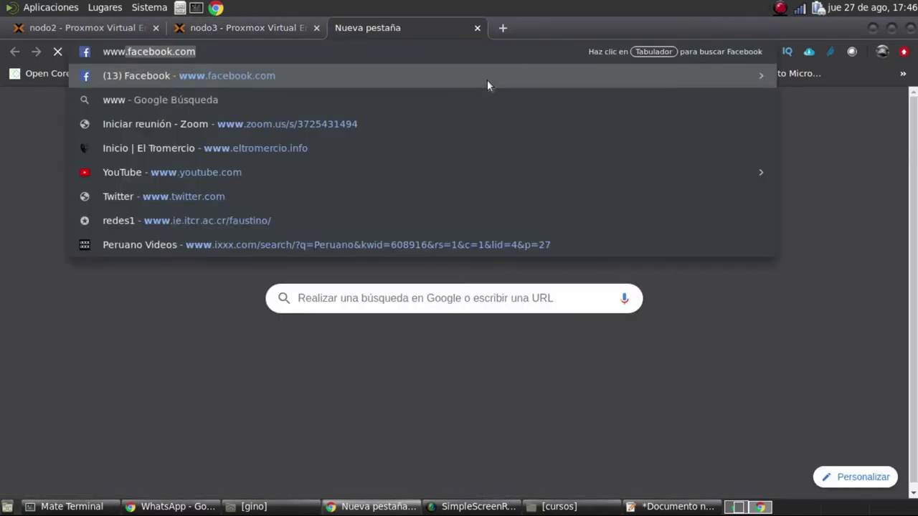
{"action": "type", "text": ".el"}
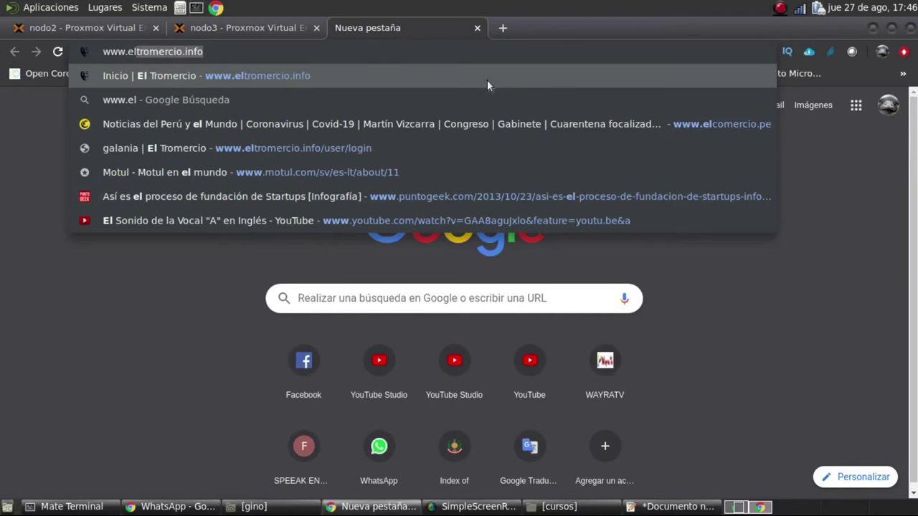
{"action": "key", "text": "Right"}
{"action": "key", "text": "Return"}
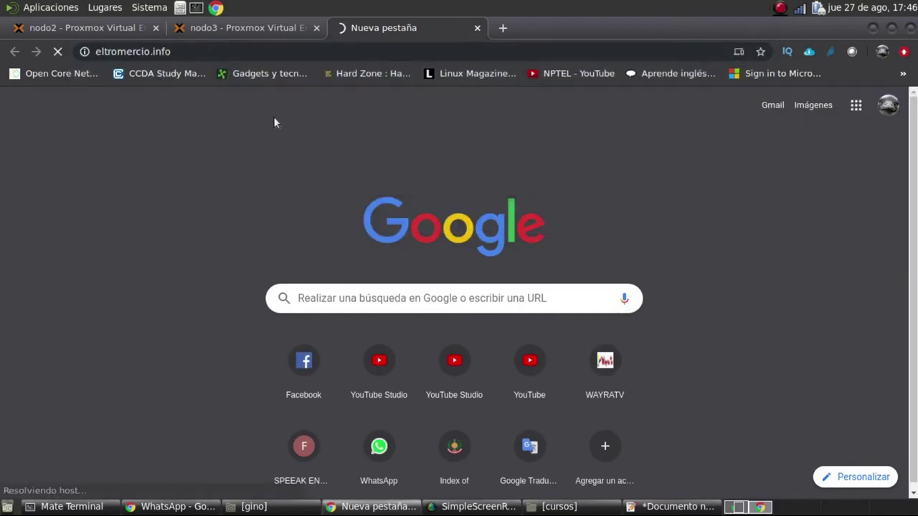
{"action": "left_click", "coordinate": [250, 27]}
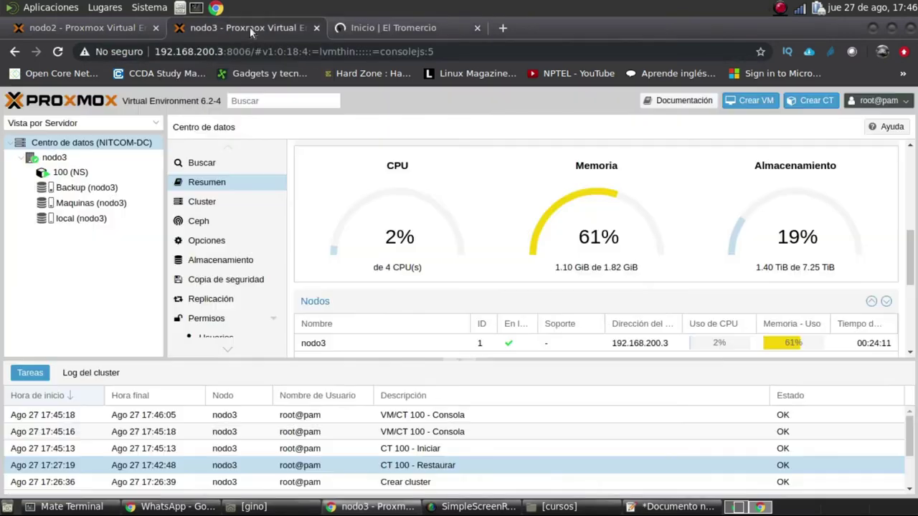
{"action": "left_click", "coordinate": [378, 27]}
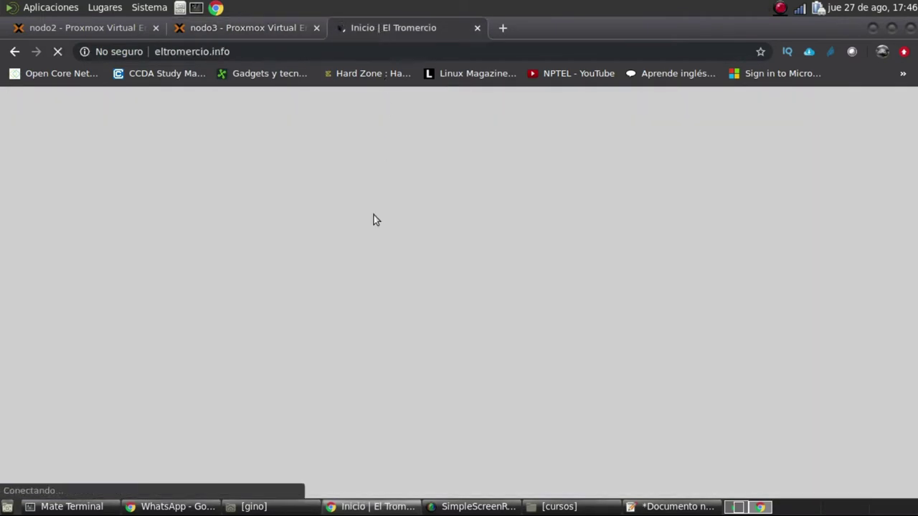
{"action": "scroll", "coordinate": [495, 287], "scroll_direction": "down", "scroll_amount": 10}
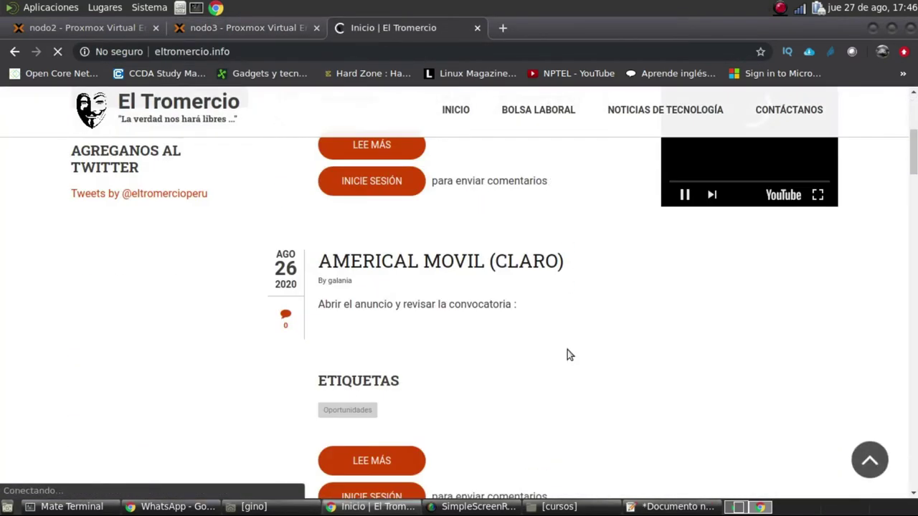
{"action": "left_click", "coordinate": [259, 51]}
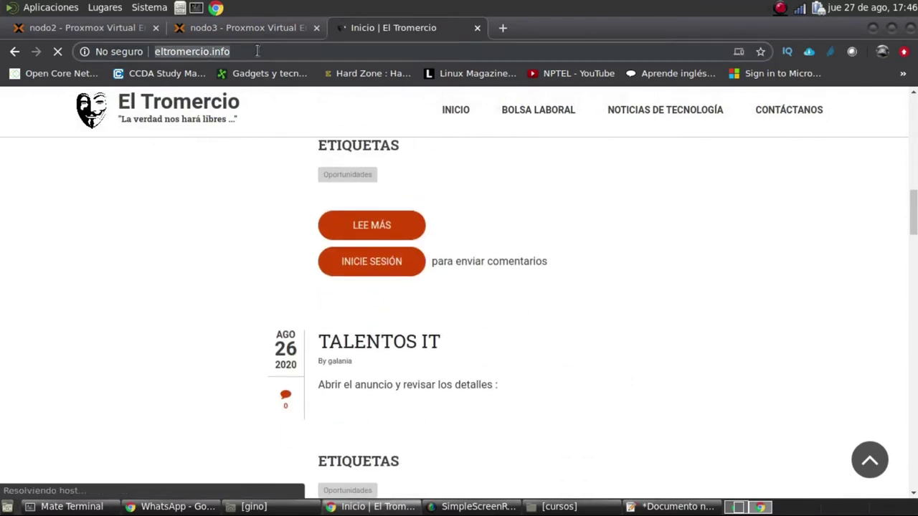
{"action": "type", "text": "www.li"}
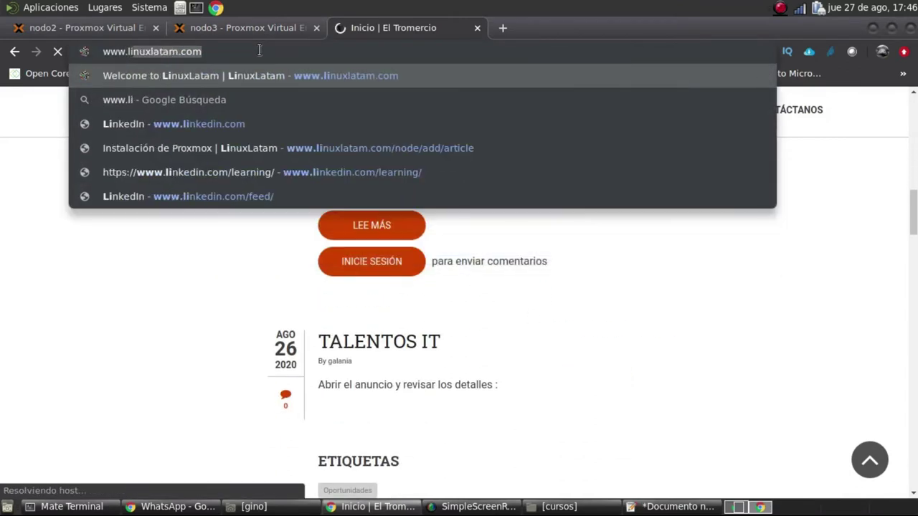
{"action": "key", "text": "Return"}
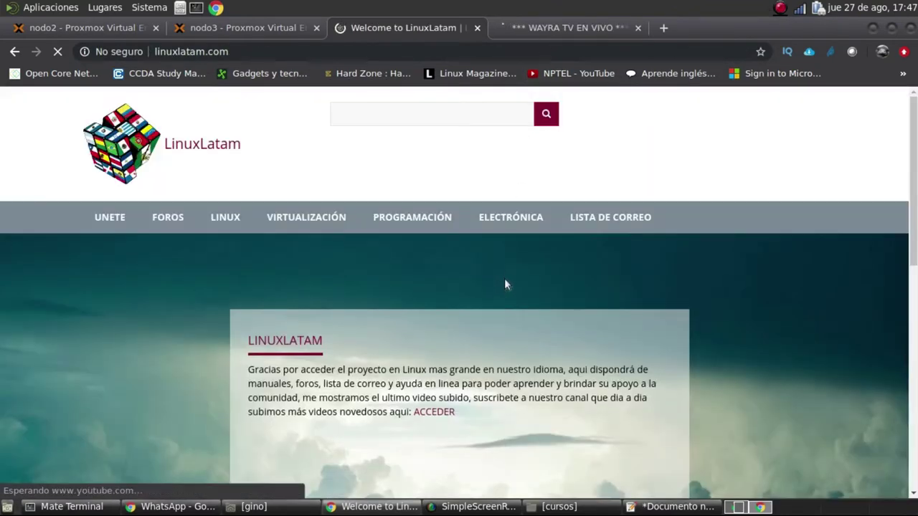
{"action": "scroll", "coordinate": [626, 281], "scroll_direction": "down", "scroll_amount": 4}
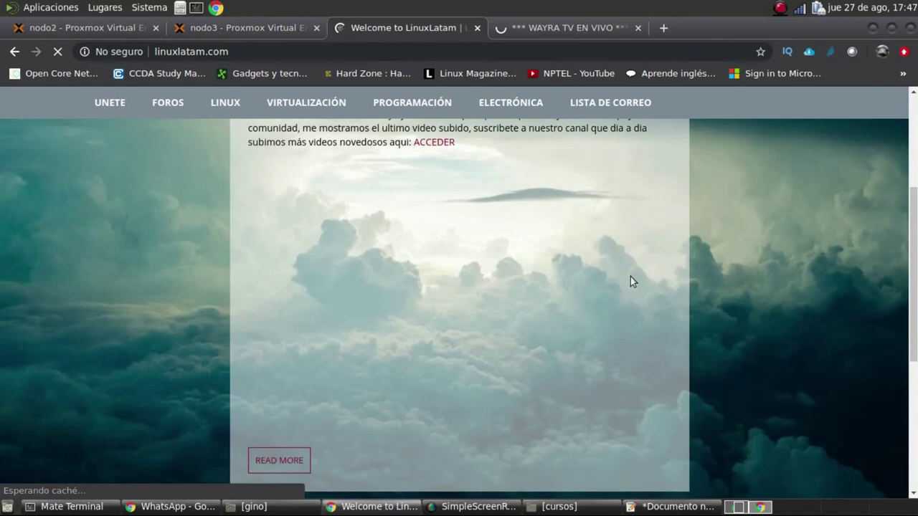
{"action": "key", "text": "ctrl+Tab"}
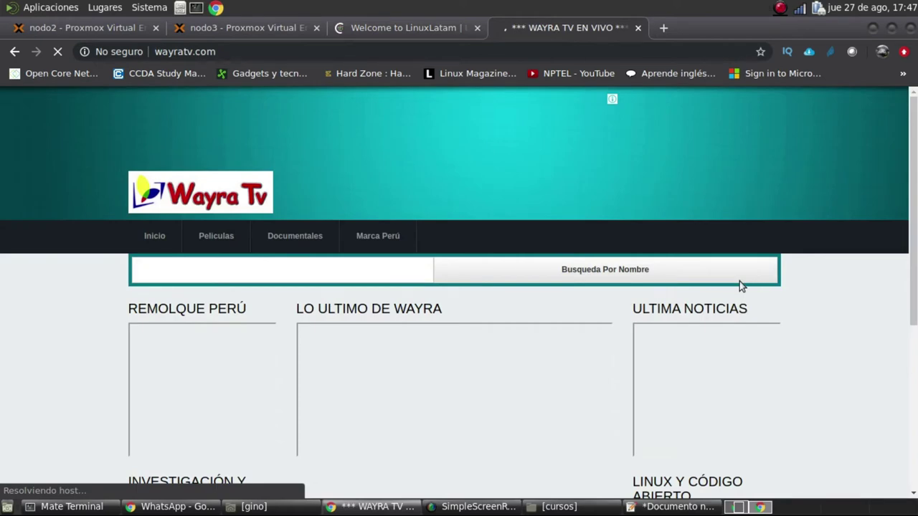
{"action": "key", "text": "alt+Tab"}
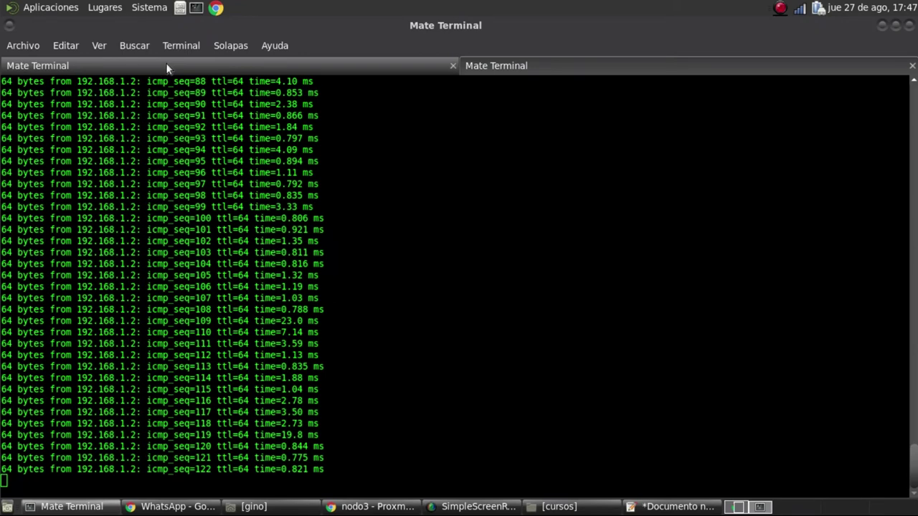
{"action": "key", "text": "alt+Tab"}
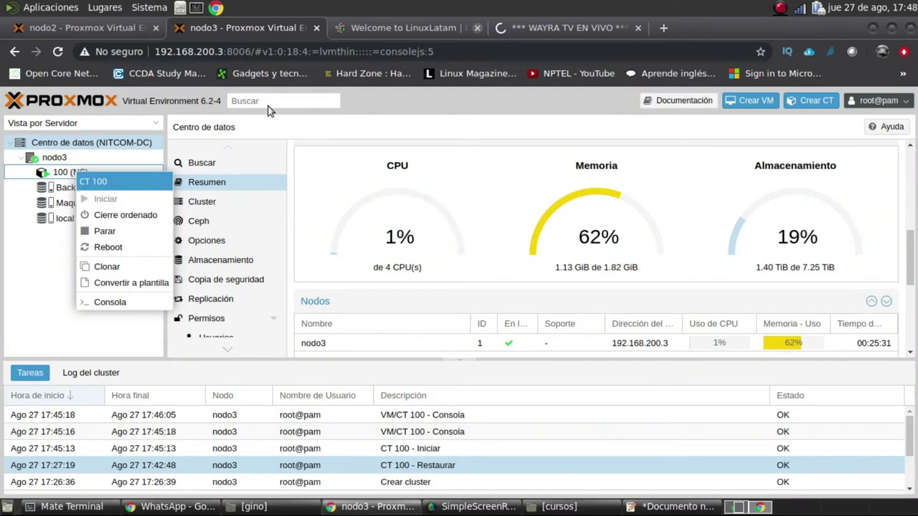
Perform an orderly shutdown of CT 100 on nodo3 and close the Wayra TV tab
{"action": "left_click", "coordinate": [141, 219]}
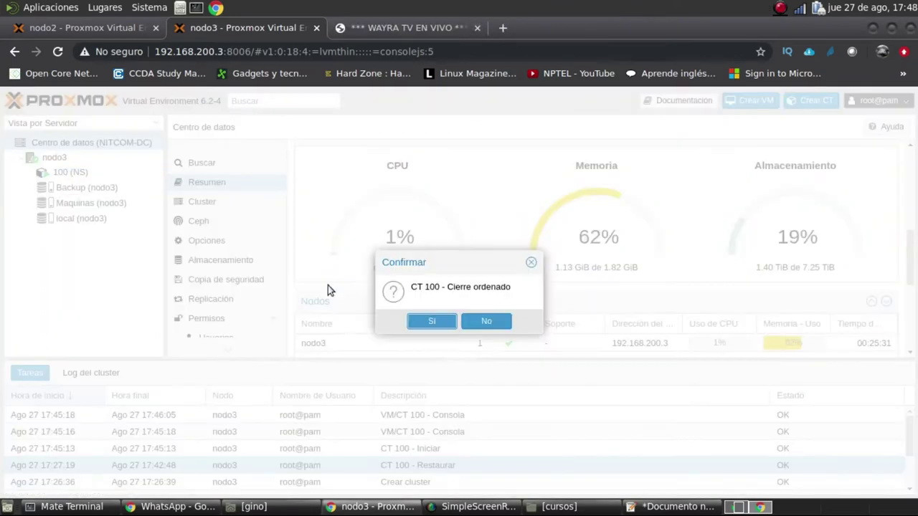
{"action": "left_click", "coordinate": [434, 321]}
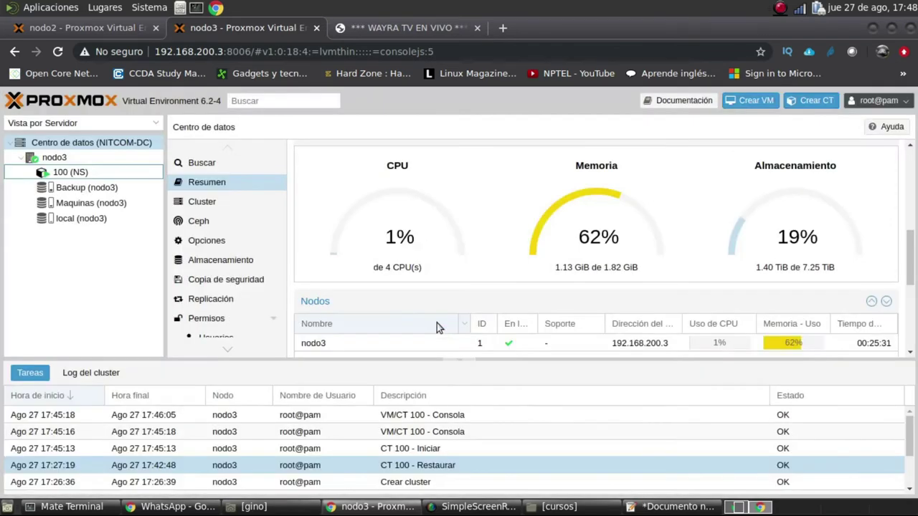
{"action": "left_click", "coordinate": [476, 28]}
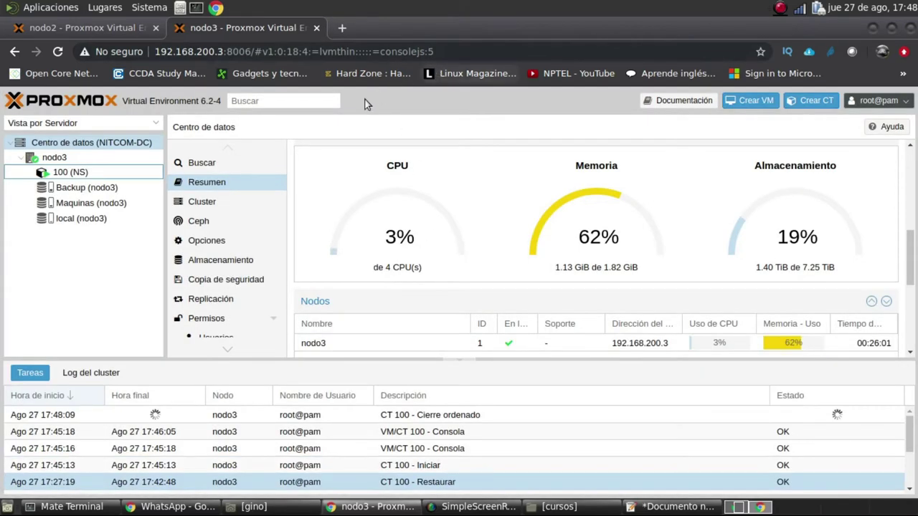
Try a console for CT 100, close the failed console window, and return to the terminal
{"action": "right_click", "coordinate": [79, 174]}
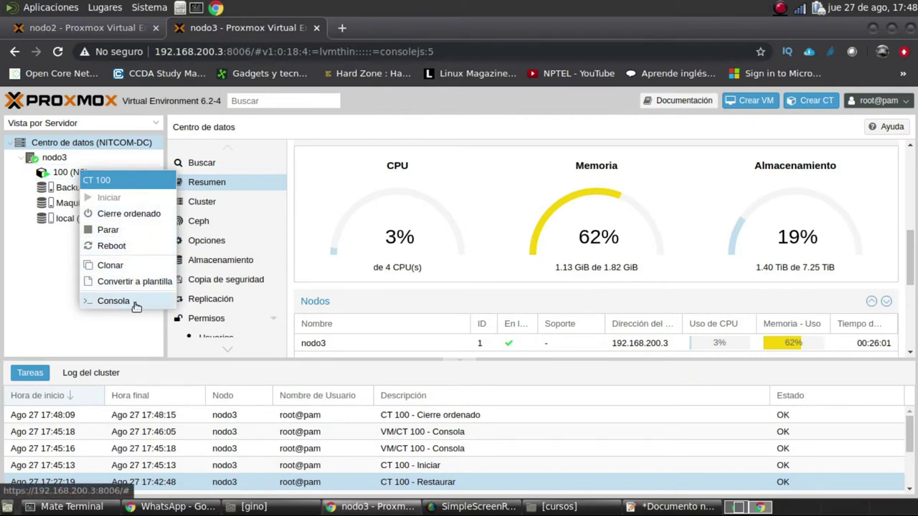
{"action": "left_click", "coordinate": [135, 303]}
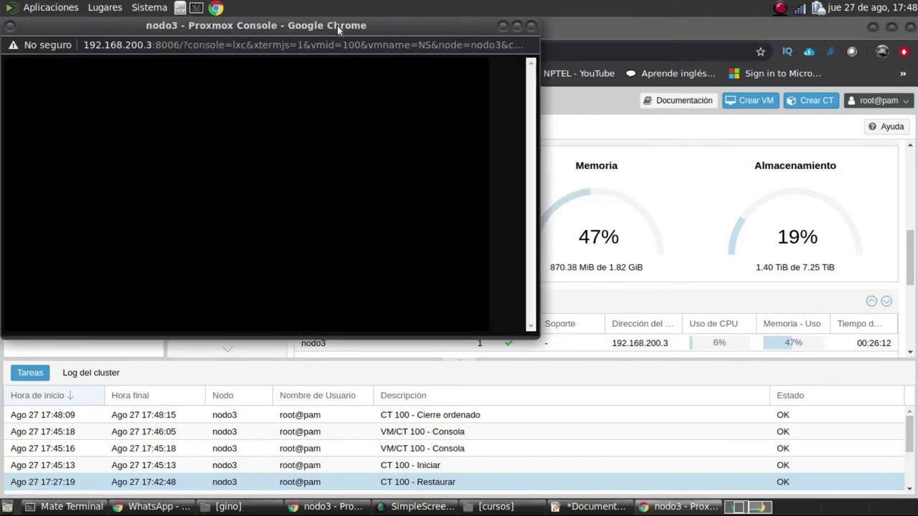
{"action": "left_click_drag", "start_coordinate": [353, 25], "coordinate": [627, 111]}
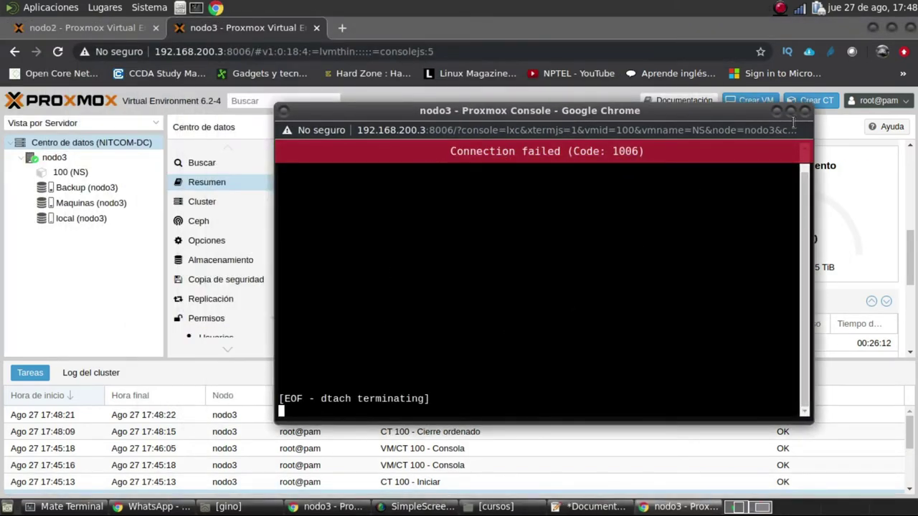
{"action": "left_click", "coordinate": [805, 111]}
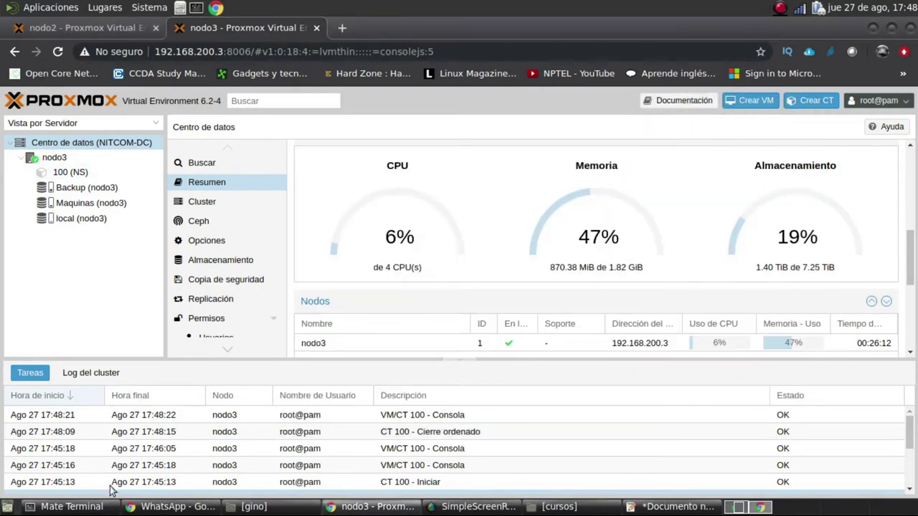
{"action": "left_click", "coordinate": [86, 506]}
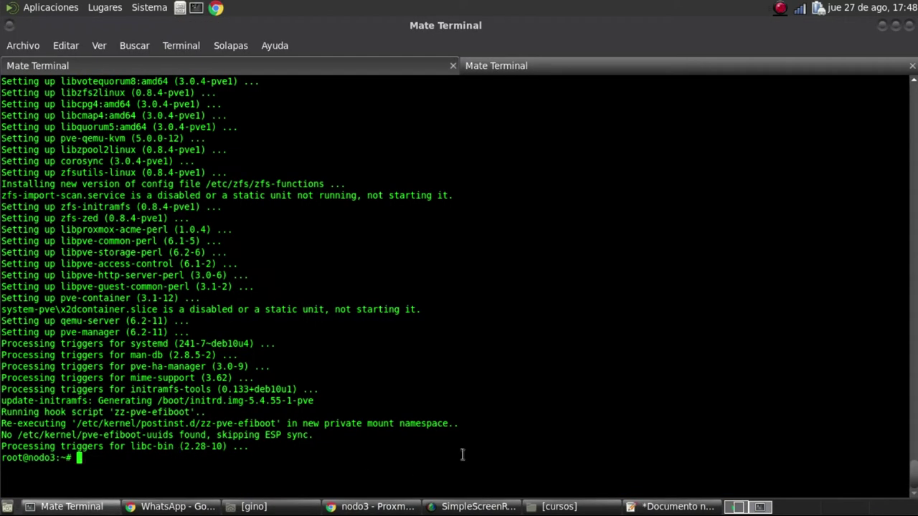
Reboot nodo3 over SSH, start pinging 192.168.200.3, and return to the nodo3 Proxmox page
{"action": "type", "text": "reboot"}
{"action": "key", "text": "Return"}
{"action": "key", "text": "Return"}
{"action": "key", "text": "Return"}
{"action": "key", "text": "Up"}
{"action": "key", "text": "Up"}
{"action": "key", "text": "Return"}
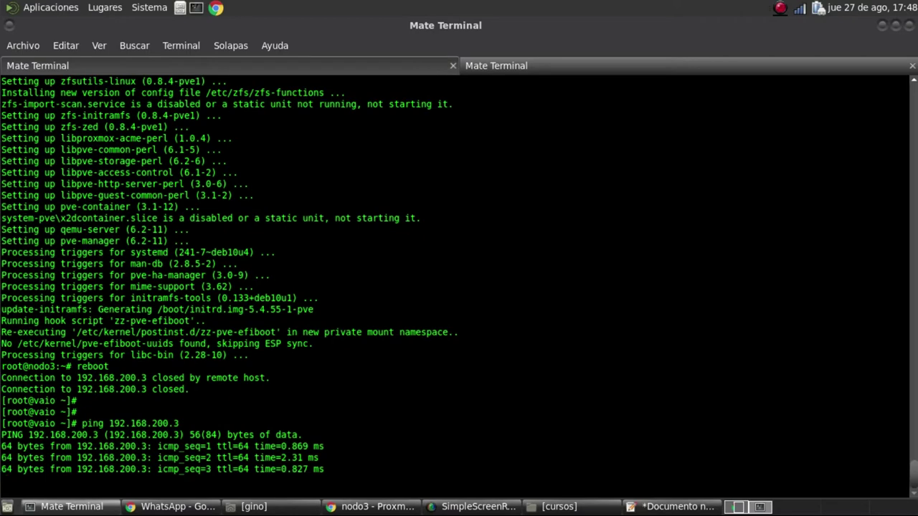
{"action": "left_click", "coordinate": [375, 508]}
{"action": "mouse_move", "coordinate": [212, 107]}
{"action": "left_mouse_down"}
{"action": "mouse_move", "coordinate": [202, 106]}
{"action": "mouse_move", "coordinate": [220, 108]}
{"action": "left_mouse_up"}
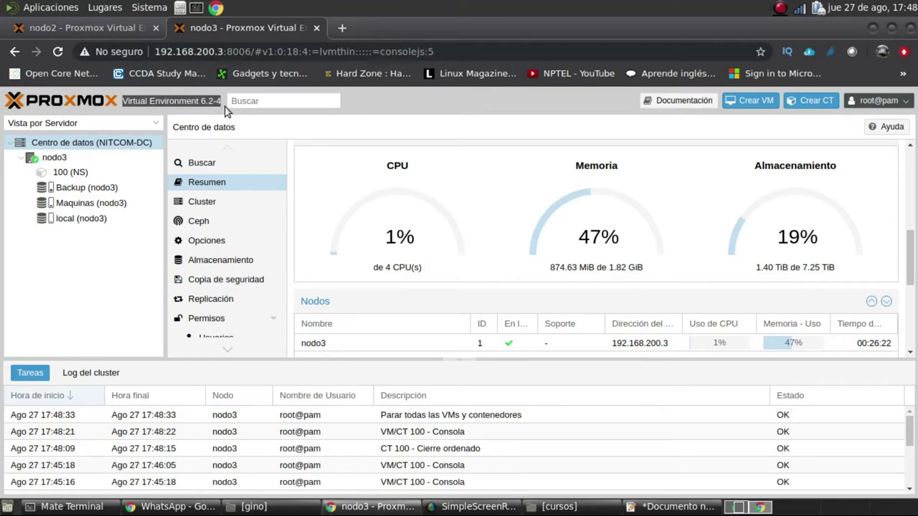
{"action": "left_click", "coordinate": [85, 508]}
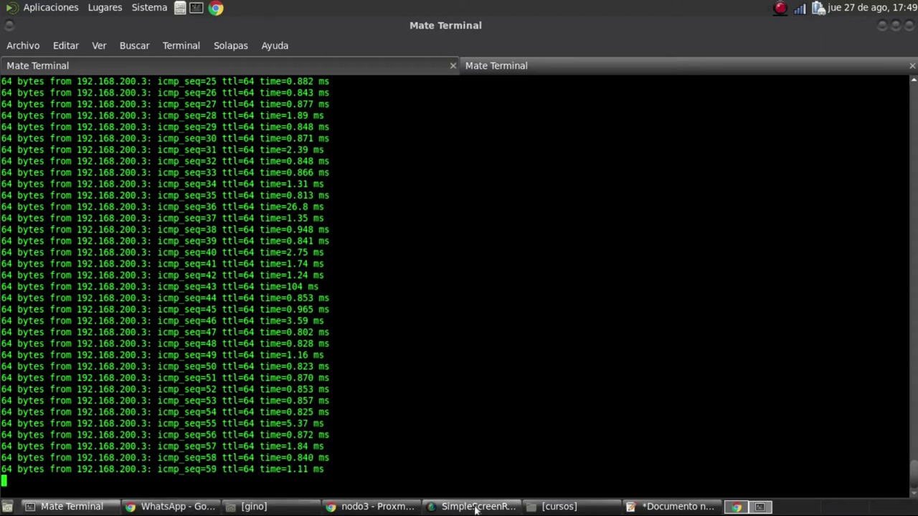
{"action": "left_click", "coordinate": [369, 508]}
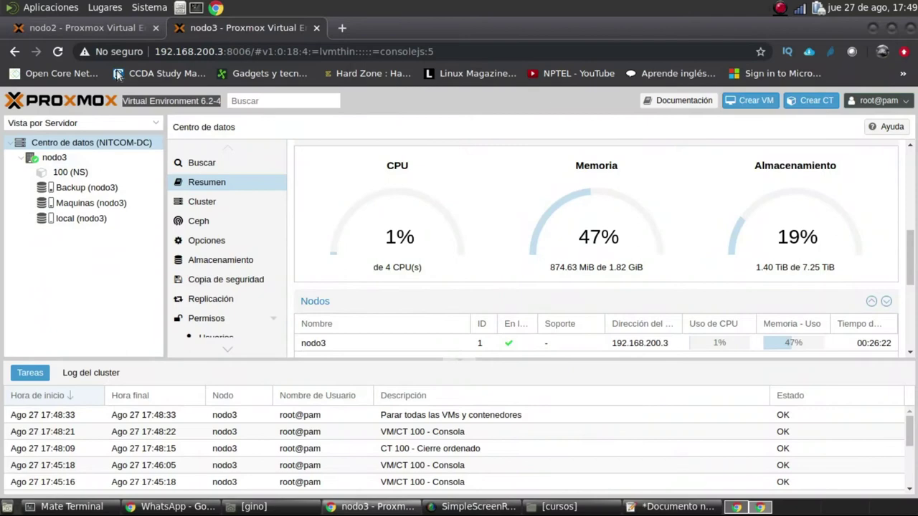
Reload the nodo3 page and rerun the ping to 192.168.200.3 until replies resume at icmp_seq 57
{"action": "left_click", "coordinate": [59, 52]}
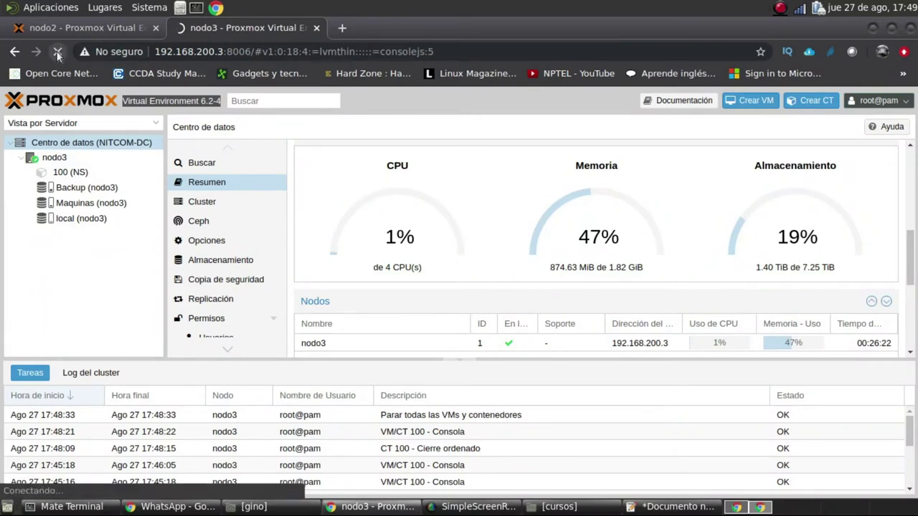
{"action": "left_click", "coordinate": [92, 508]}
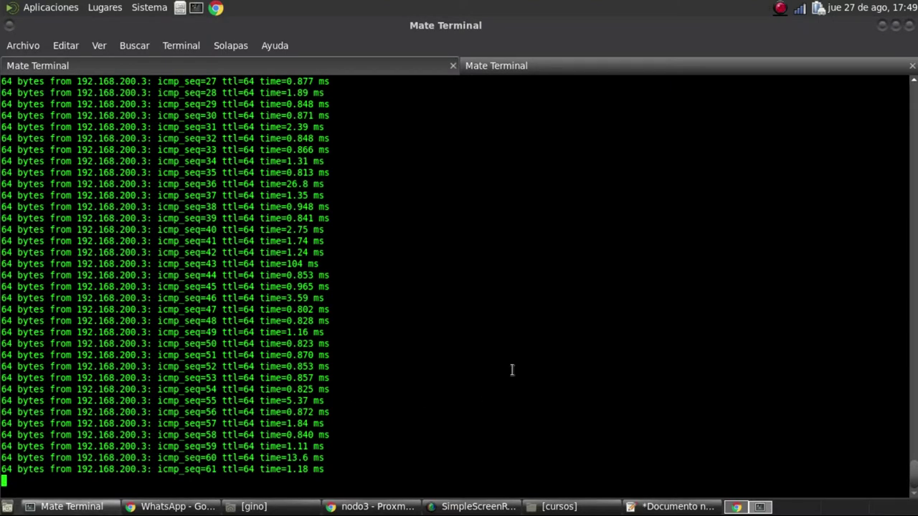
{"action": "key", "text": "ctrl+c"}
{"action": "key", "text": "Up"}
{"action": "key", "text": "Return"}
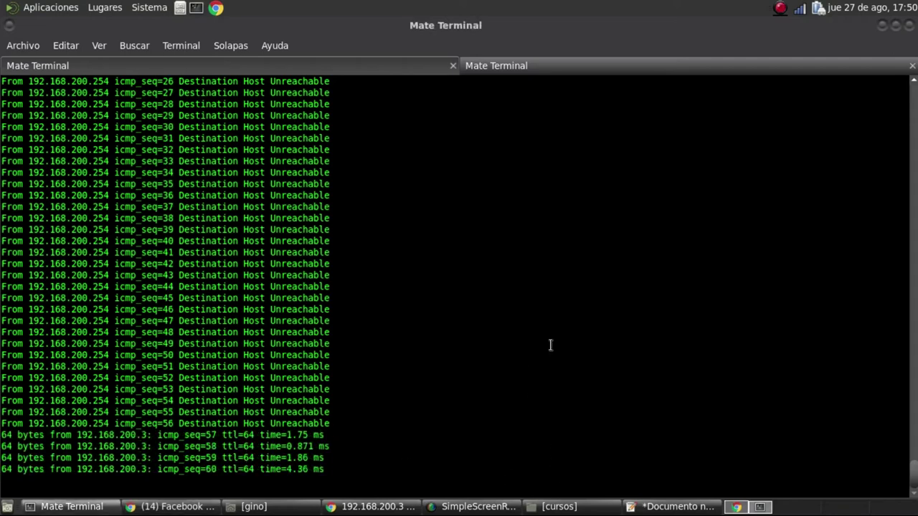
{"action": "key", "text": "ctrl+c"}
SSH into nodo3 at 192.168.200.3 as root and run pveversion
{"action": "type", "text": "ssh 192.168.200.3"}
{"action": "key", "text": "Return"}
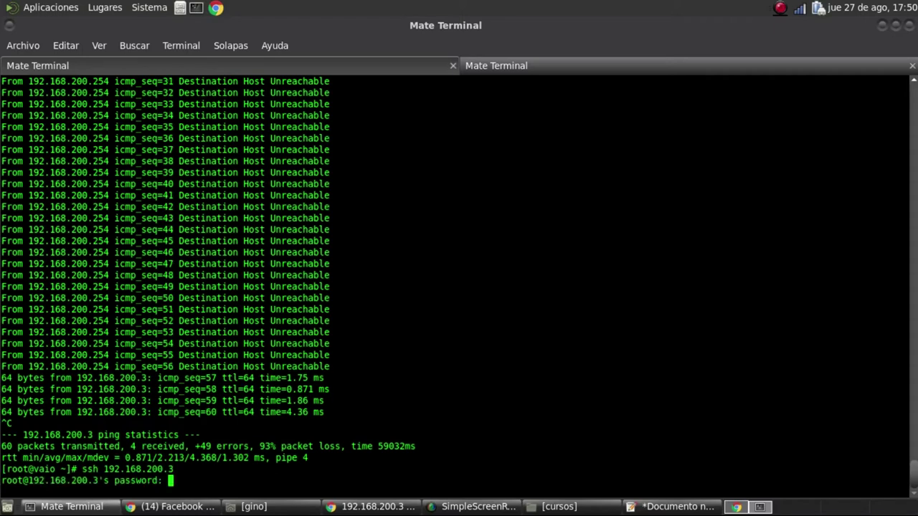
{"action": "key", "text": "Return"}
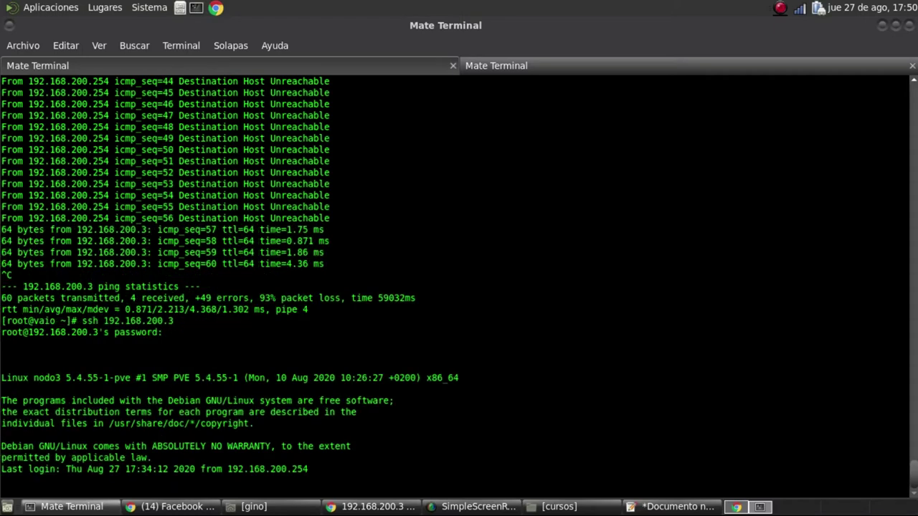
{"action": "key", "text": "Return"}
{"action": "key", "text": "Return"}
{"action": "key", "text": "Return"}
{"action": "type", "text": "pve"}
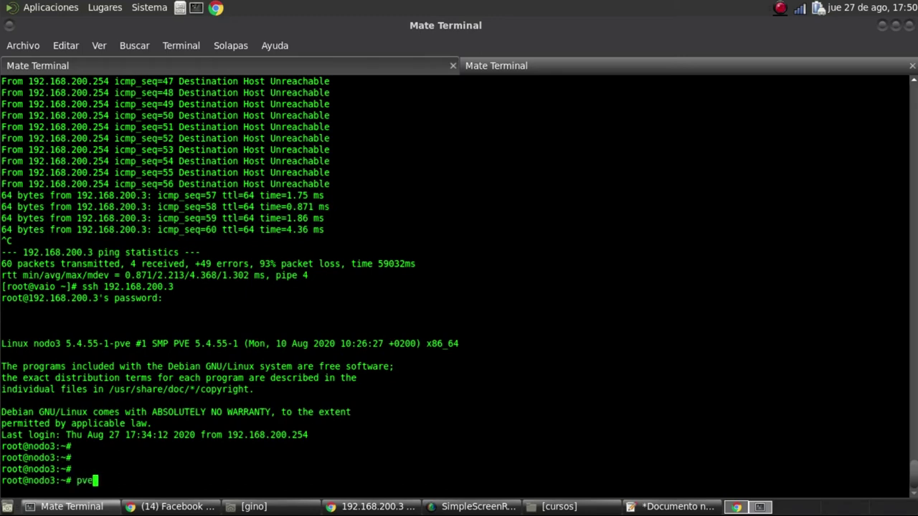
{"action": "type", "text": "version"}
{"action": "key", "text": "Return"}
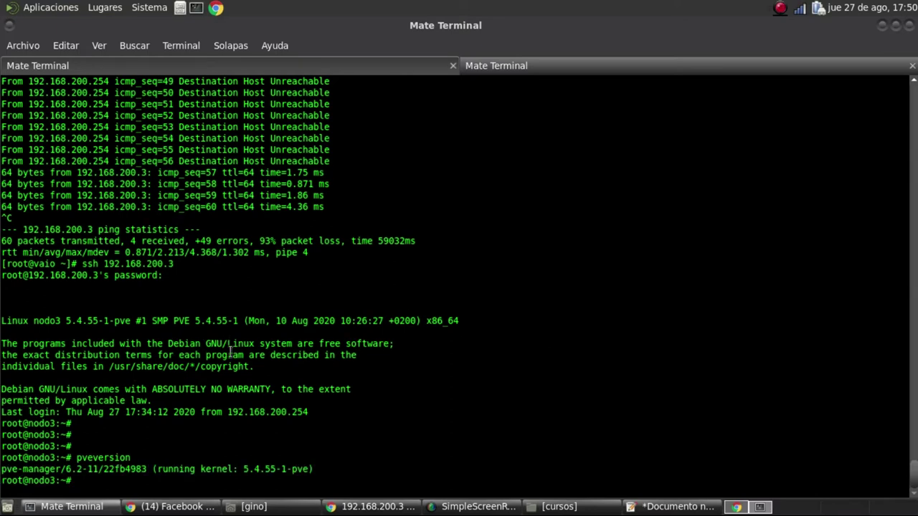
Highlight the pve-manager 6.2-11 version output, then return to the Chrome window
{"action": "left_click_drag", "start_coordinate": [72, 469], "coordinate": [103, 469]}
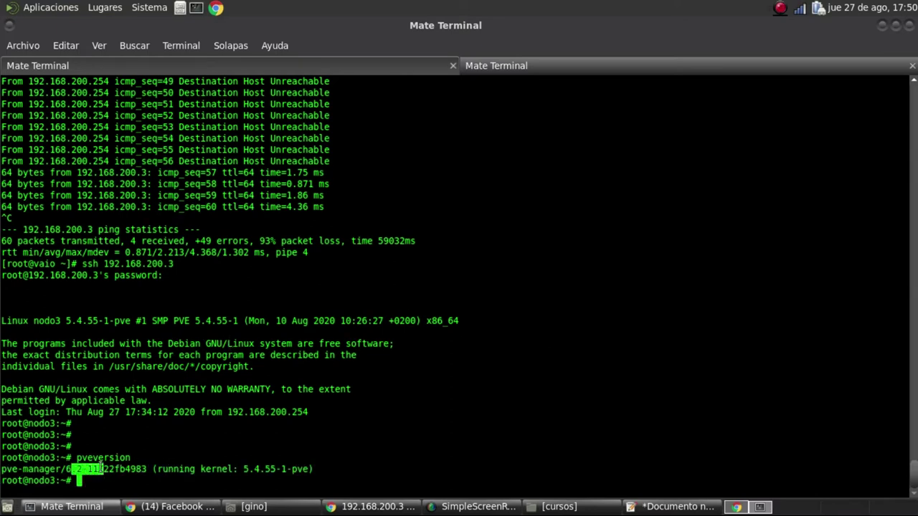
{"action": "triple_click", "coordinate": [314, 468]}
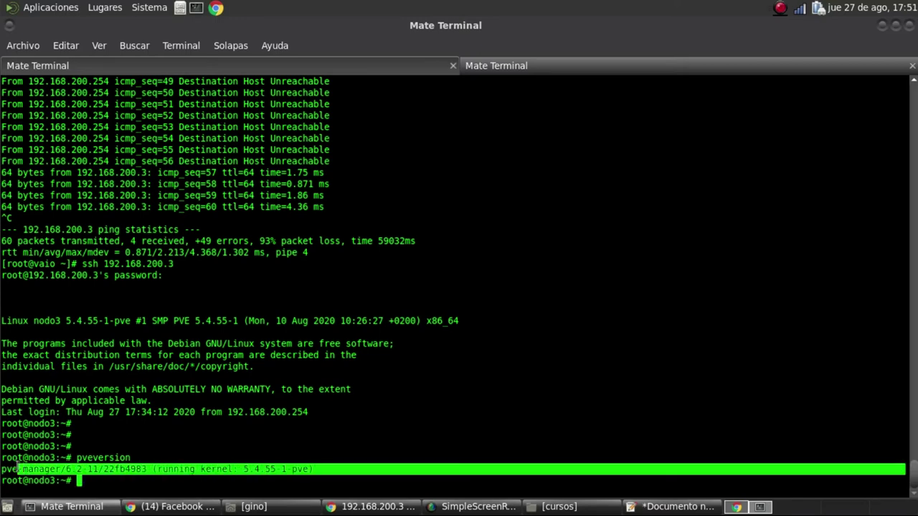
{"action": "left_click_drag", "start_coordinate": [314, 468], "coordinate": [228, 459]}
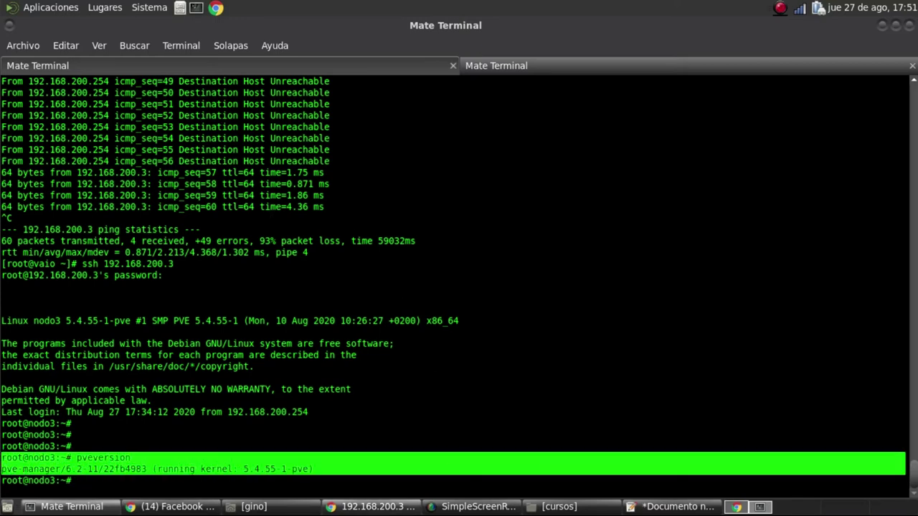
{"action": "left_click", "coordinate": [370, 507]}
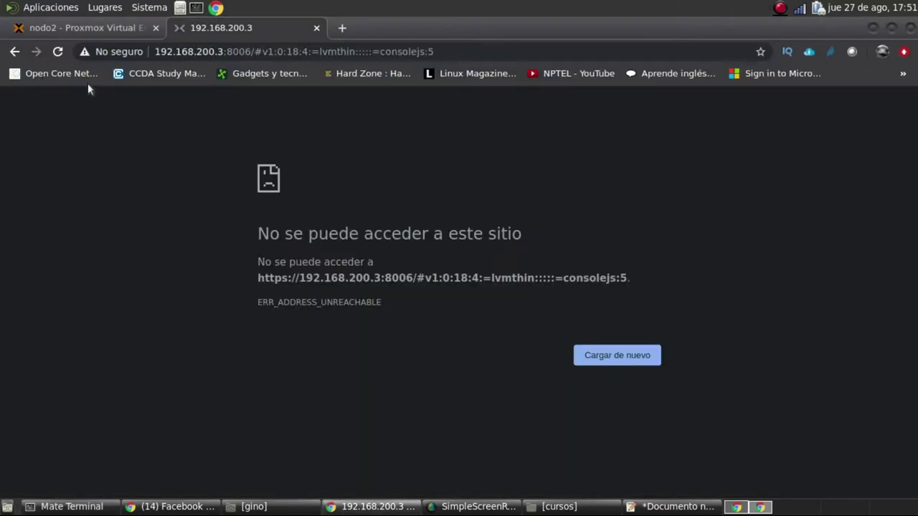
Reload nodo3's page and confirm in its Resumen that CT 100 (NS) is running
{"action": "left_click", "coordinate": [57, 52]}
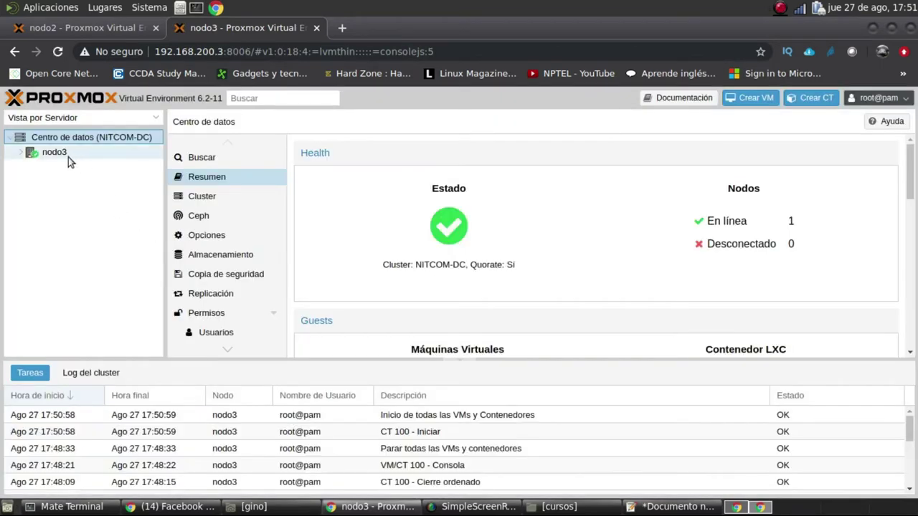
{"action": "left_click", "coordinate": [21, 152]}
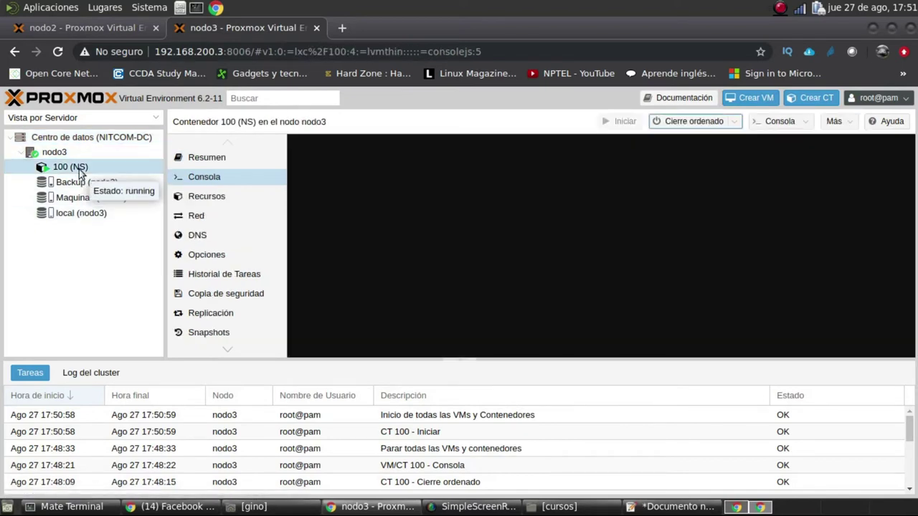
{"action": "right_click", "coordinate": [80, 172]}
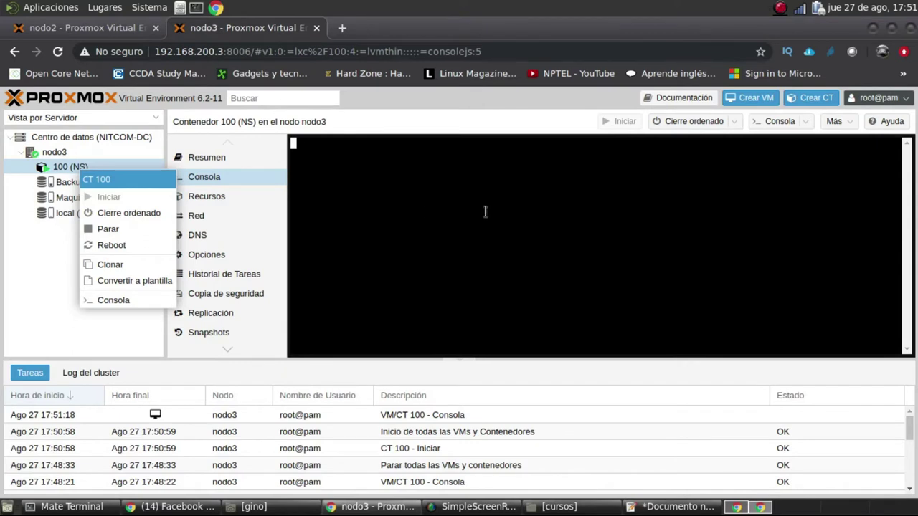
{"action": "left_click", "coordinate": [413, 276]}
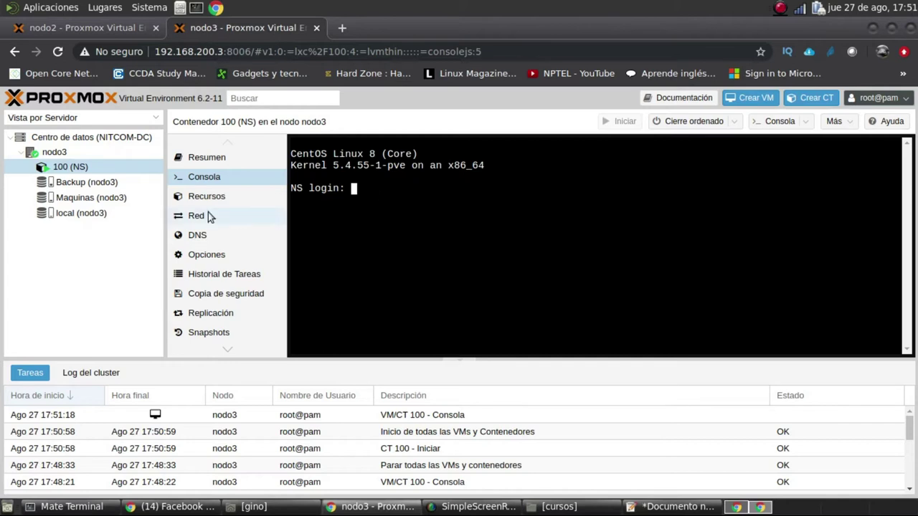
{"action": "left_click", "coordinate": [213, 159]}
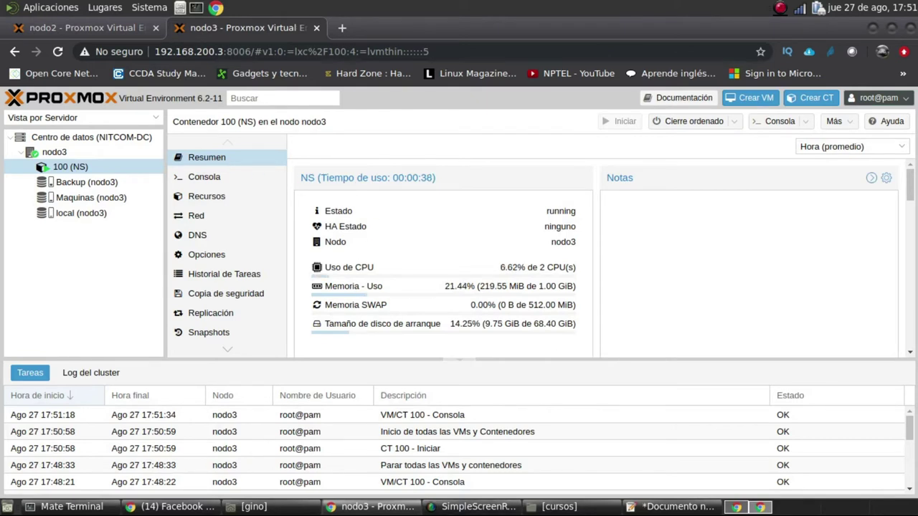
{"action": "left_click", "coordinate": [507, 507]}
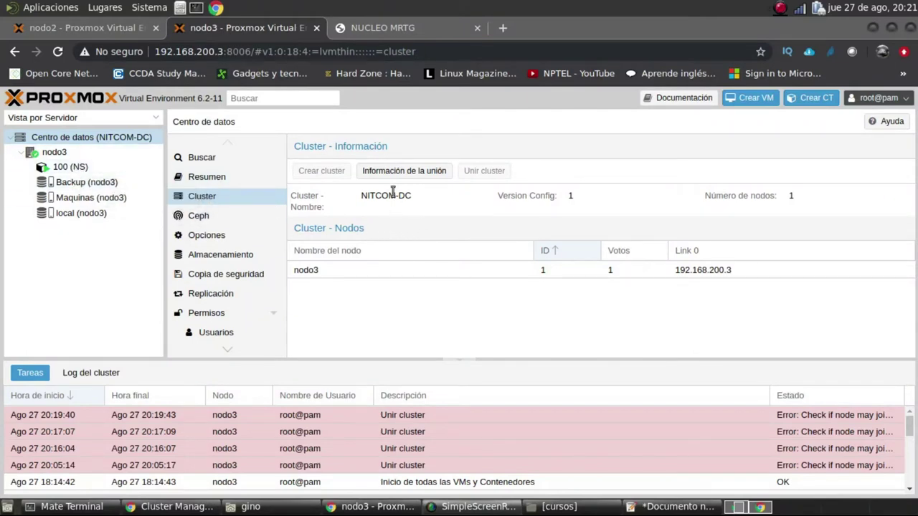
Copy the cluster join information from nodo3's Cluster page
{"action": "left_click", "coordinate": [404, 174]}
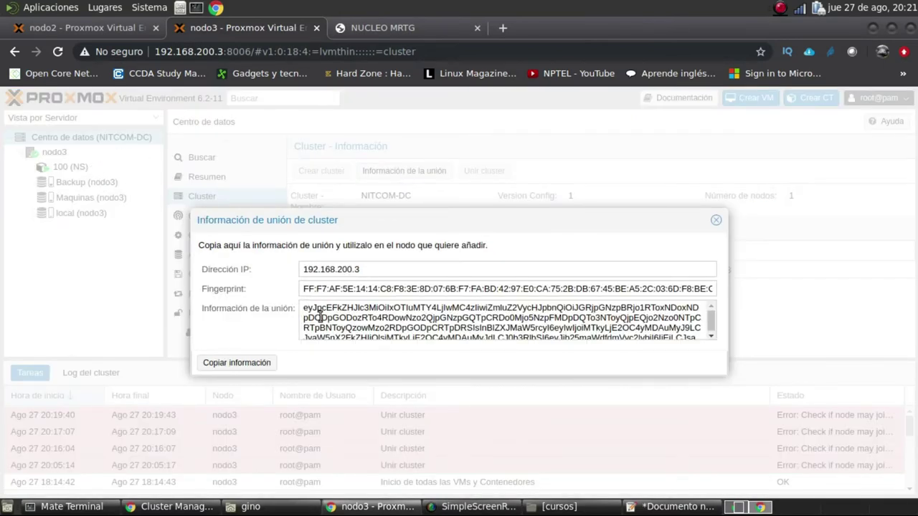
{"action": "left_click", "coordinate": [260, 363]}
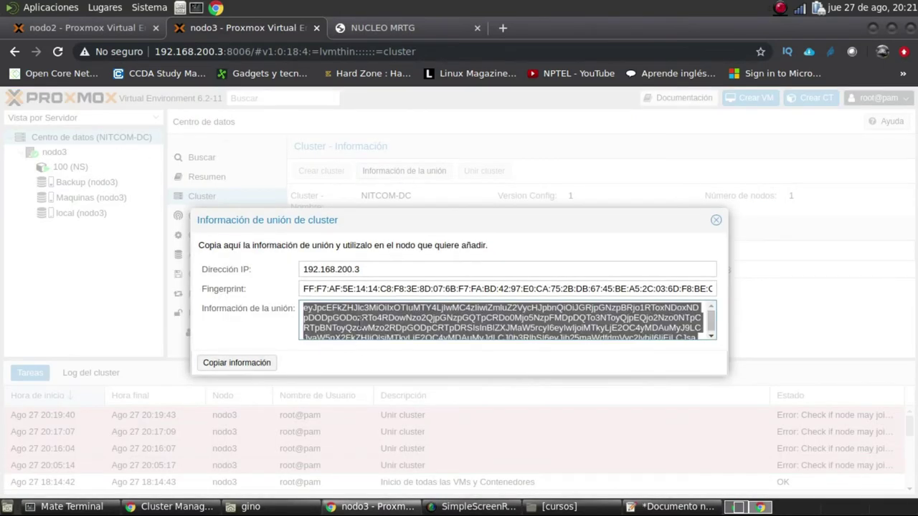
{"action": "left_click", "coordinate": [115, 30]}
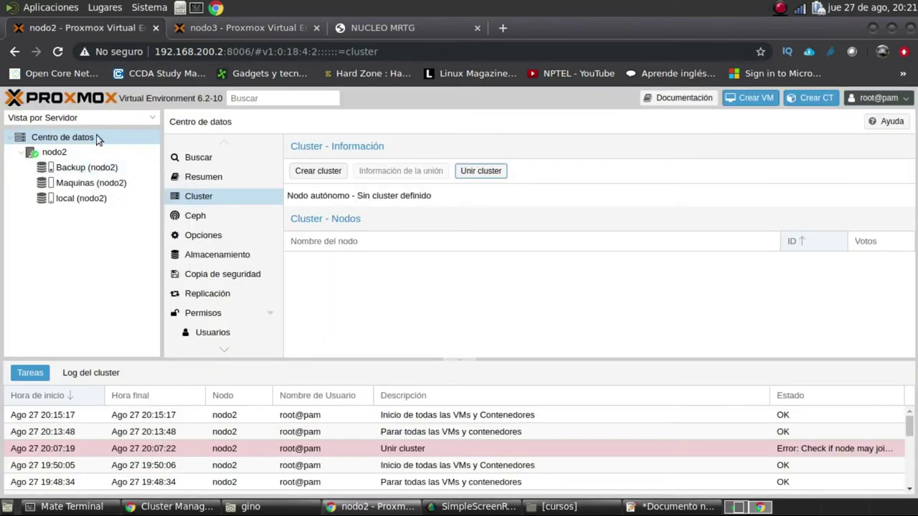
On nodo2, paste the join information, enter the peer root password, and join 'NITCOM-DC'
{"action": "left_click", "coordinate": [493, 175]}
{"action": "left_click", "coordinate": [370, 262]}
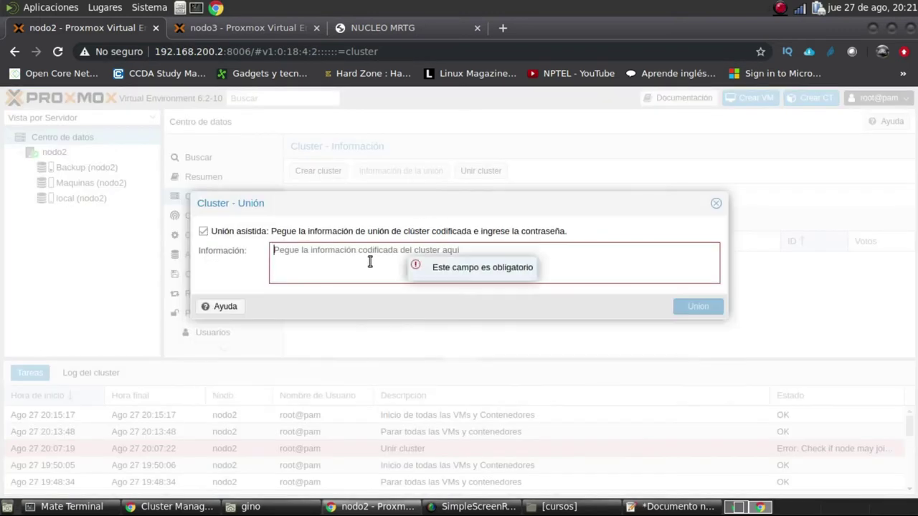
{"action": "key", "text": "ctrl+v"}
{"action": "left_click", "coordinate": [550, 300]}
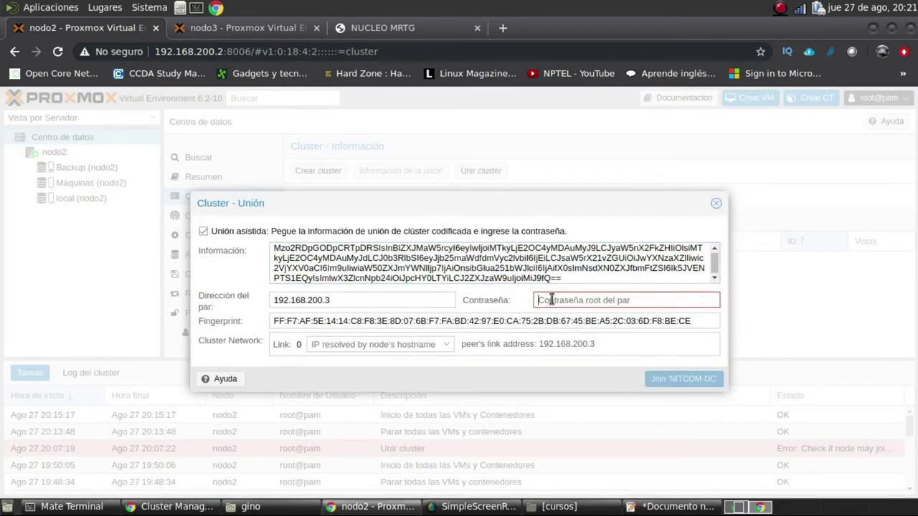
{"action": "type", "text": "a"}
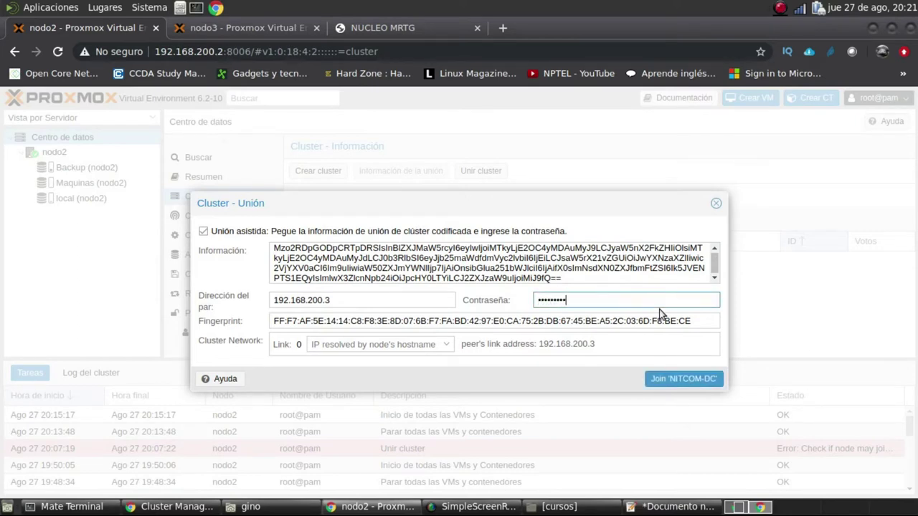
{"action": "left_click", "coordinate": [670, 382]}
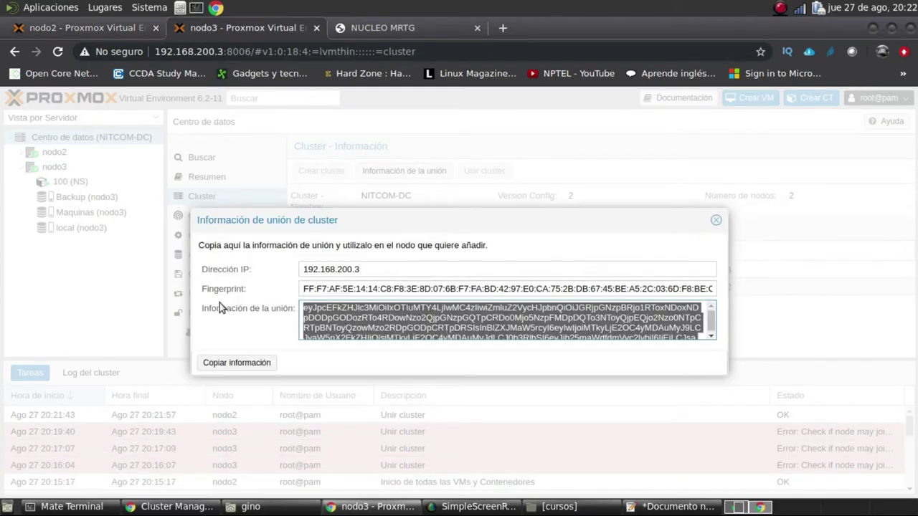
Close the join information window and check nodo2 now appears in the tree on both nodes' pages
{"action": "left_click", "coordinate": [716, 219]}
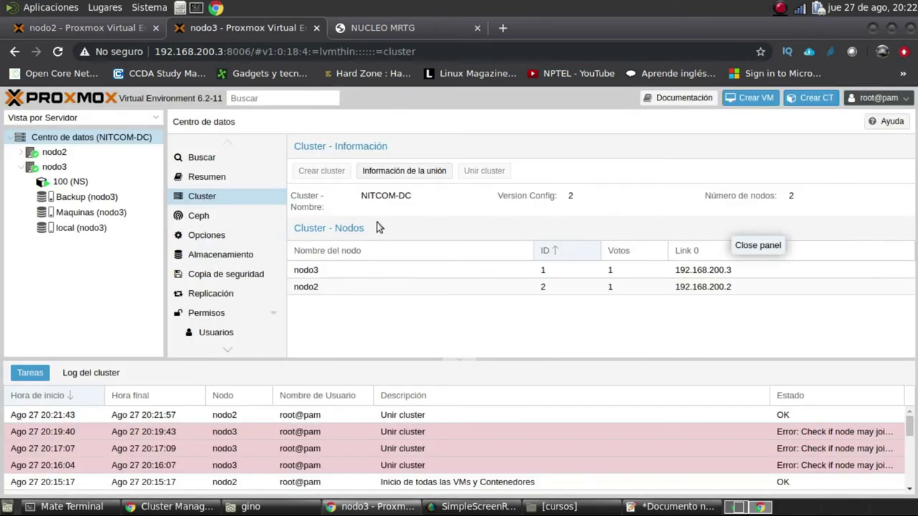
{"action": "left_click", "coordinate": [22, 153]}
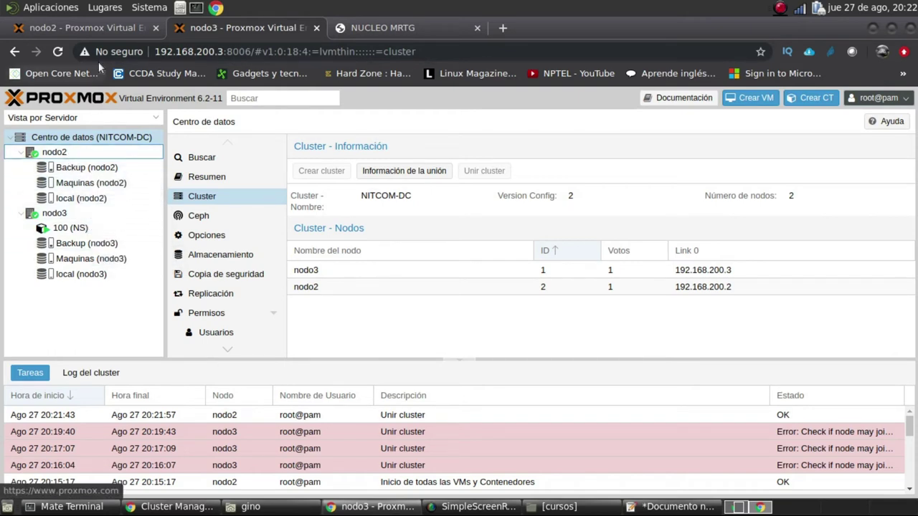
{"action": "left_click", "coordinate": [109, 30]}
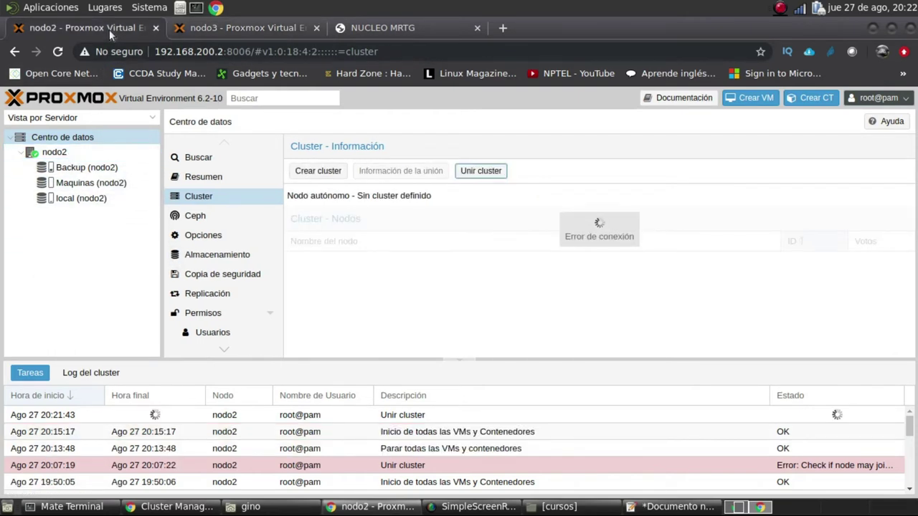
{"action": "left_click", "coordinate": [221, 27]}
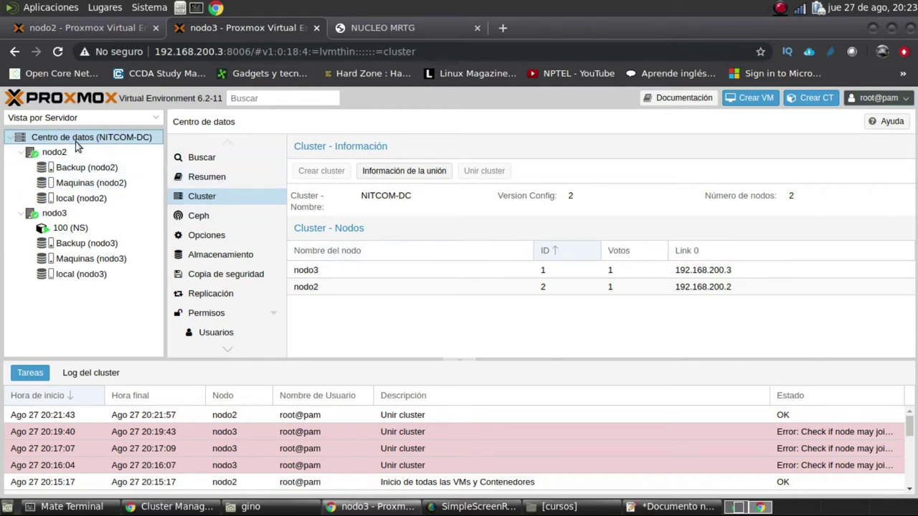
{"action": "left_click", "coordinate": [59, 155]}
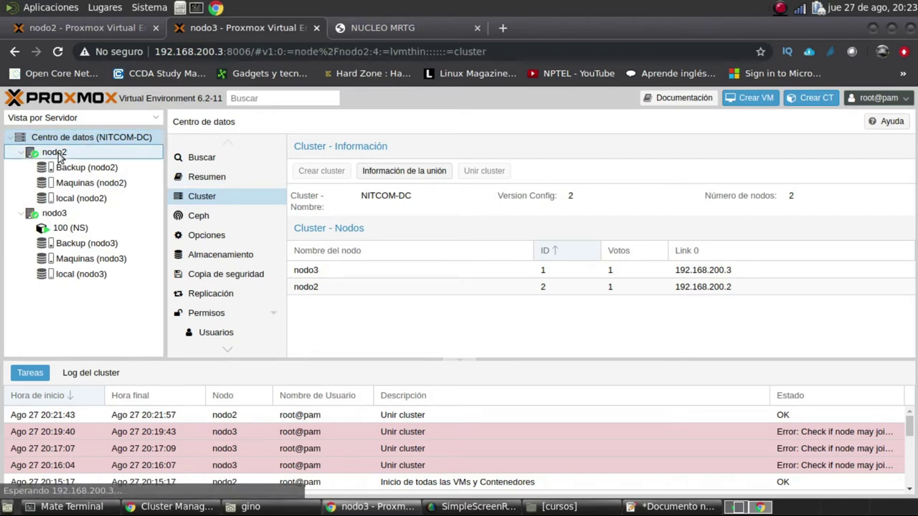
Open the Centro de datos summary and inspect the combined CPU figure
{"action": "left_click", "coordinate": [76, 136]}
{"action": "left_click", "coordinate": [215, 178]}
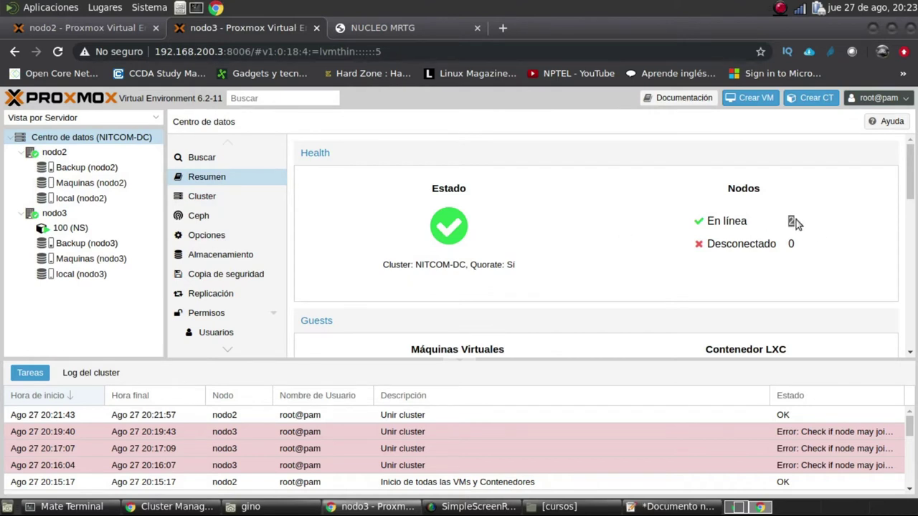
{"action": "scroll", "coordinate": [816, 250], "scroll_direction": "down", "scroll_amount": 5}
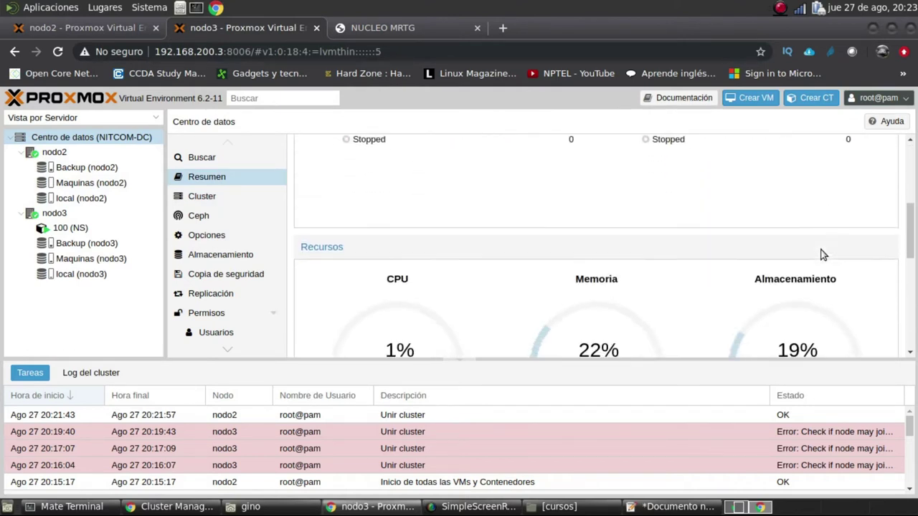
{"action": "scroll", "coordinate": [823, 255], "scroll_direction": "down", "scroll_amount": 3}
{"action": "left_click_drag", "start_coordinate": [434, 271], "coordinate": [409, 270]}
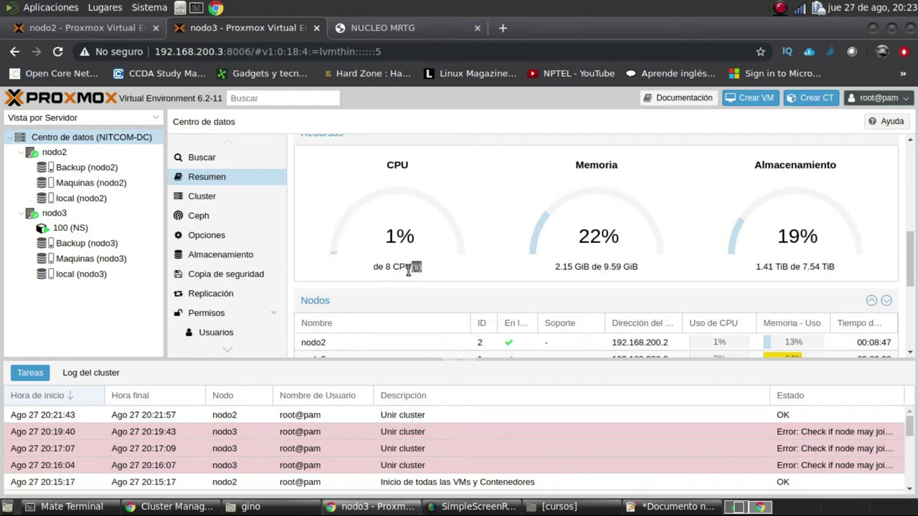
{"action": "left_click", "coordinate": [648, 269]}
Highlight the cluster's combined memory and storage usage figures in the datacenter summary
{"action": "left_click_drag", "start_coordinate": [612, 264], "coordinate": [648, 269]}
{"action": "triple_click", "coordinate": [647, 269]}
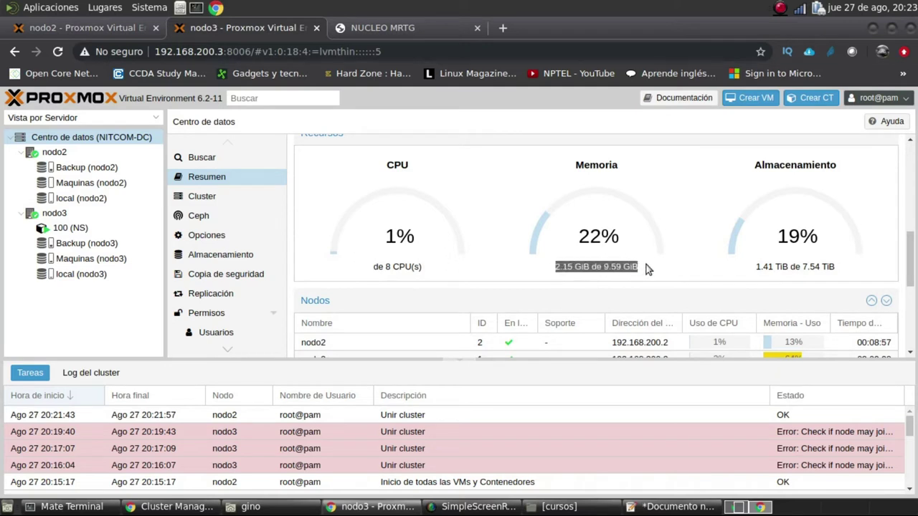
{"action": "left_click", "coordinate": [829, 266]}
{"action": "left_click_drag", "start_coordinate": [829, 266], "coordinate": [759, 269]}
{"action": "left_click", "coordinate": [716, 270]}
{"action": "scroll", "coordinate": [716, 280], "scroll_direction": "down", "scroll_amount": 2}
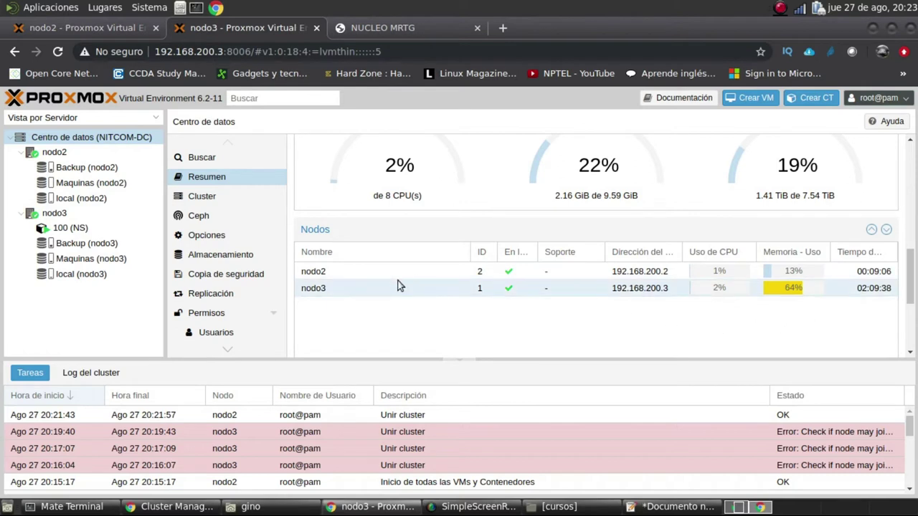
{"action": "scroll", "coordinate": [333, 291], "scroll_direction": "up", "scroll_amount": 2}
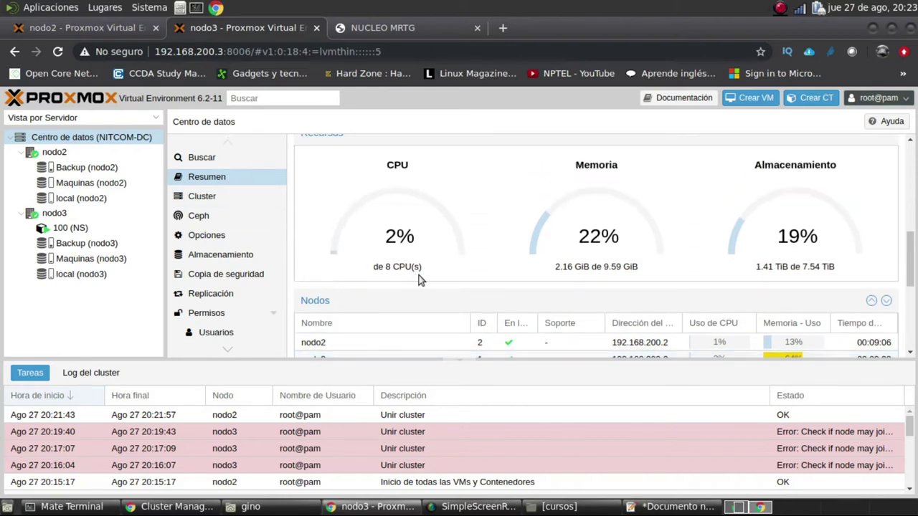
{"action": "scroll", "coordinate": [422, 278], "scroll_direction": "up", "scroll_amount": 6}
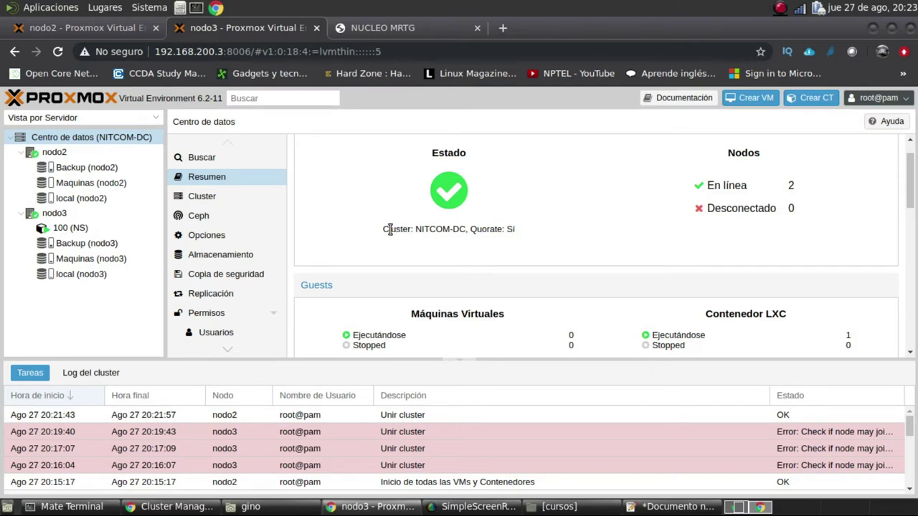
{"action": "scroll", "coordinate": [519, 279], "scroll_direction": "down", "scroll_amount": 5}
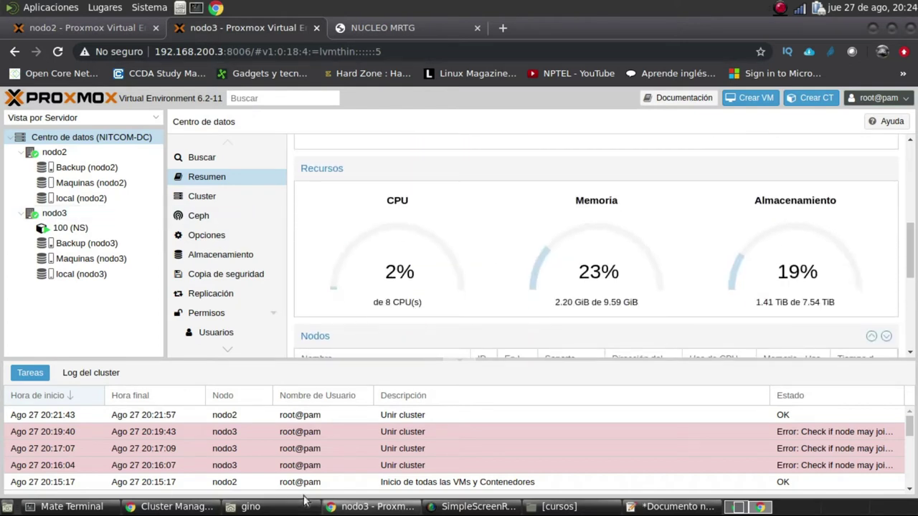
{"action": "left_click", "coordinate": [123, 28]}
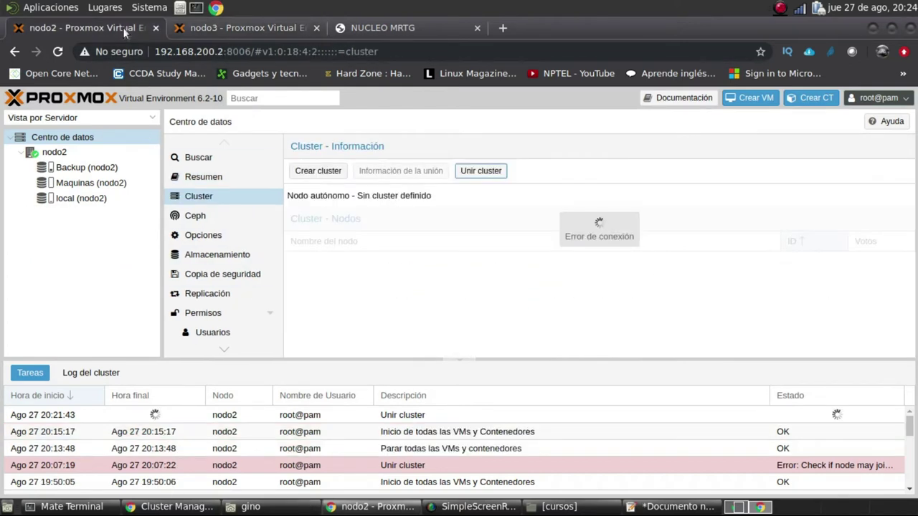
Switch to the nodo3 Proxmox tab
{"action": "left_click", "coordinate": [224, 27]}
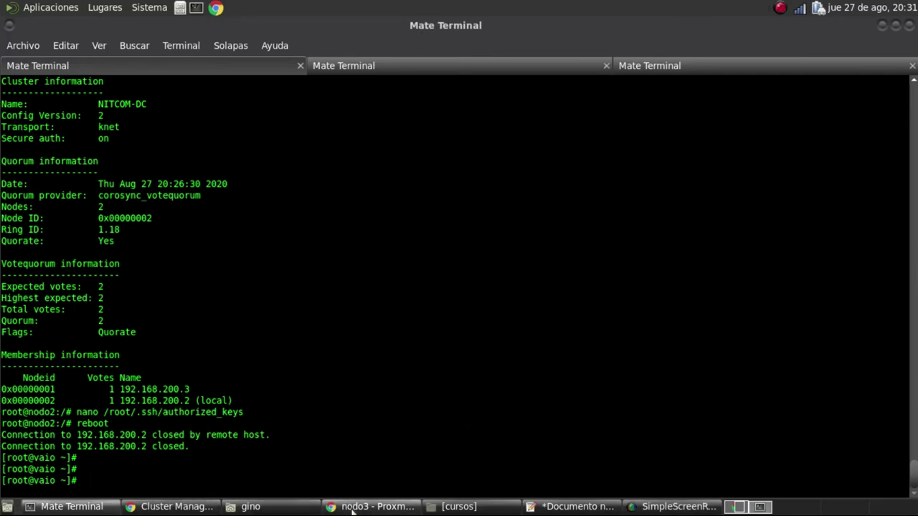
Reload the nodo2 web page to see whether nodo2 responds
{"action": "left_click", "coordinate": [371, 506]}
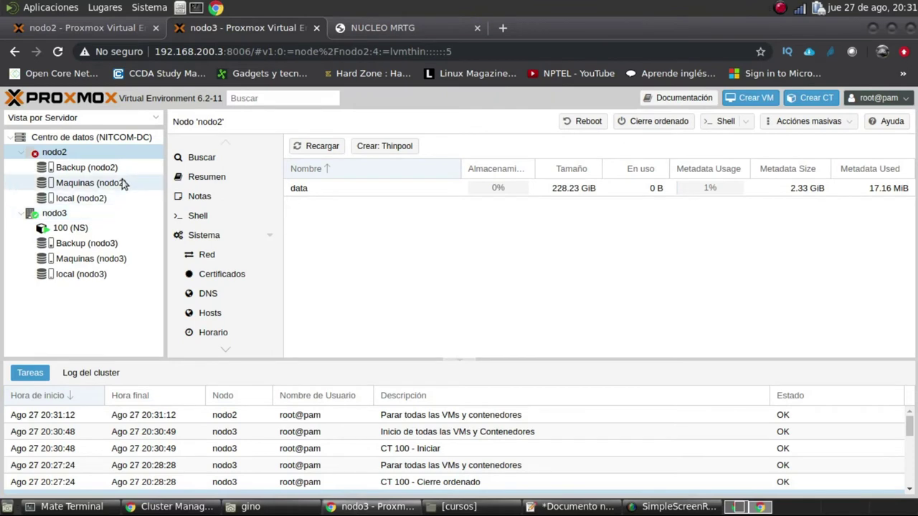
{"action": "left_click", "coordinate": [108, 29]}
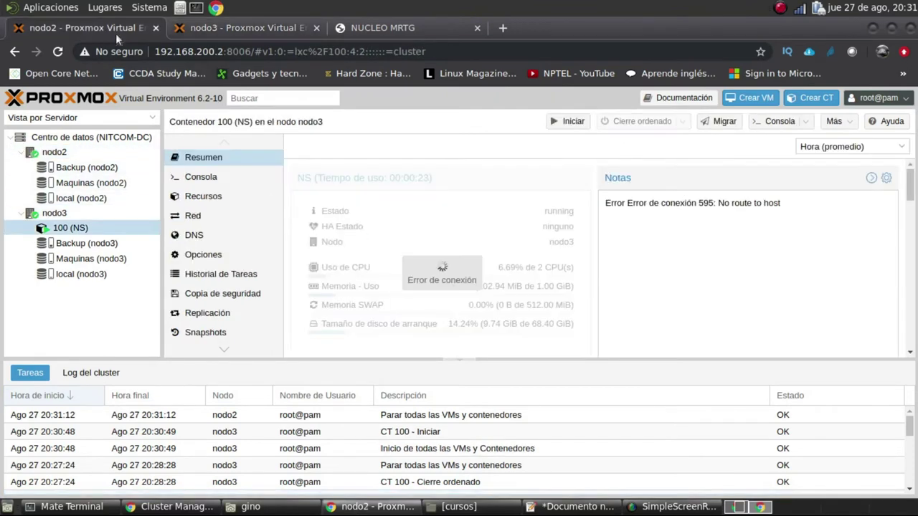
{"action": "left_click", "coordinate": [57, 53]}
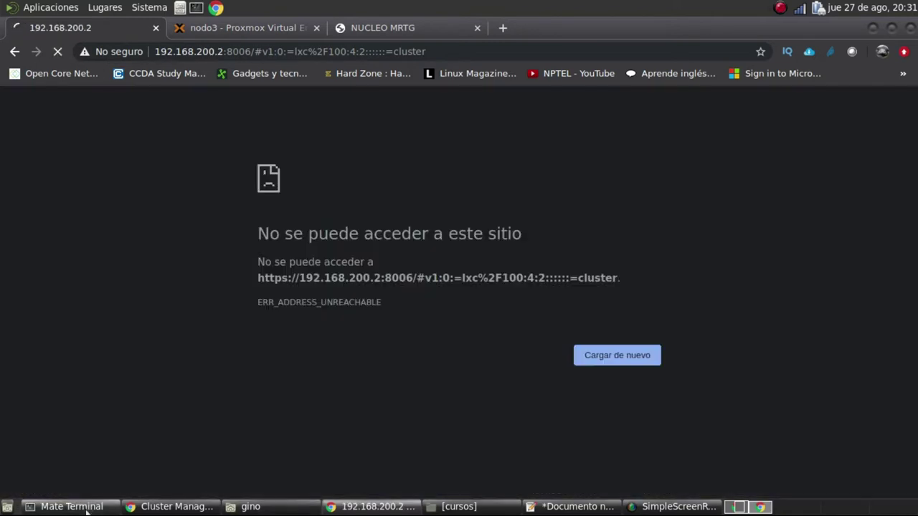
Start a continuous ping to 192.168.200.2 in the terminal and return to the nodo3 page
{"action": "left_click", "coordinate": [71, 506]}
{"action": "type", "text": "ping 192.1"}
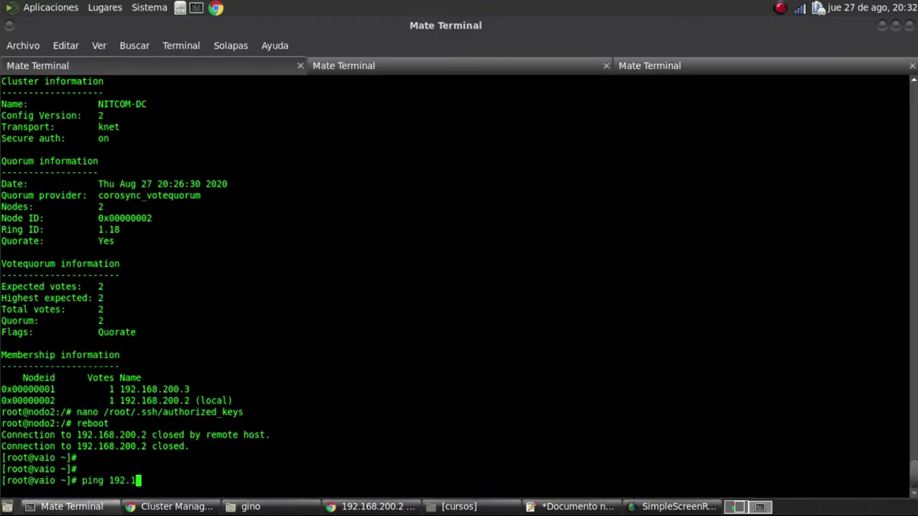
{"action": "type", "text": "68.200."}
{"action": "type", "text": "2"}
{"action": "key", "text": "Return"}
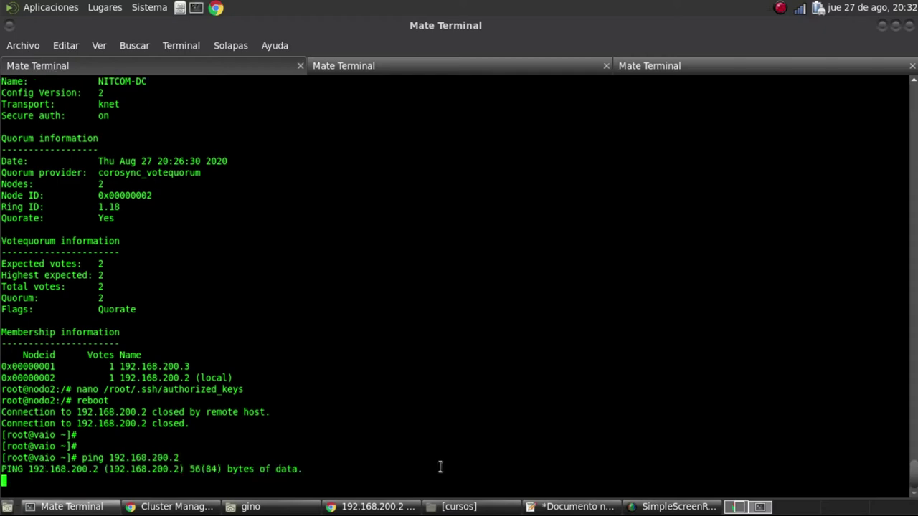
{"action": "left_click", "coordinate": [384, 508]}
{"action": "left_click", "coordinate": [253, 29]}
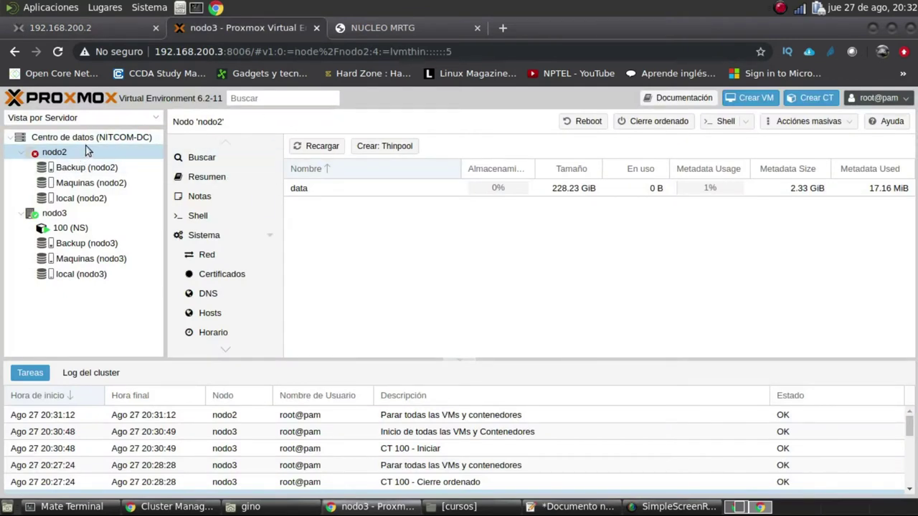
Open the NITCOM-DC datacenter summary and mark its Quorate: No status
{"action": "left_click", "coordinate": [117, 137]}
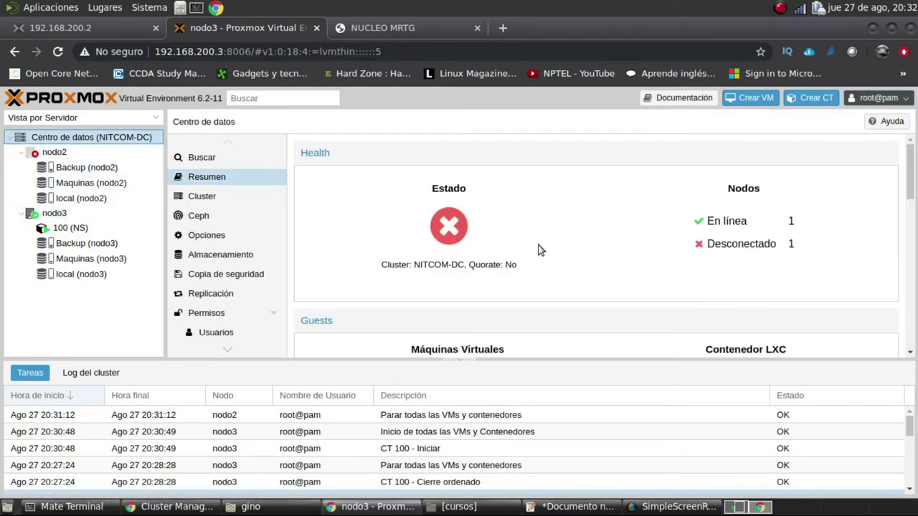
{"action": "left_click_drag", "start_coordinate": [524, 266], "coordinate": [455, 267]}
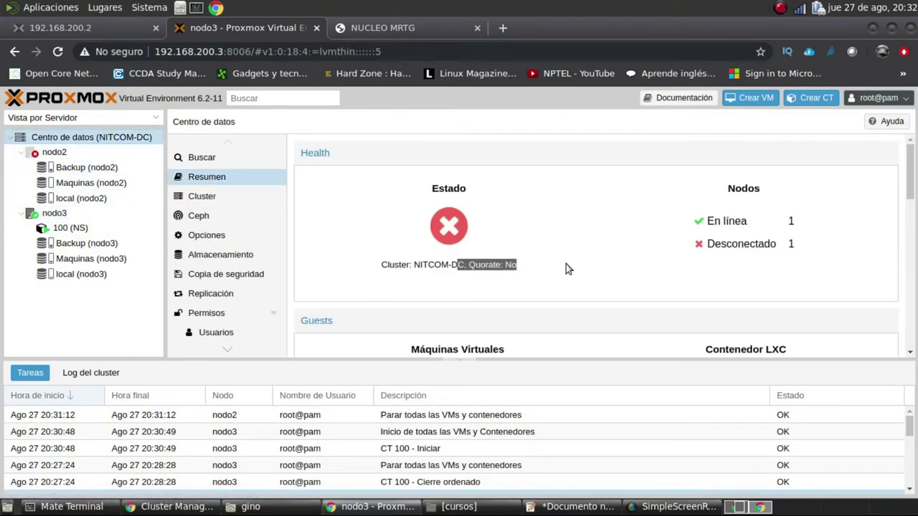
{"action": "left_click", "coordinate": [707, 256]}
Review the Nodos table with nodo2 offline, then check the ping output in the terminal
{"action": "scroll", "coordinate": [611, 270], "scroll_direction": "down", "scroll_amount": 4}
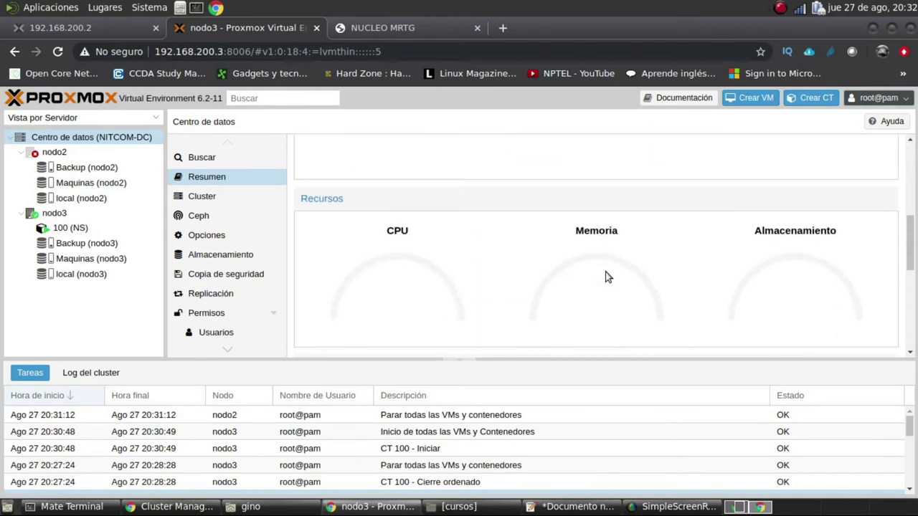
{"action": "scroll", "coordinate": [540, 275], "scroll_direction": "down", "scroll_amount": 2}
{"action": "scroll", "coordinate": [539, 276], "scroll_direction": "down", "scroll_amount": 5}
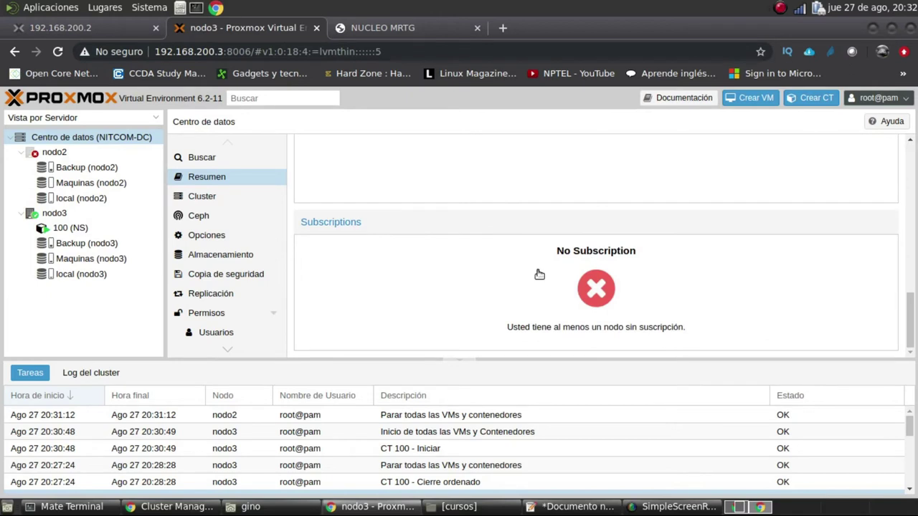
{"action": "scroll", "coordinate": [540, 274], "scroll_direction": "up", "scroll_amount": 2}
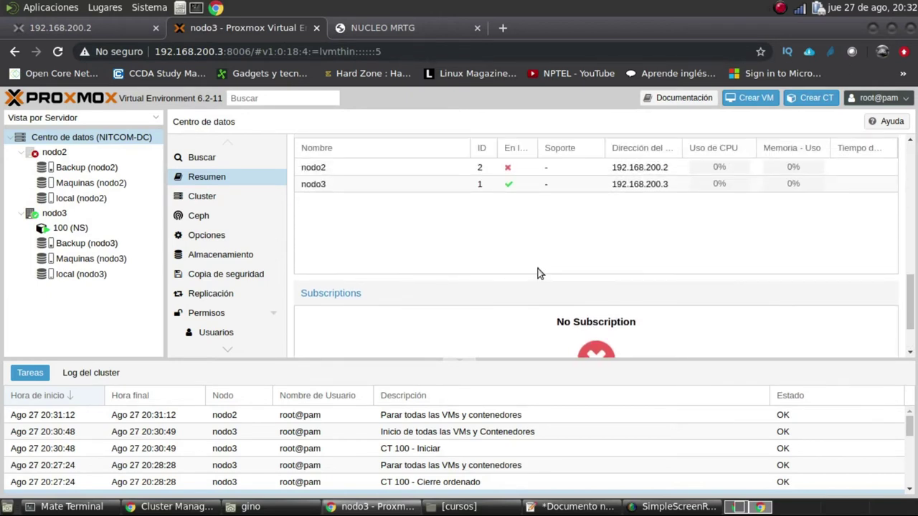
{"action": "scroll", "coordinate": [539, 274], "scroll_direction": "down", "scroll_amount": 2}
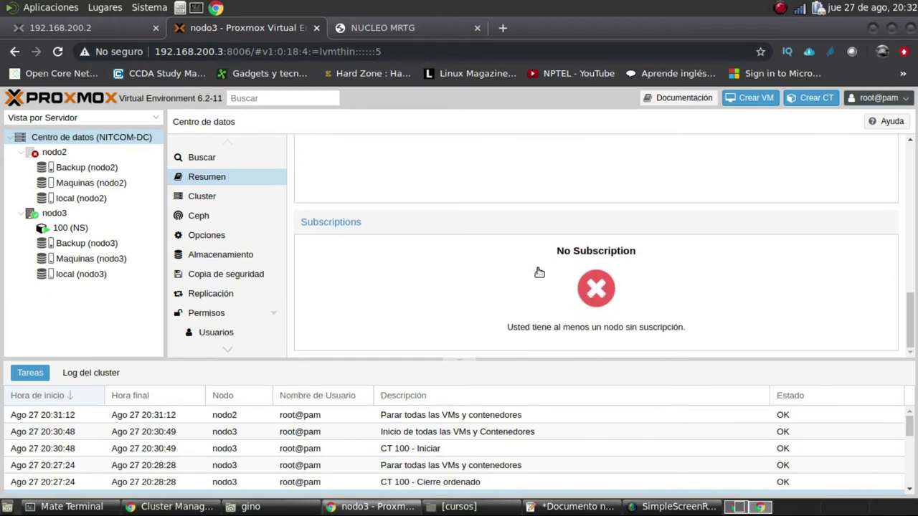
{"action": "scroll", "coordinate": [539, 273], "scroll_direction": "up", "scroll_amount": 3}
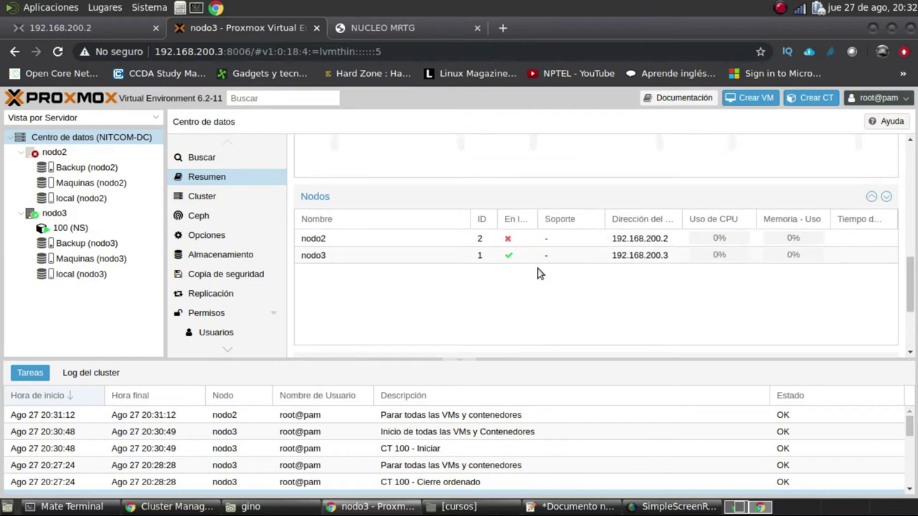
{"action": "left_click", "coordinate": [521, 260]}
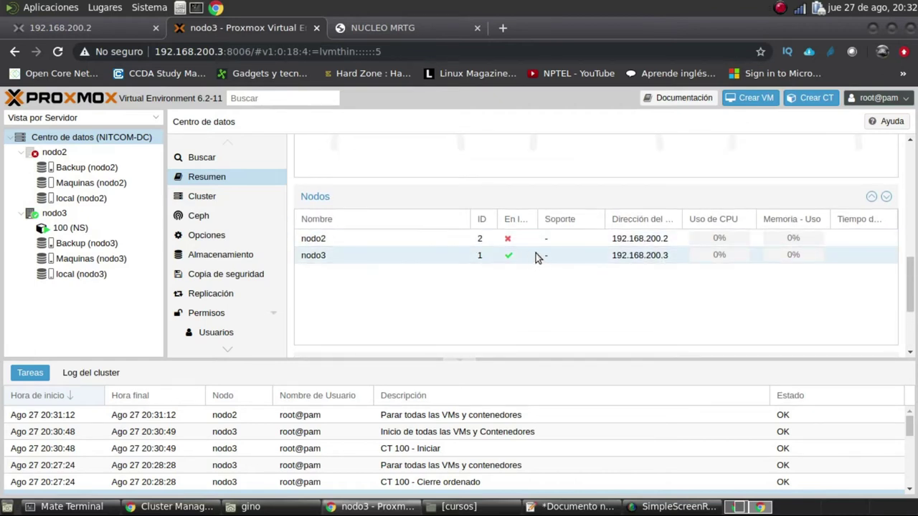
{"action": "scroll", "coordinate": [574, 257], "scroll_direction": "up", "scroll_amount": 2}
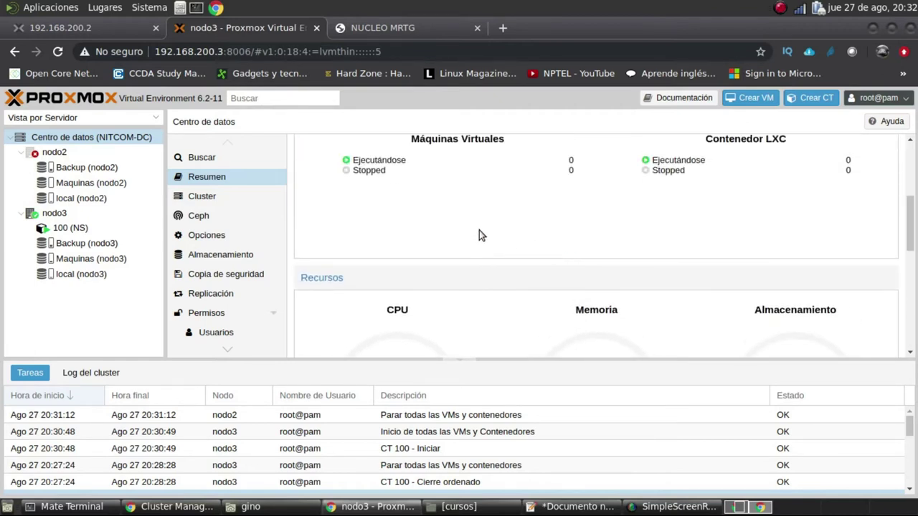
{"action": "left_click", "coordinate": [72, 506]}
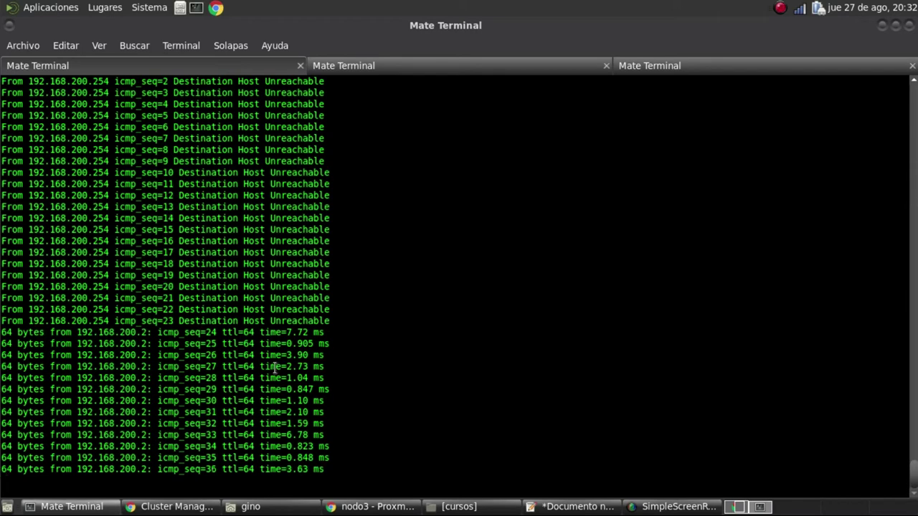
Stop the ping and reload the nodo2 page now that nodo2 answers again
{"action": "key", "text": "ctrl+c"}
{"action": "left_click", "coordinate": [365, 508]}
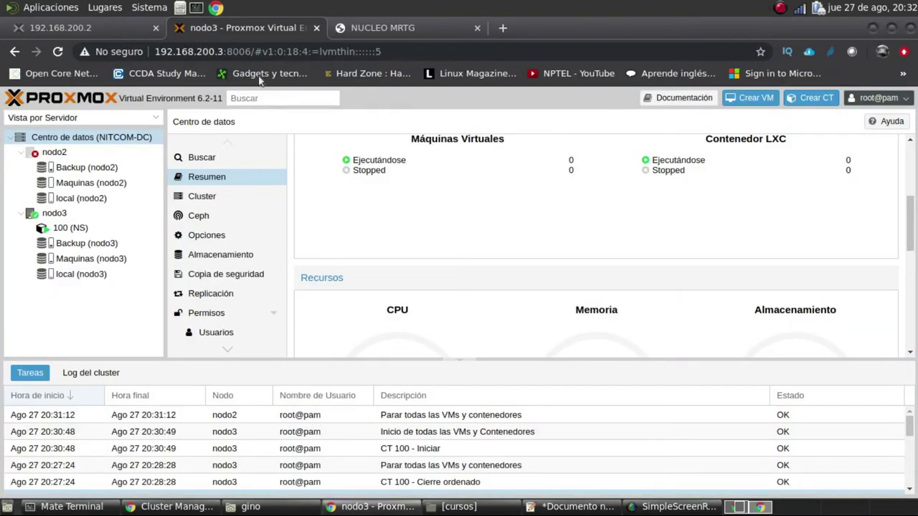
{"action": "scroll", "coordinate": [625, 206], "scroll_direction": "up", "scroll_amount": 5}
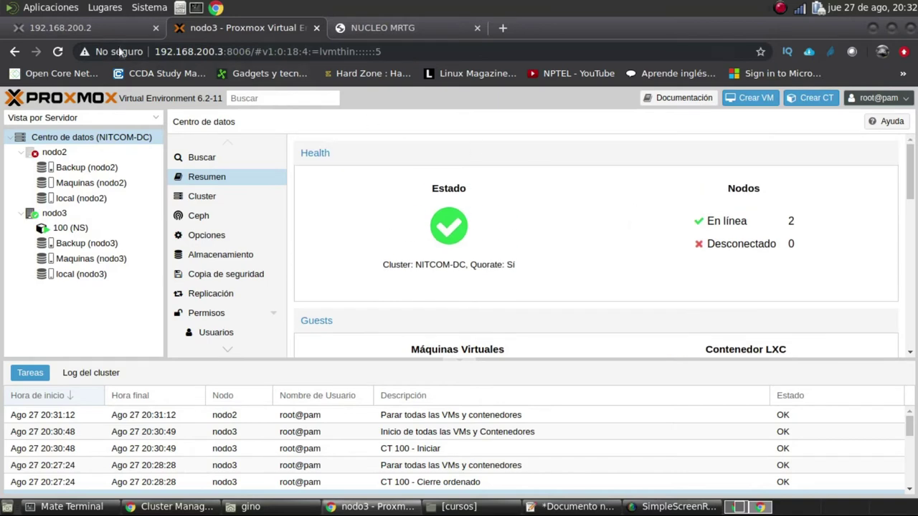
{"action": "left_click", "coordinate": [94, 27]}
{"action": "left_click", "coordinate": [58, 53]}
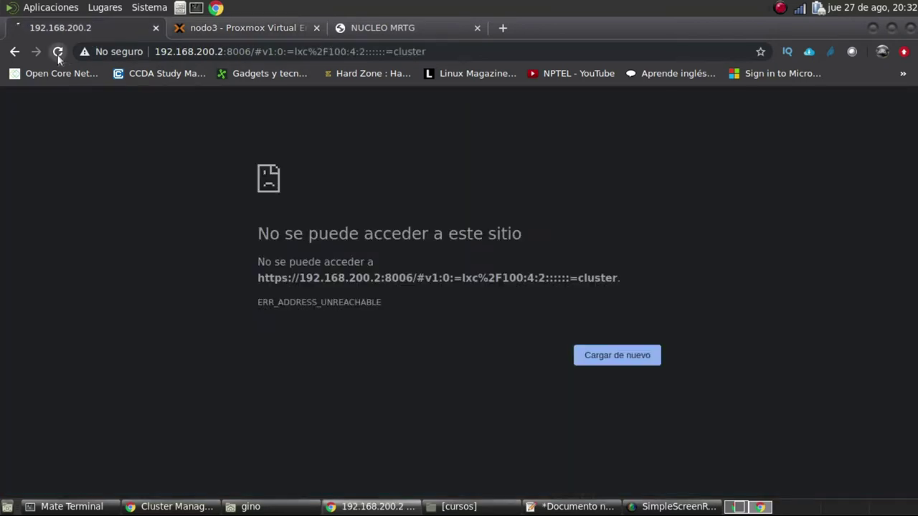
{"action": "left_click", "coordinate": [268, 28]}
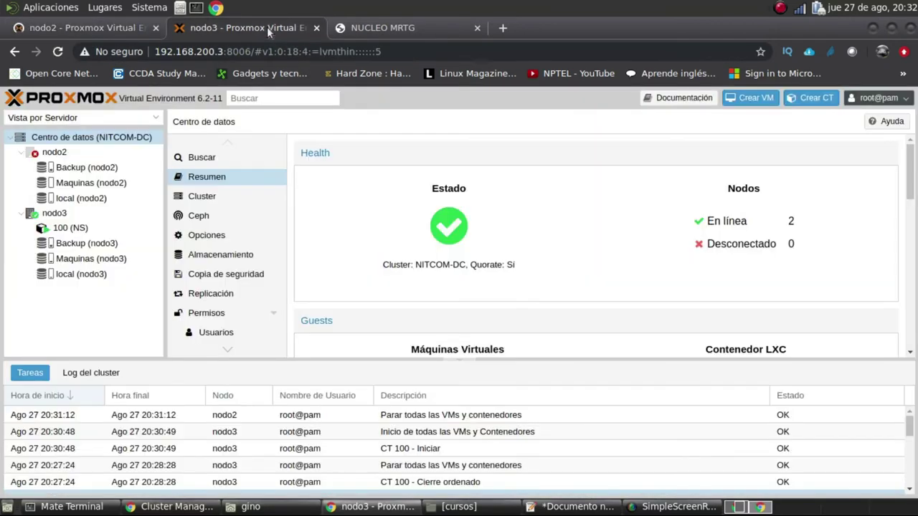
{"action": "left_click", "coordinate": [55, 153]}
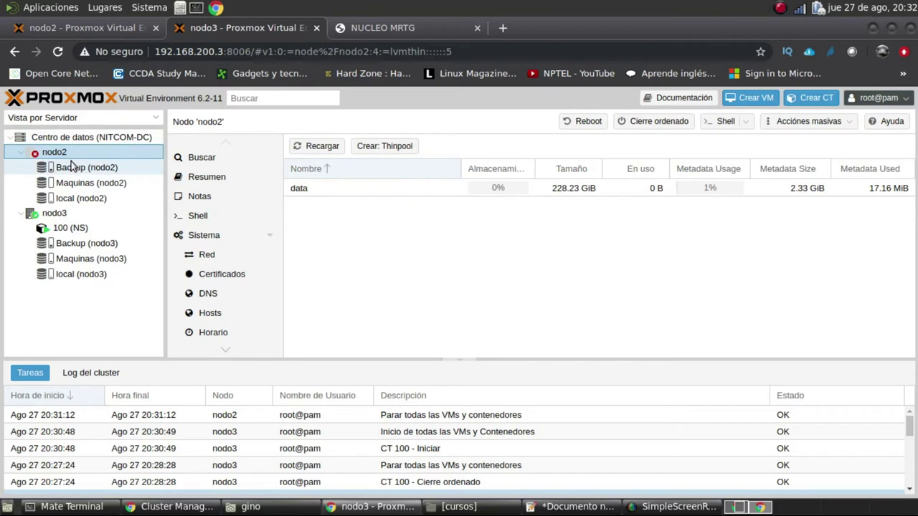
{"action": "left_click", "coordinate": [105, 29]}
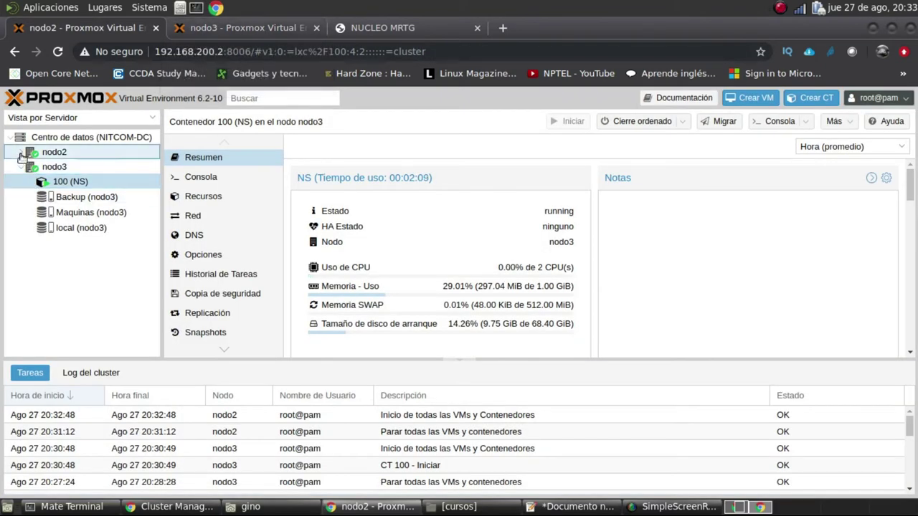
{"action": "left_click", "coordinate": [21, 153]}
{"action": "left_click", "coordinate": [246, 28]}
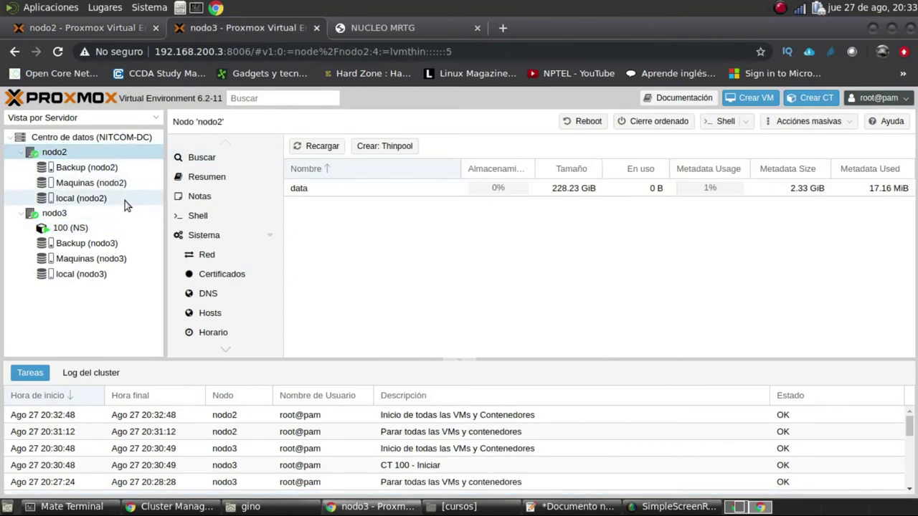
Confirm NITCOM-DC reports Quorate: Sí with nodo2 and nodo3 both online
{"action": "left_click", "coordinate": [135, 138]}
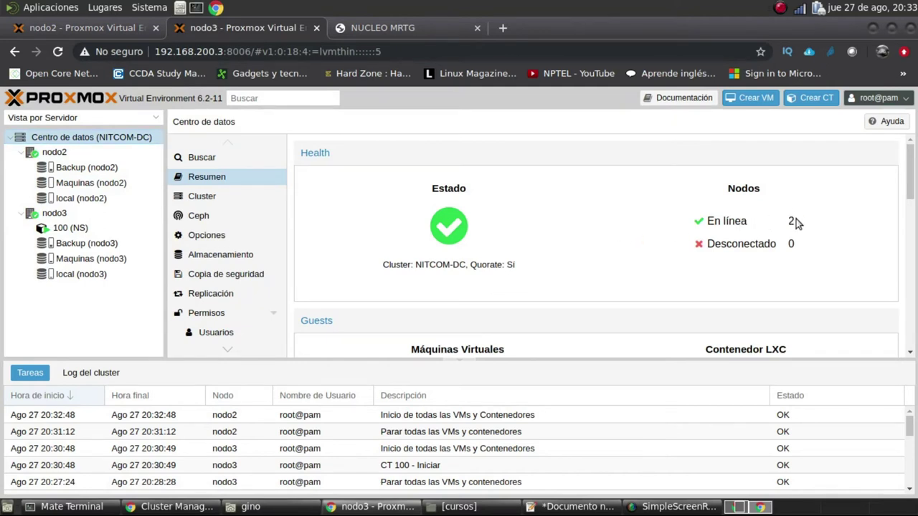
{"action": "scroll", "coordinate": [586, 273], "scroll_direction": "down", "scroll_amount": 5}
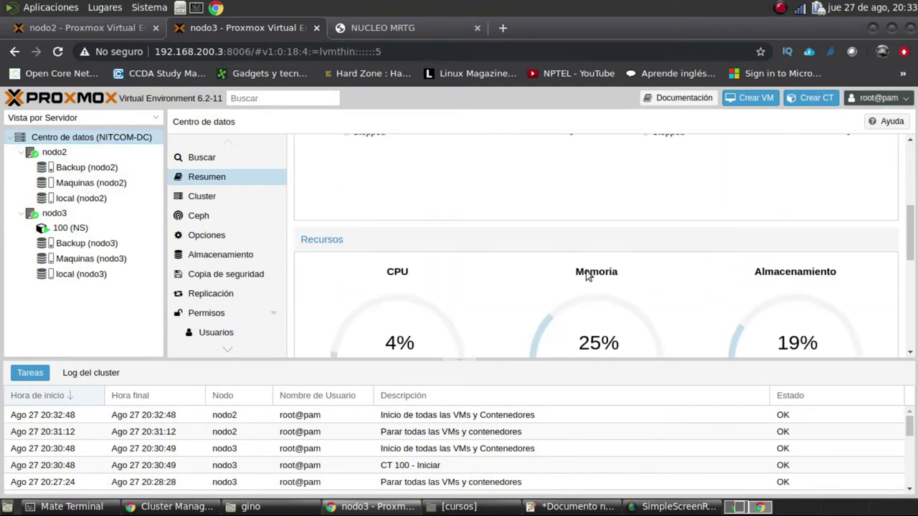
{"action": "scroll", "coordinate": [580, 262], "scroll_direction": "down", "scroll_amount": 4}
{"action": "scroll", "coordinate": [574, 263], "scroll_direction": "down", "scroll_amount": 2}
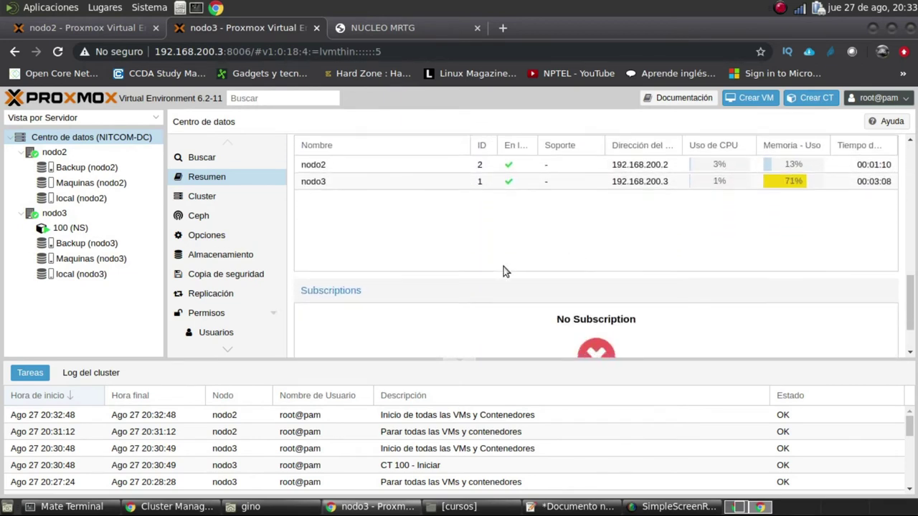
{"action": "left_click", "coordinate": [70, 228]}
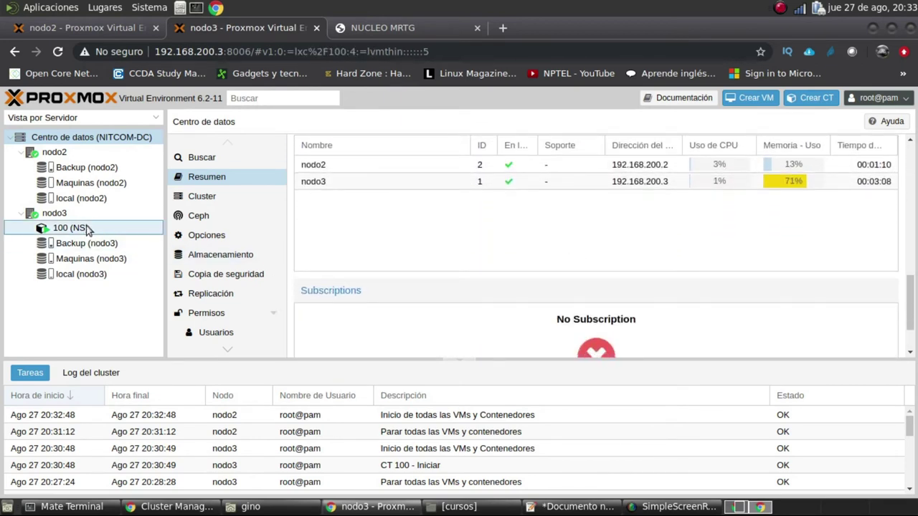
Migrate CT 100 to target node nodo2 in restart mode
{"action": "right_click", "coordinate": [96, 228]}
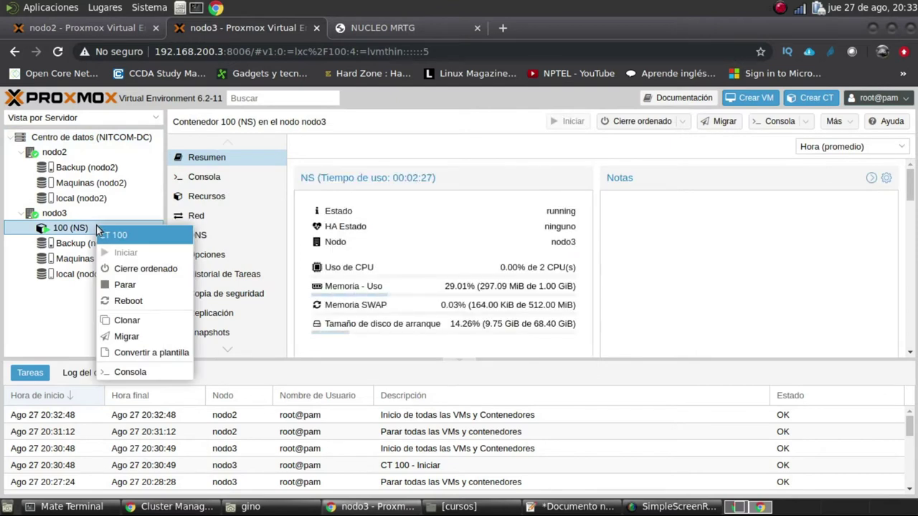
{"action": "left_click", "coordinate": [778, 243]}
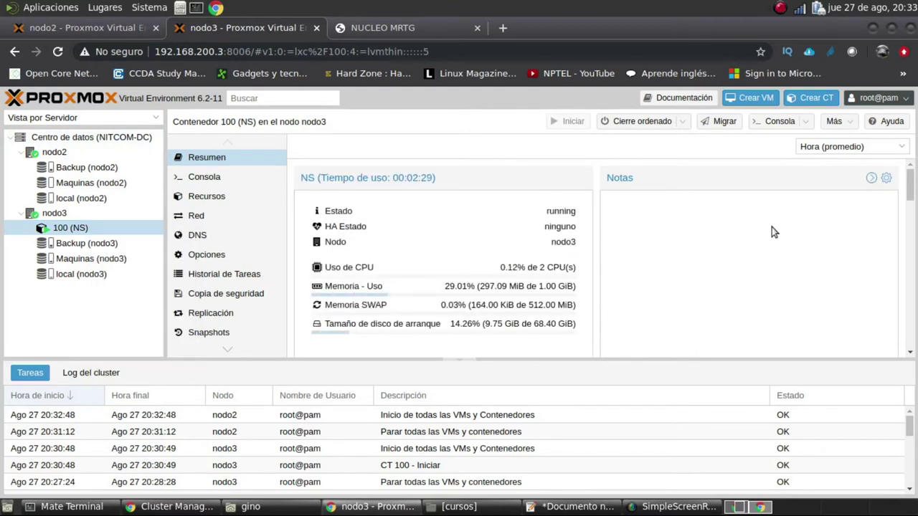
{"action": "left_click", "coordinate": [726, 121]}
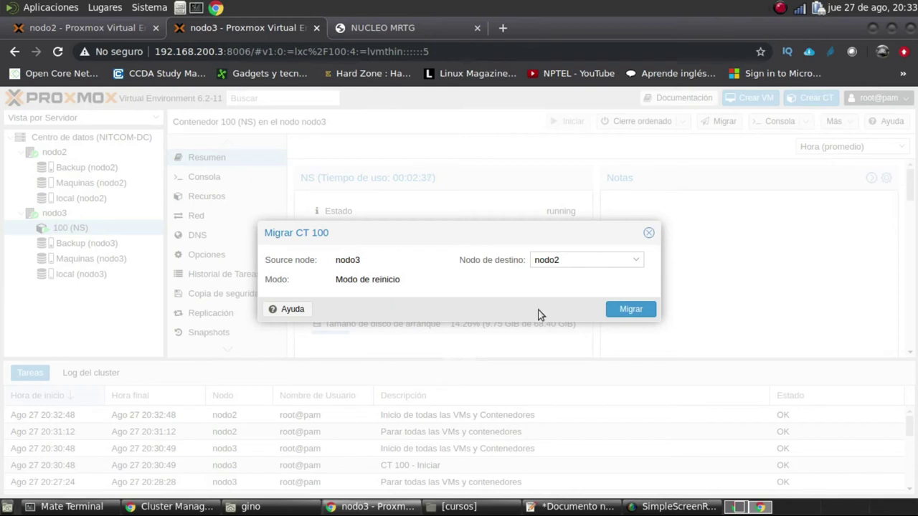
{"action": "left_click", "coordinate": [628, 311]}
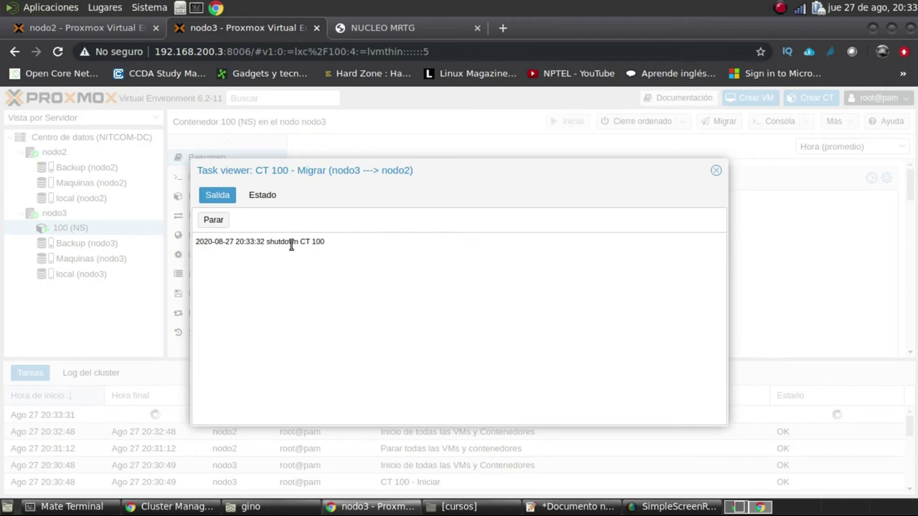
Highlight the migration log lines, then switch to the third terminal session
{"action": "left_click_drag", "start_coordinate": [327, 241], "coordinate": [194, 241]}
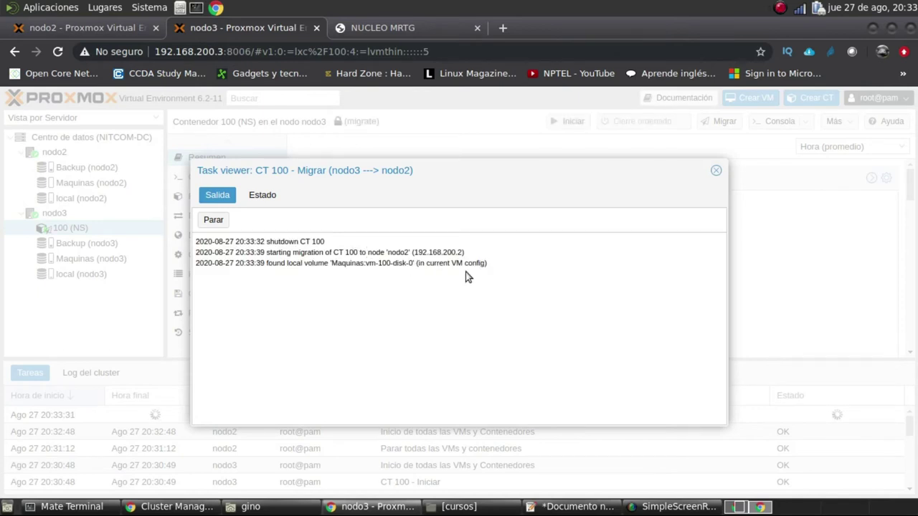
{"action": "left_click_drag", "start_coordinate": [495, 266], "coordinate": [198, 239]}
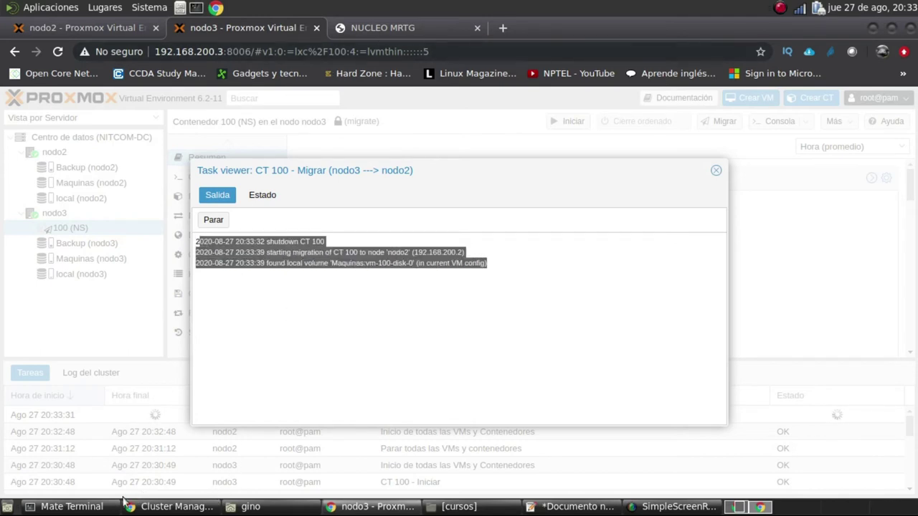
{"action": "left_click", "coordinate": [72, 506]}
{"action": "left_click", "coordinate": [671, 65]}
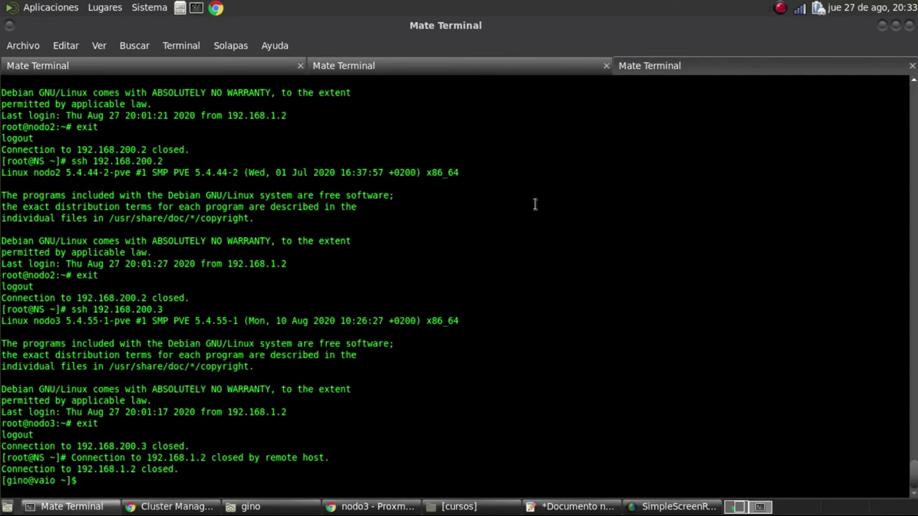
Run 'ping 192.168.1.2' in the third terminal session and return to the nodo3 migration log
{"action": "key", "text": "Return"}
{"action": "key", "text": "Return"}
{"action": "key", "text": "Return"}
{"action": "key", "text": "Up"}
{"action": "key", "text": "Down"}
{"action": "type", "text": "ping 192.168.1.2"}
{"action": "key", "text": "Return"}
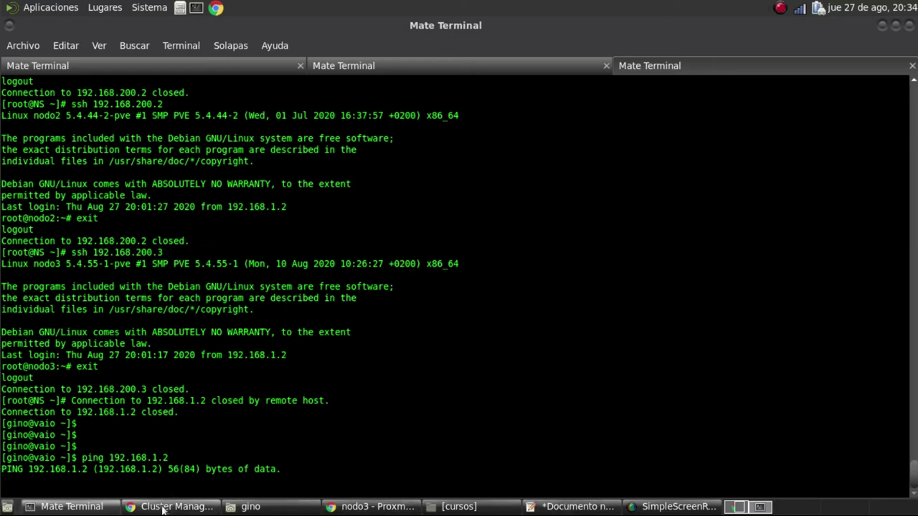
{"action": "left_click", "coordinate": [371, 510]}
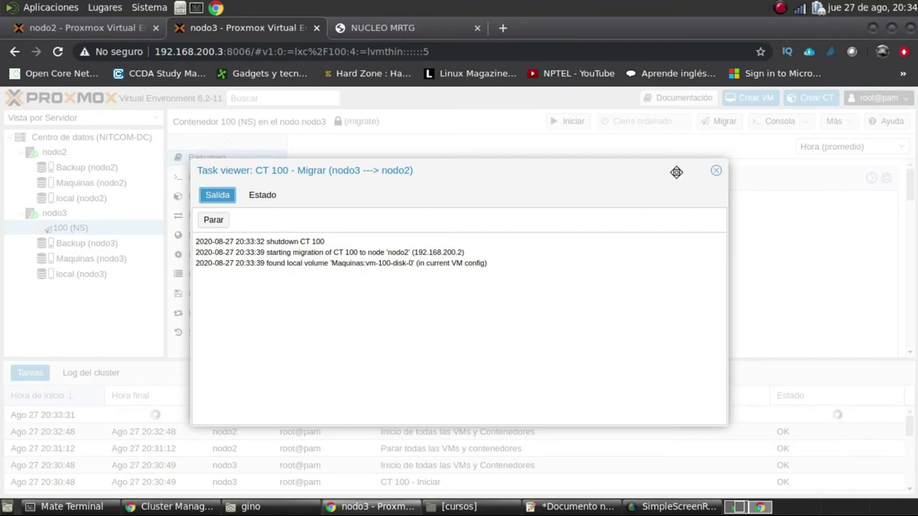
Close the migration log and compare the CT 100 - Migrar task on nodo2 and nodo3
{"action": "left_click", "coordinate": [716, 171]}
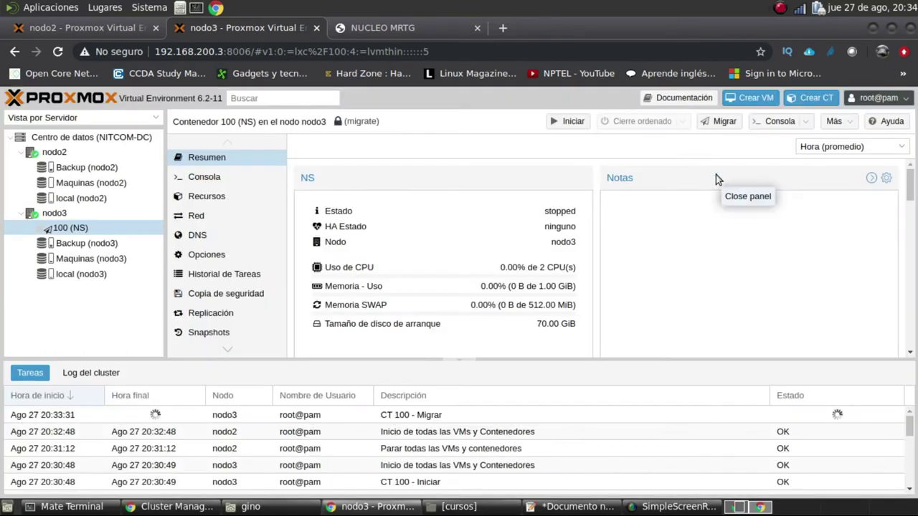
{"action": "left_click", "coordinate": [460, 417]}
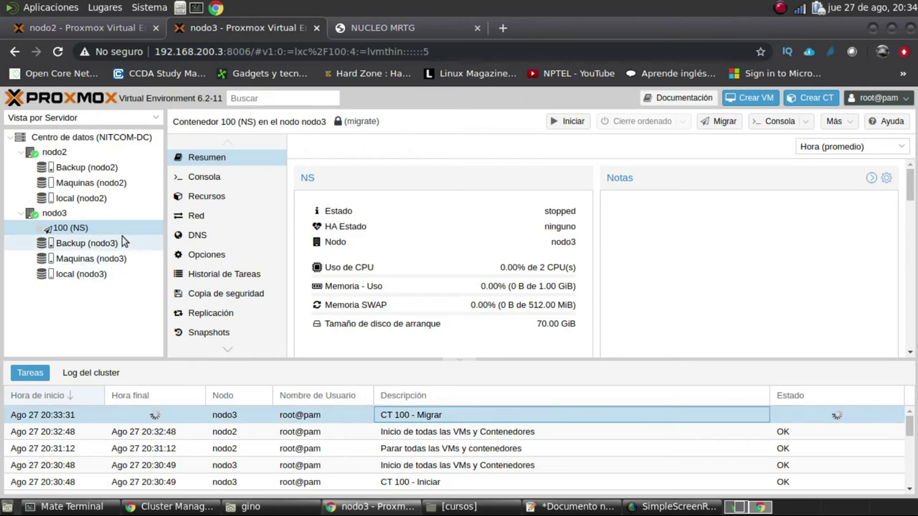
{"action": "left_click", "coordinate": [114, 25]}
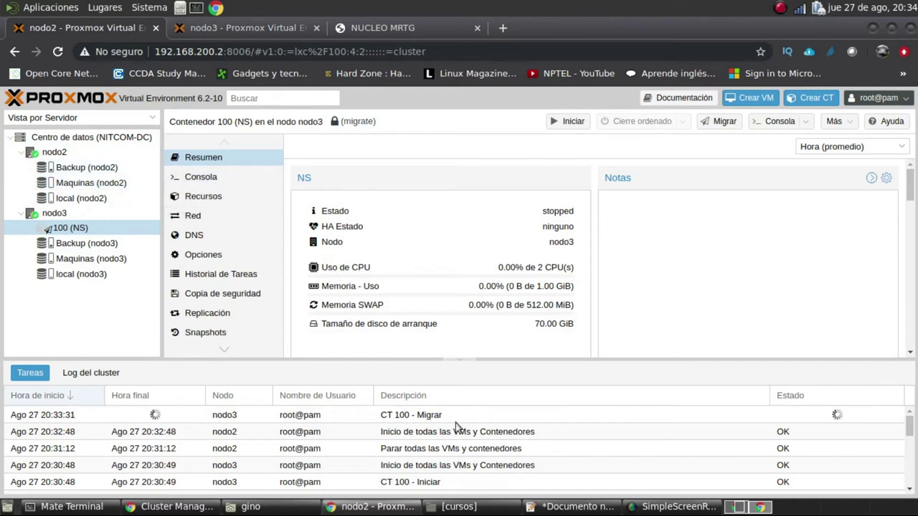
{"action": "left_click", "coordinate": [462, 419]}
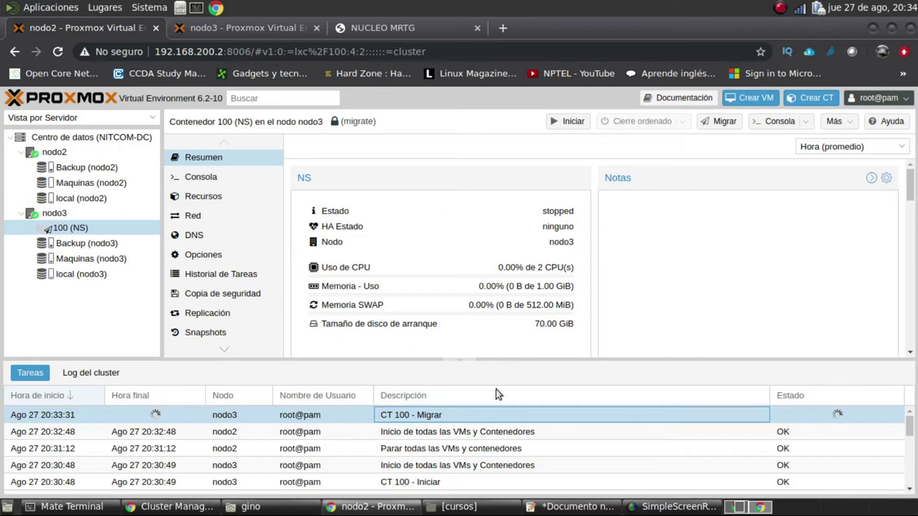
{"action": "left_click", "coordinate": [288, 30]}
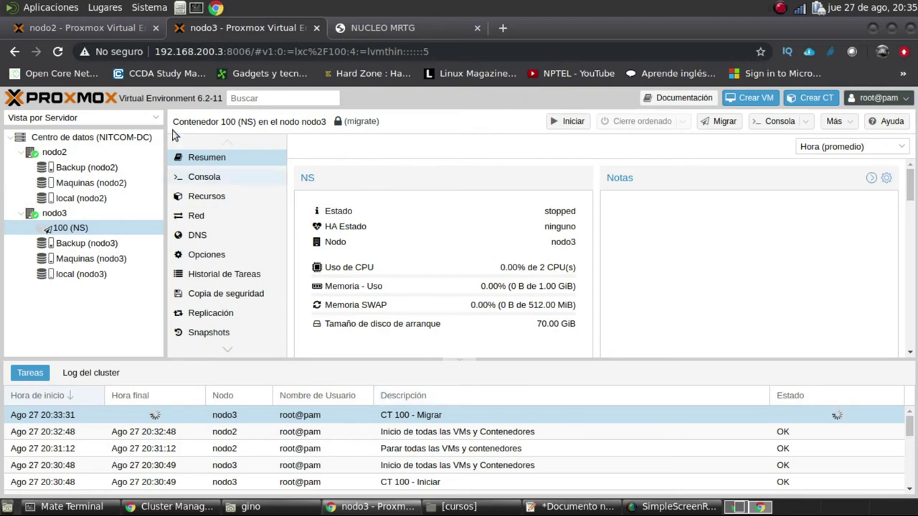
{"action": "left_click", "coordinate": [91, 30]}
{"action": "left_click", "coordinate": [211, 28]}
{"action": "left_click", "coordinate": [117, 27]}
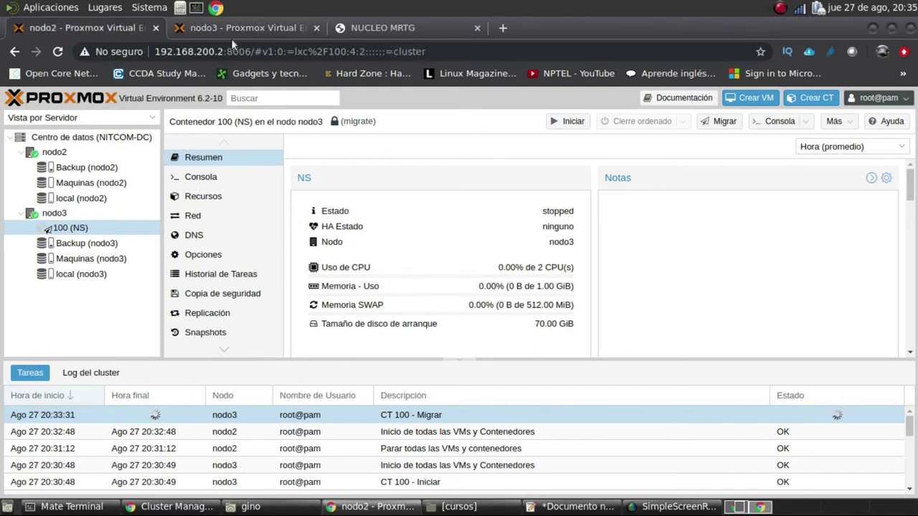
{"action": "left_click", "coordinate": [255, 27]}
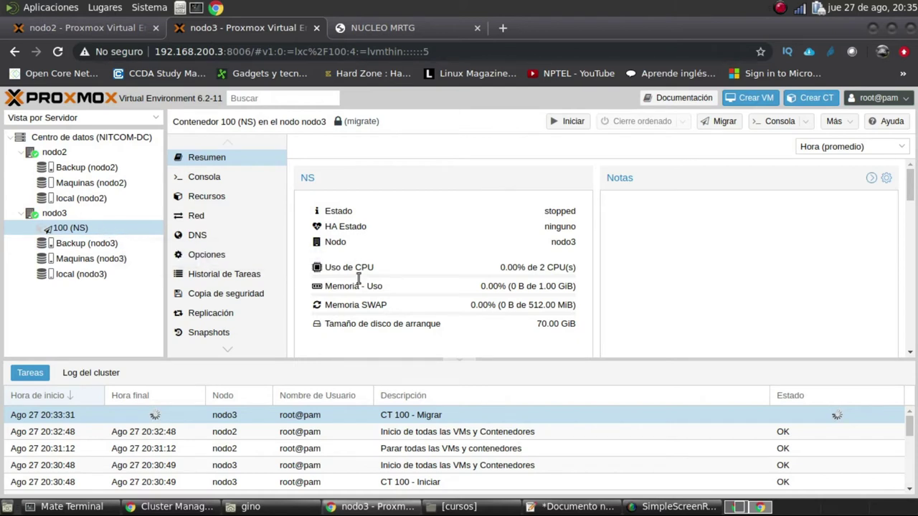
Inspect CT 100's HA Estado on nodo3, showing it stopped and locked for migration
{"action": "left_click_drag", "start_coordinate": [554, 226], "coordinate": [135, 222]}
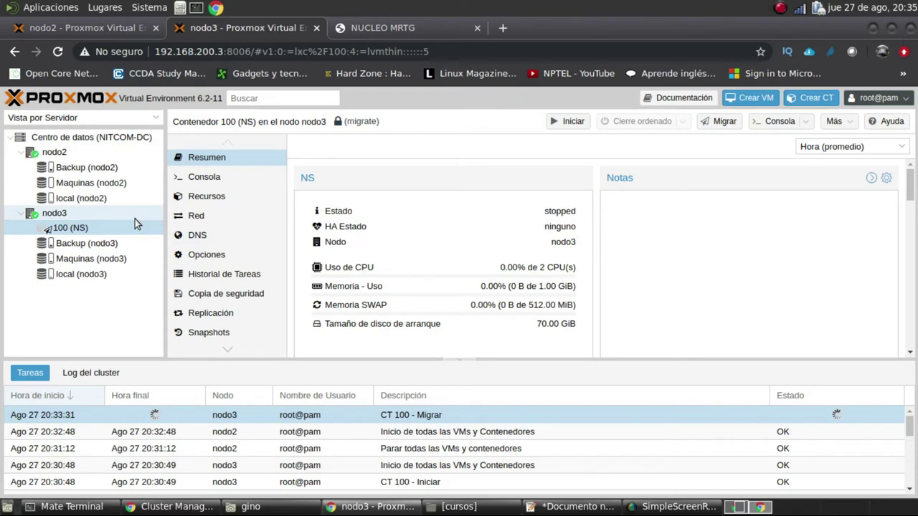
{"action": "mouse_move", "coordinate": [372, 228]}
{"action": "left_mouse_down"}
{"action": "mouse_move", "coordinate": [323, 227]}
{"action": "mouse_move", "coordinate": [373, 226]}
{"action": "left_mouse_up"}
{"action": "left_click", "coordinate": [328, 226]}
{"action": "left_click", "coordinate": [137, 228]}
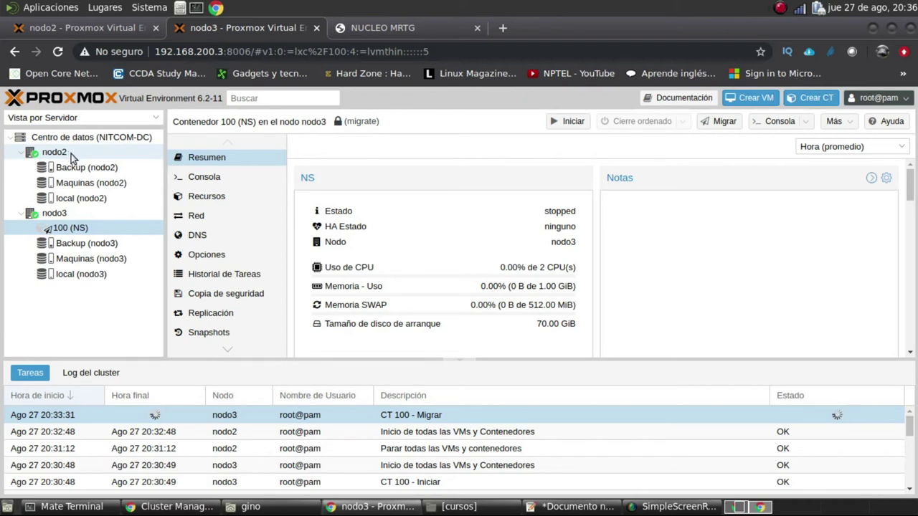
{"action": "double_click", "coordinate": [354, 417]}
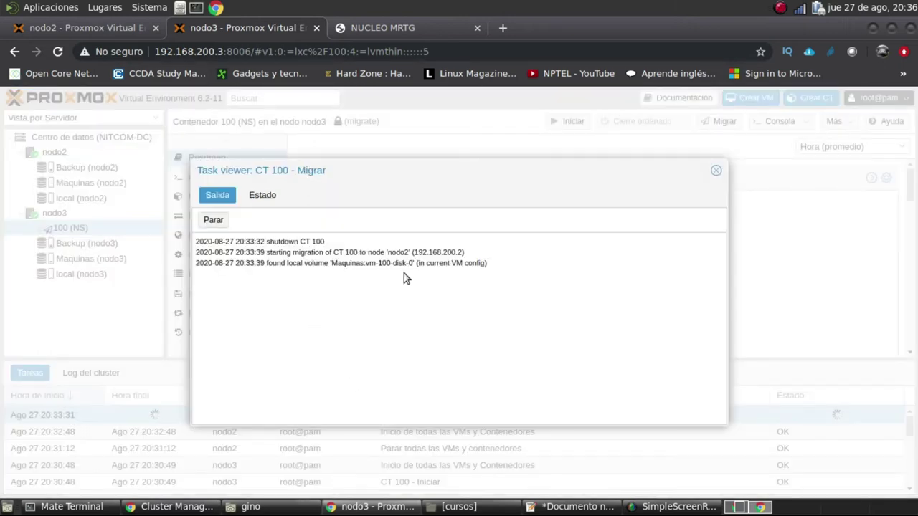
{"action": "left_click_drag", "start_coordinate": [488, 265], "coordinate": [321, 268]}
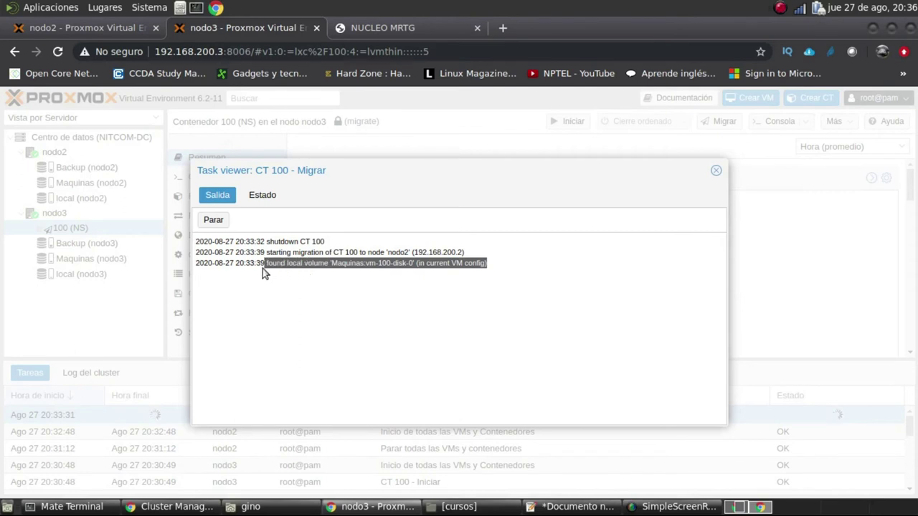
{"action": "left_click_drag", "start_coordinate": [262, 268], "coordinate": [197, 241]}
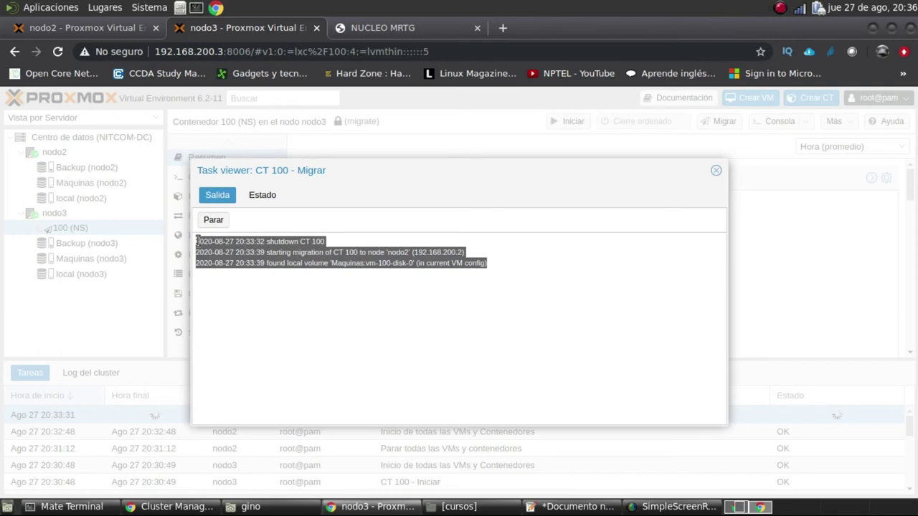
{"action": "left_click", "coordinate": [468, 294]}
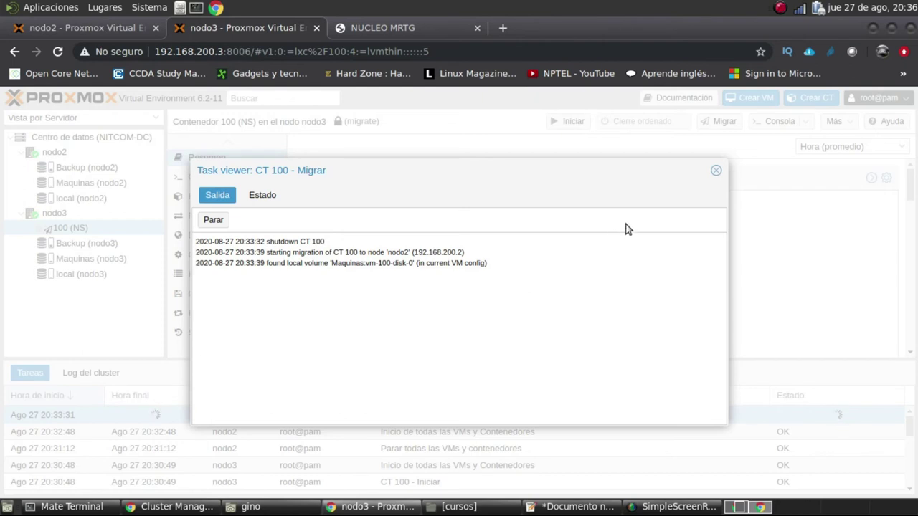
{"action": "left_click", "coordinate": [717, 172]}
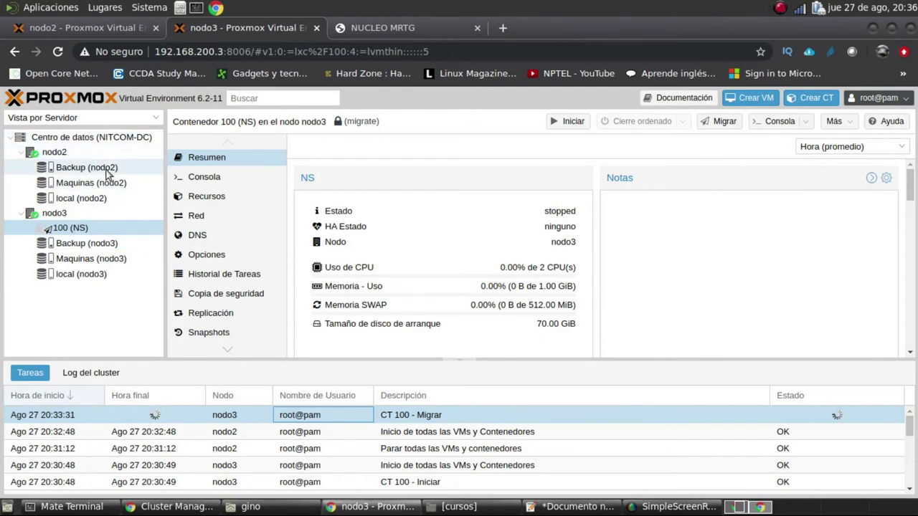
Check CT 100's 70G root disk on Maquinas, then view nodo2's Backup storage summary
{"action": "left_click", "coordinate": [218, 204]}
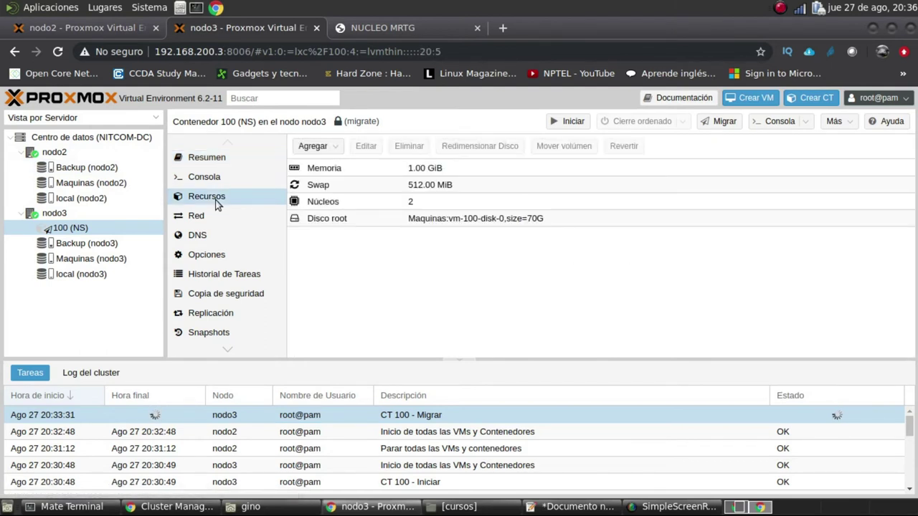
{"action": "left_click", "coordinate": [548, 222]}
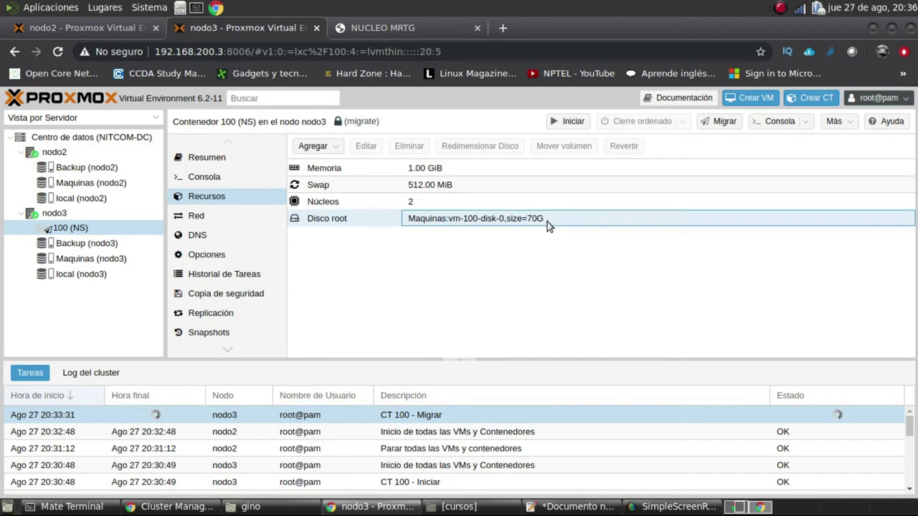
{"action": "left_click", "coordinate": [99, 174]}
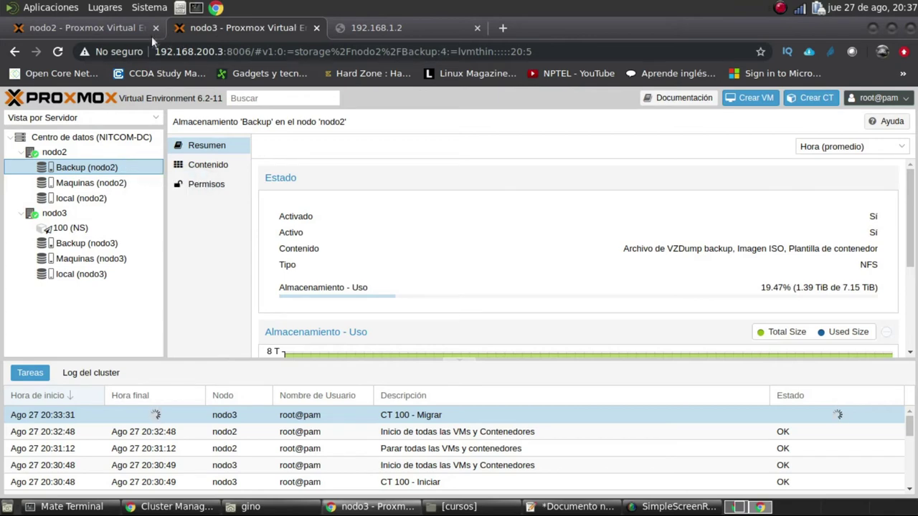
Check nodo2's Maquinas storage contents and summary until the migrated container 100 appears
{"action": "left_click", "coordinate": [127, 30]}
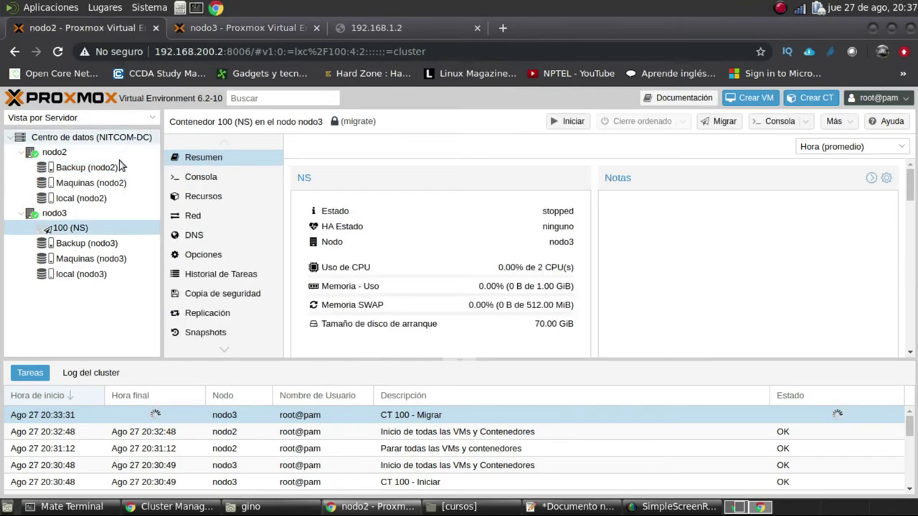
{"action": "left_click", "coordinate": [91, 185]}
{"action": "left_click", "coordinate": [209, 164]}
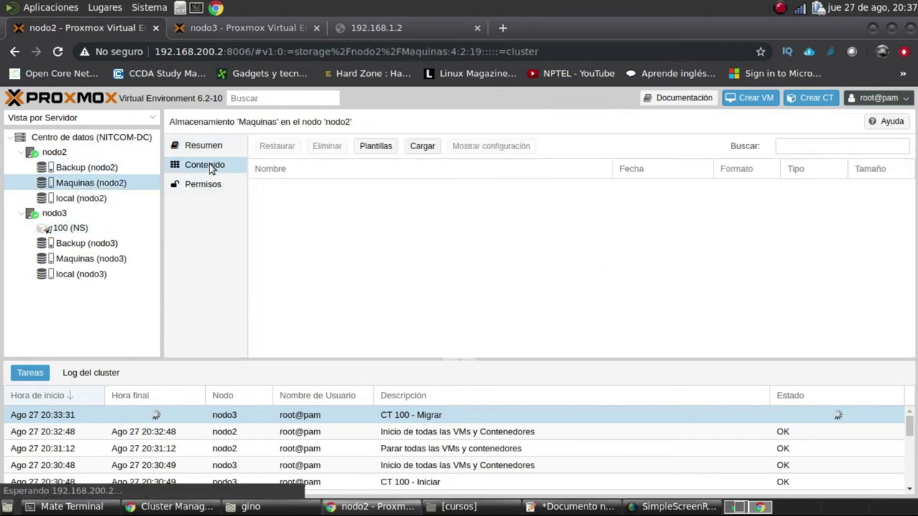
{"action": "left_click", "coordinate": [219, 167]}
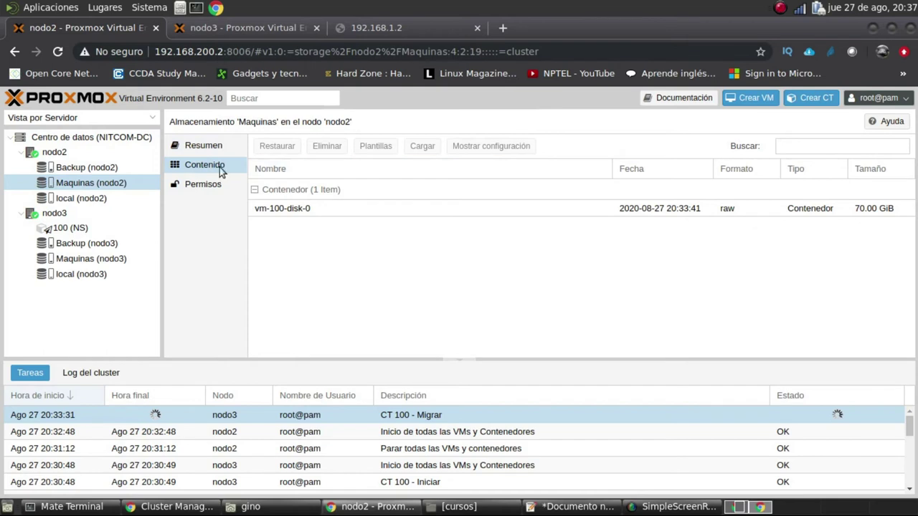
{"action": "left_click", "coordinate": [209, 148]}
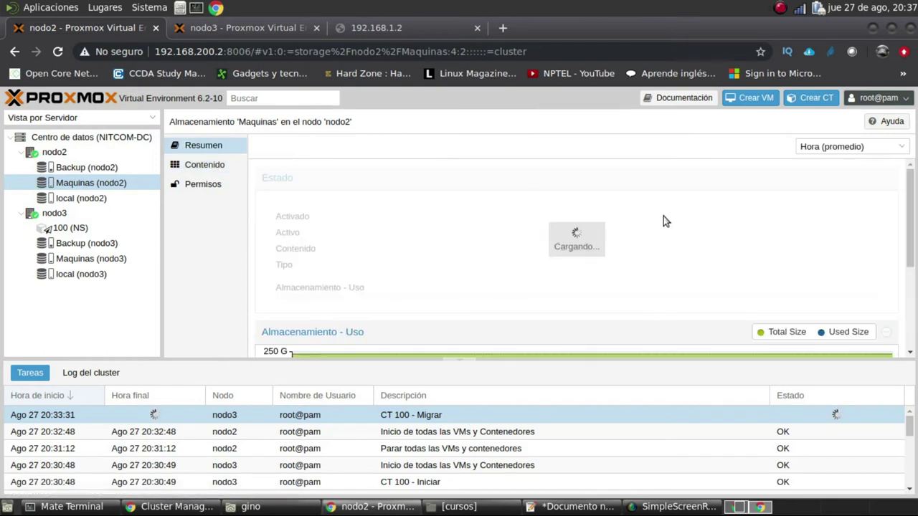
{"action": "scroll", "coordinate": [827, 238], "scroll_direction": "down", "scroll_amount": 5}
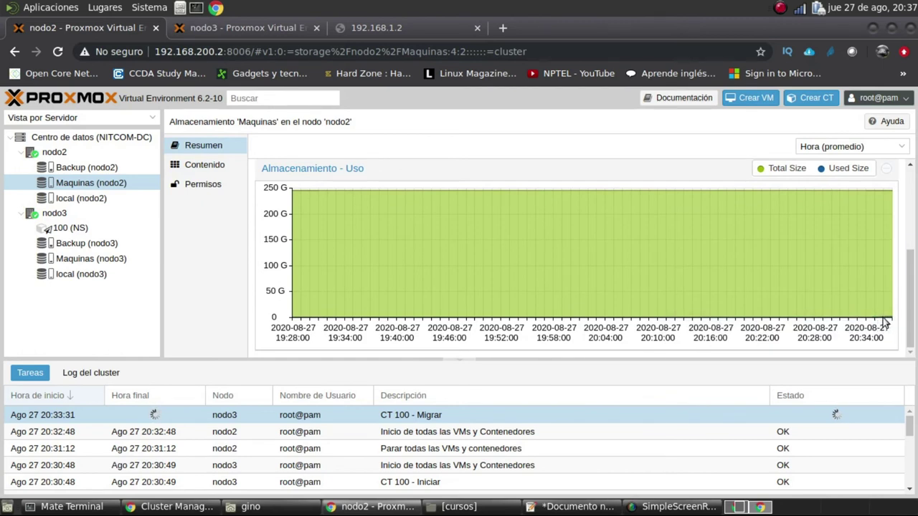
{"action": "mouse_move", "coordinate": [885, 318]}
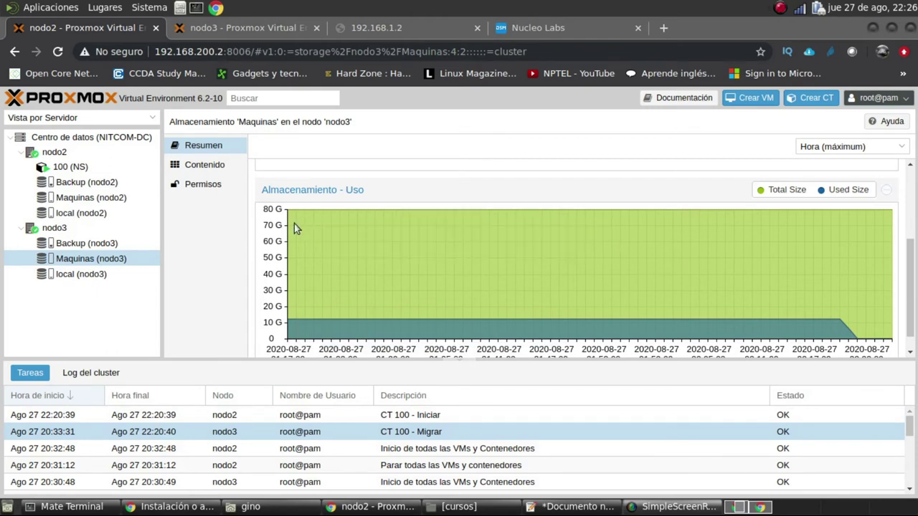
{"action": "left_click", "coordinate": [79, 167]}
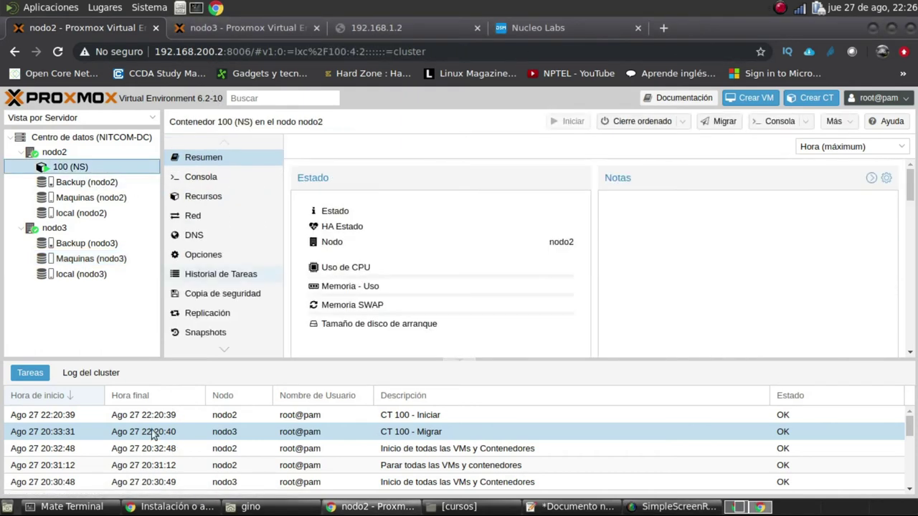
Stop the ping to 192.168.1.2 in the third terminal session and return to the browser
{"action": "left_click", "coordinate": [100, 507]}
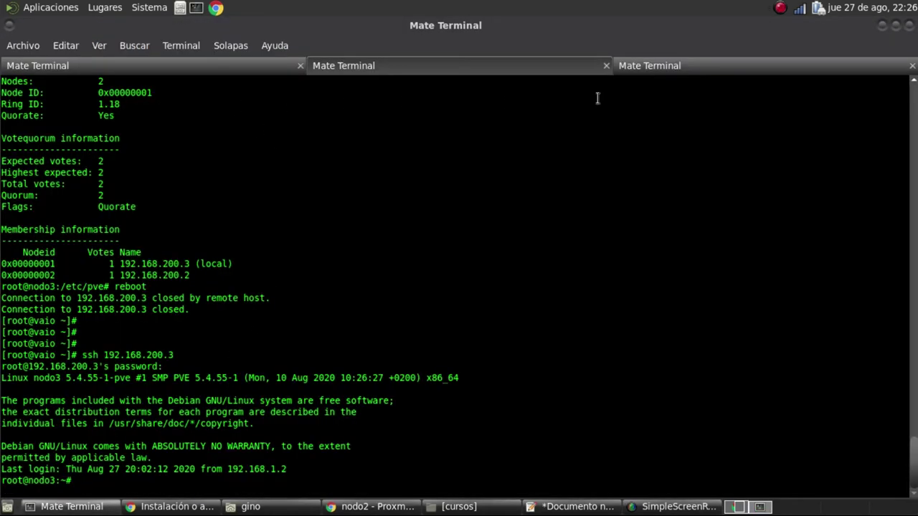
{"action": "left_click", "coordinate": [643, 66]}
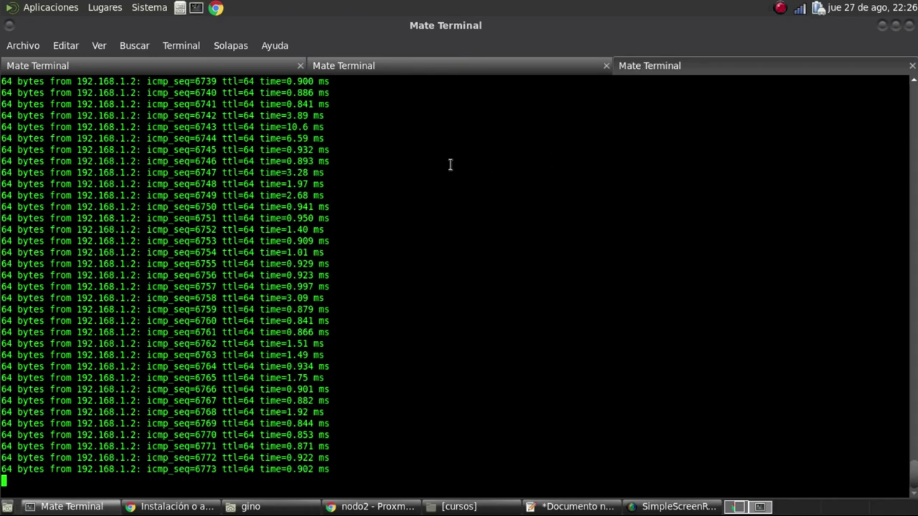
{"action": "key", "text": "ctrl+c"}
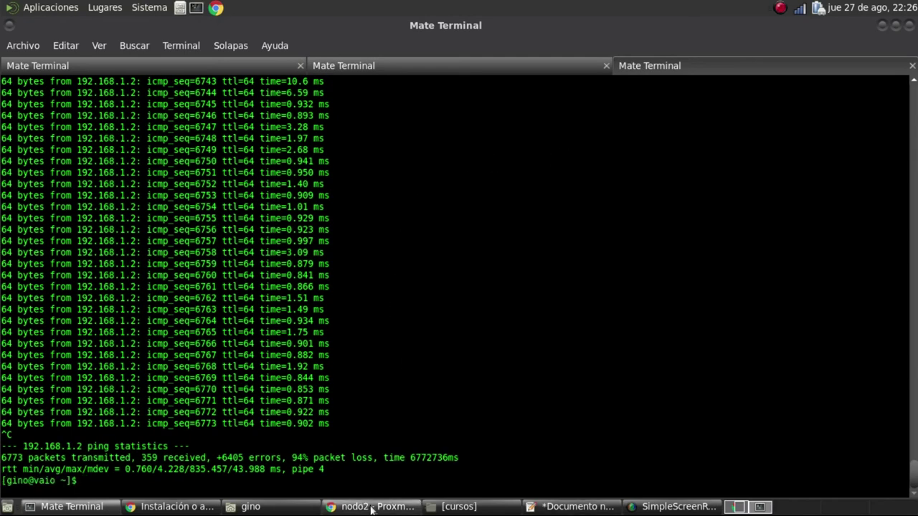
{"action": "left_click", "coordinate": [369, 507]}
Compare Maquinas usage on nodo3 and nodo2, ending at nodo2's 9.72 GiB of 228.23 GiB
{"action": "left_click", "coordinate": [103, 257]}
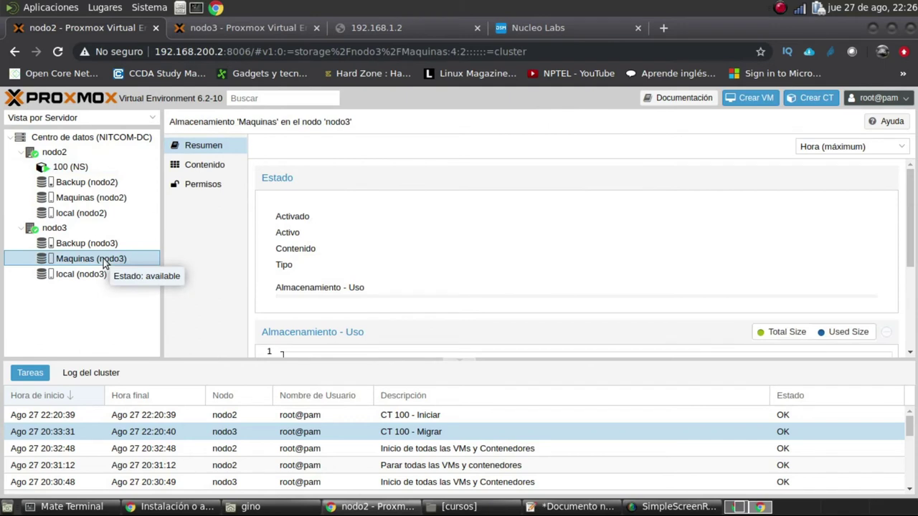
{"action": "scroll", "coordinate": [610, 241], "scroll_direction": "down", "scroll_amount": 2}
{"action": "scroll", "coordinate": [610, 242], "scroll_direction": "down", "scroll_amount": 3}
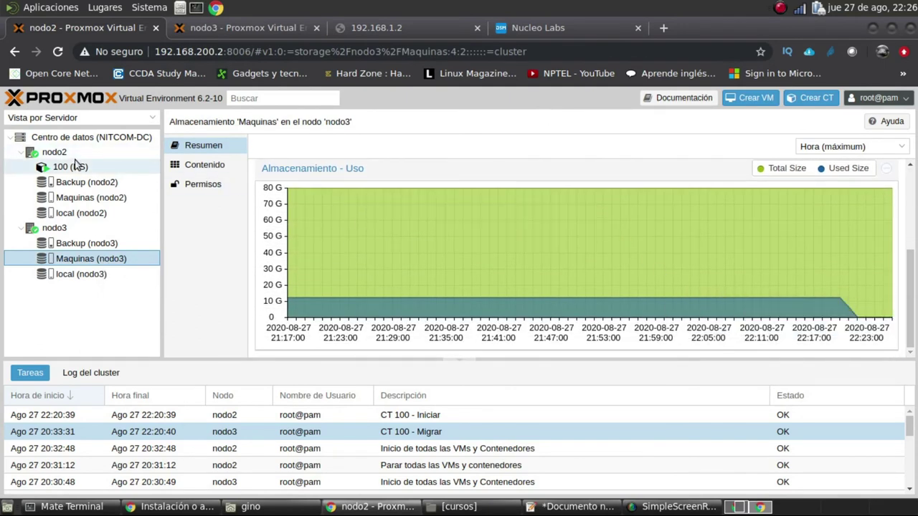
{"action": "left_click", "coordinate": [86, 198]}
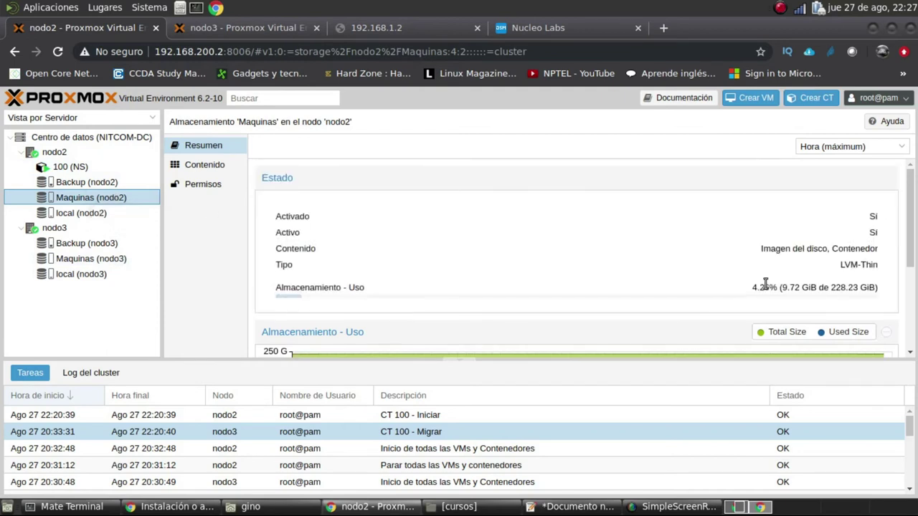
{"action": "scroll", "coordinate": [753, 294], "scroll_direction": "down", "scroll_amount": 5}
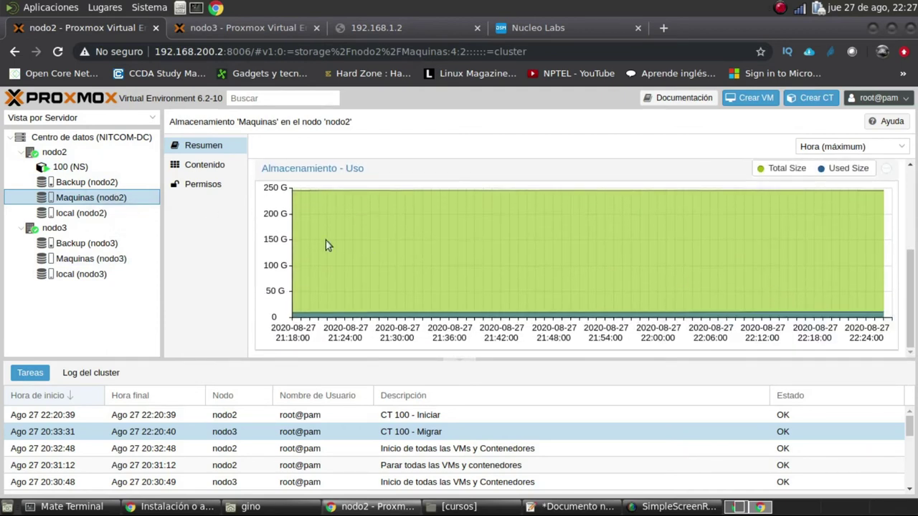
{"action": "left_click", "coordinate": [153, 262]}
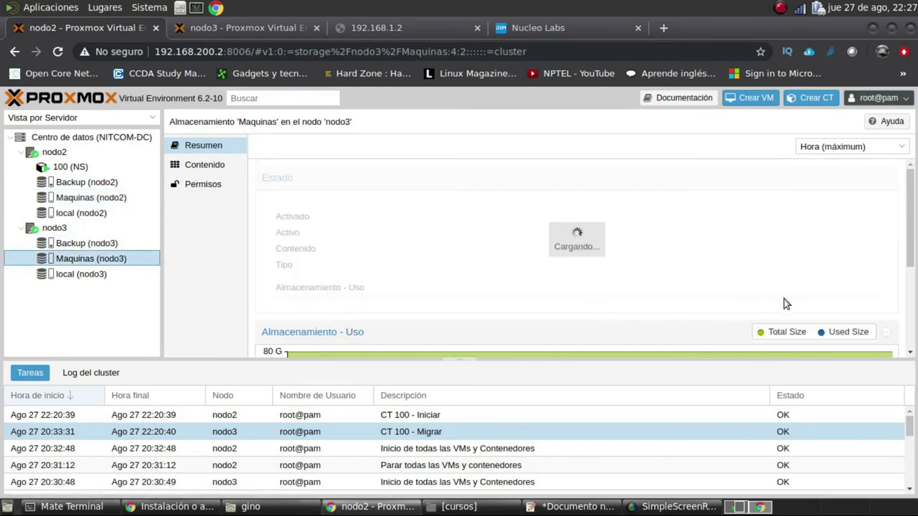
{"action": "scroll", "coordinate": [784, 298], "scroll_direction": "down", "scroll_amount": 5}
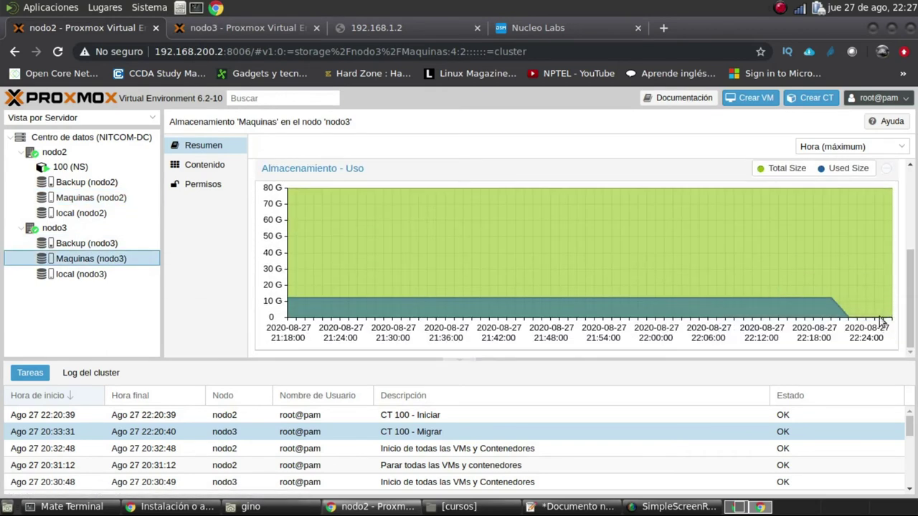
{"action": "left_click", "coordinate": [122, 200]}
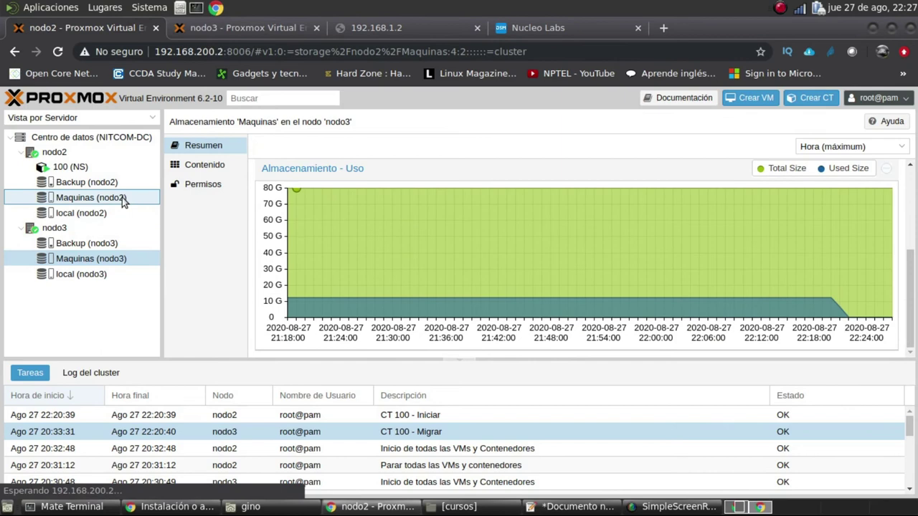
{"action": "left_click", "coordinate": [80, 170]}
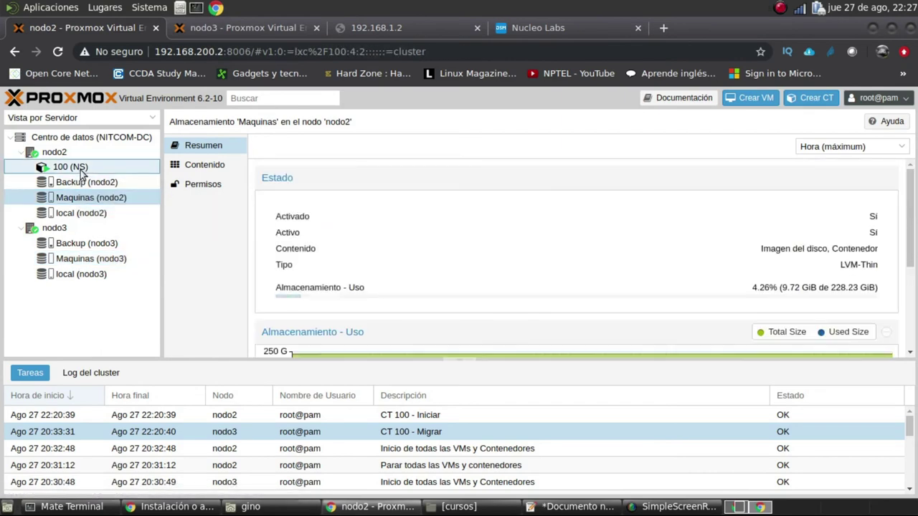
Review container 100's network settings in its Red tab
{"action": "right_click", "coordinate": [81, 173]}
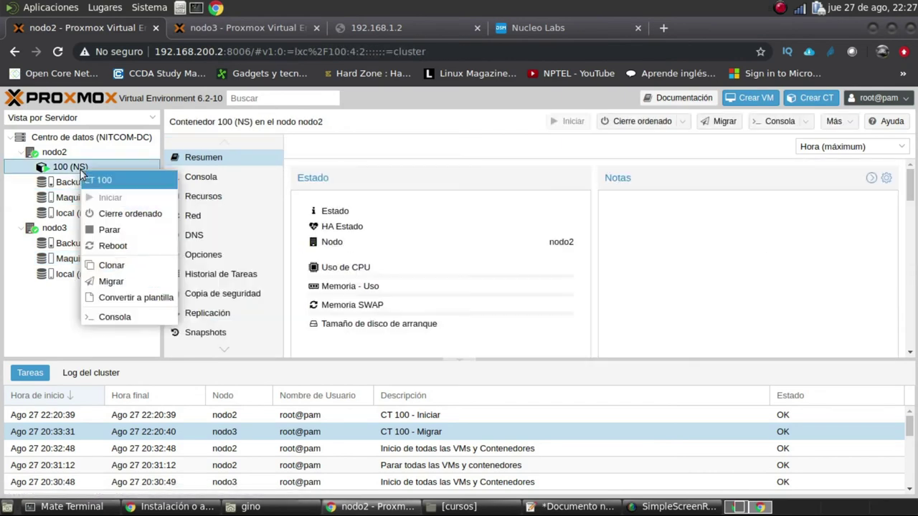
{"action": "left_click", "coordinate": [238, 219]}
{"action": "scroll", "coordinate": [280, 234], "scroll_direction": "down", "scroll_amount": 1}
{"action": "scroll", "coordinate": [276, 252], "scroll_direction": "down", "scroll_amount": 2}
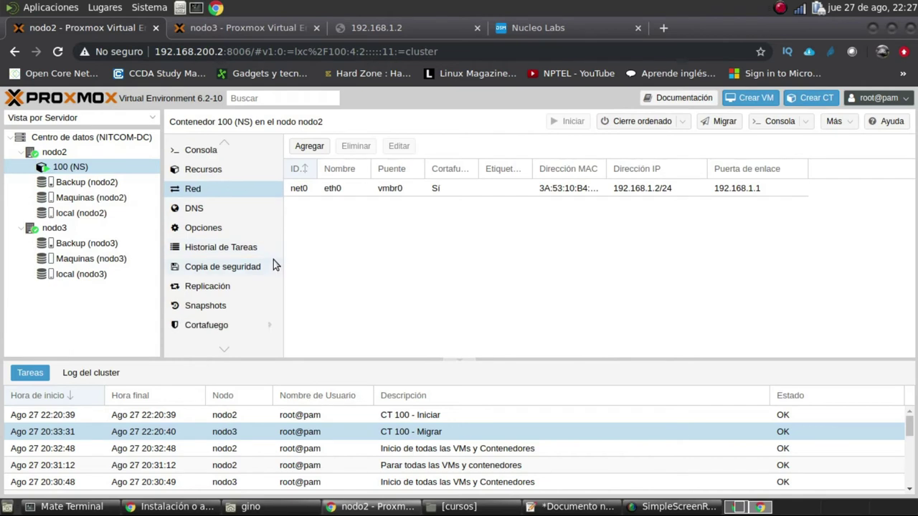
{"action": "scroll", "coordinate": [265, 260], "scroll_direction": "up", "scroll_amount": 3}
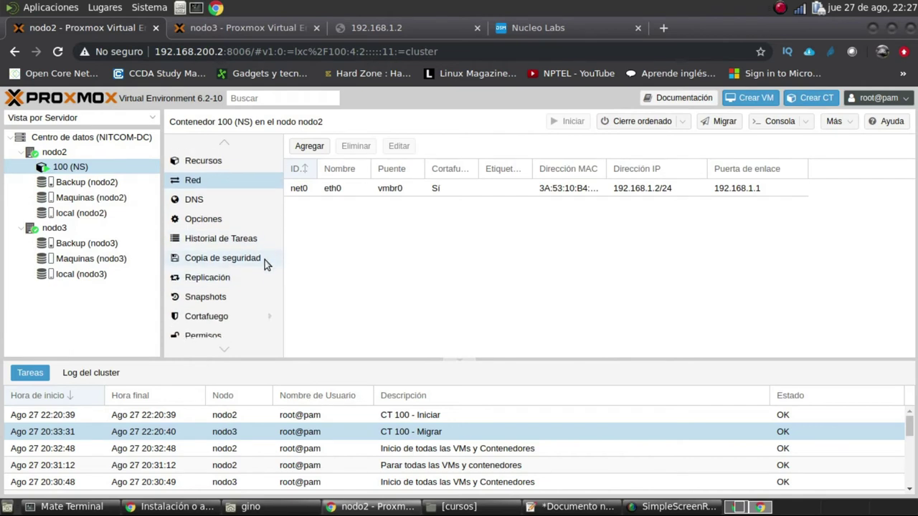
Open the NITCOM-DC HA page, showing quorum OK and no HA resources
{"action": "left_click", "coordinate": [86, 137]}
{"action": "scroll", "coordinate": [240, 248], "scroll_direction": "down", "scroll_amount": 5}
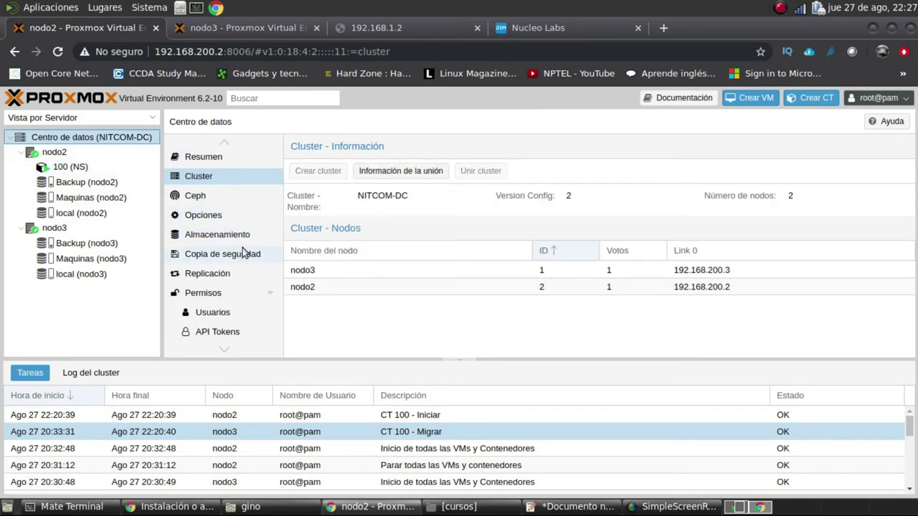
{"action": "scroll", "coordinate": [247, 248], "scroll_direction": "down", "scroll_amount": 1}
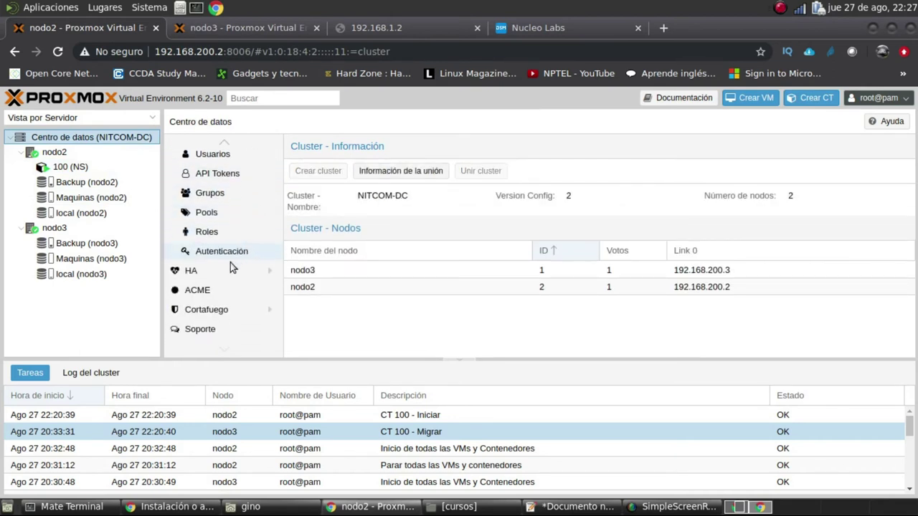
{"action": "left_click", "coordinate": [200, 269]}
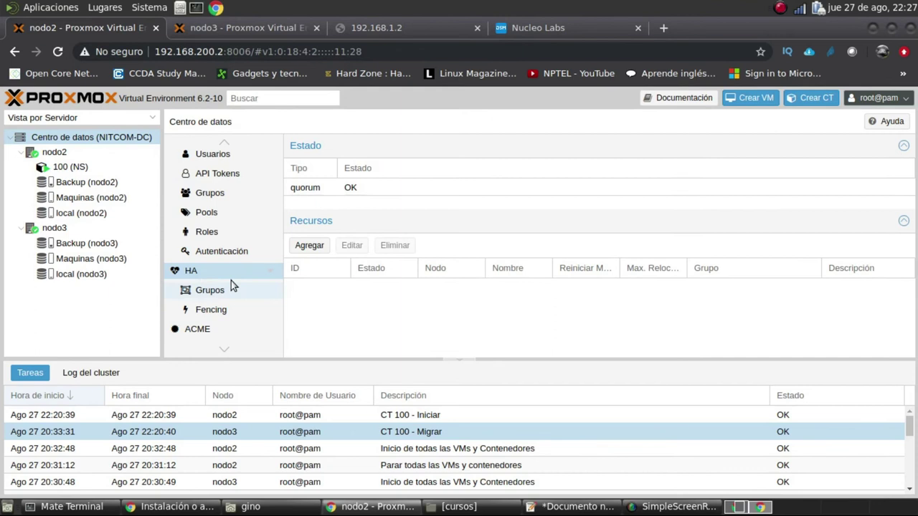
Add container 100 (NS) as an HA resource with requested state started
{"action": "left_click", "coordinate": [320, 254]}
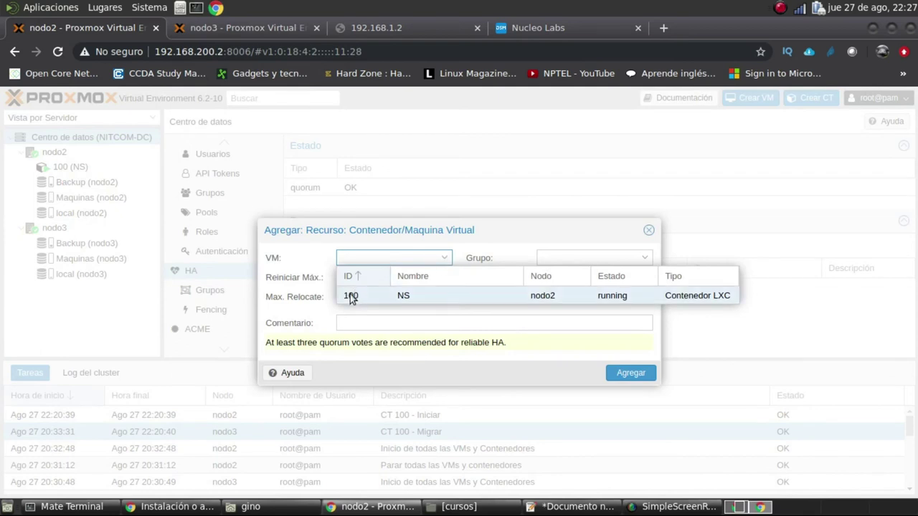
{"action": "left_click", "coordinate": [351, 295]}
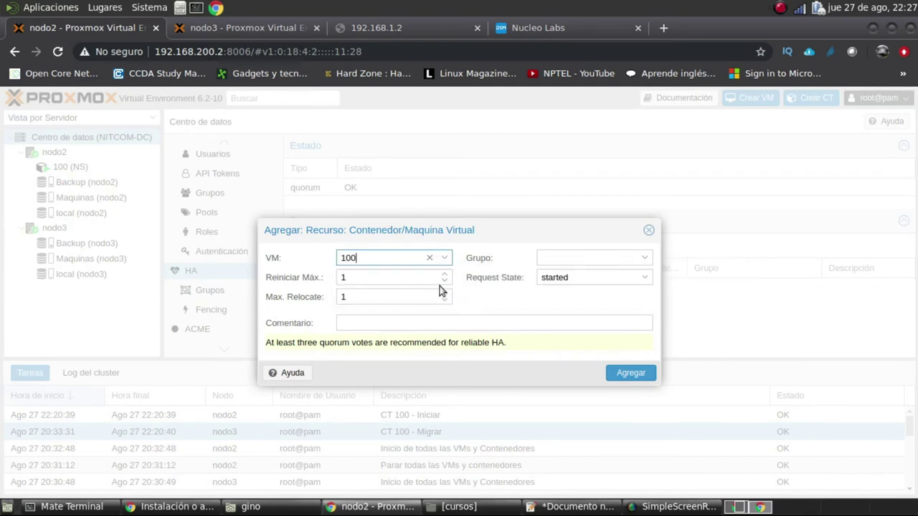
{"action": "left_click", "coordinate": [628, 376]}
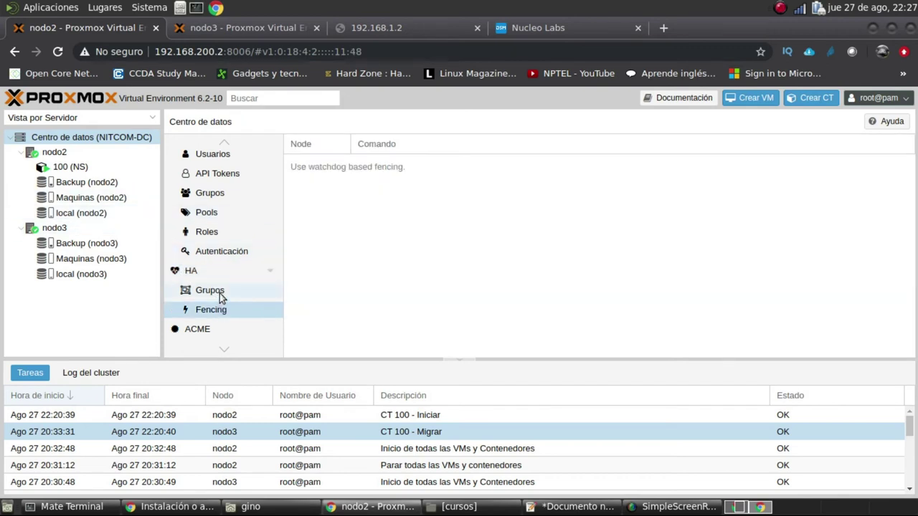
Start a new HA group with nodo2 and nodo3 ticked, then close it without creating
{"action": "left_click", "coordinate": [220, 292]}
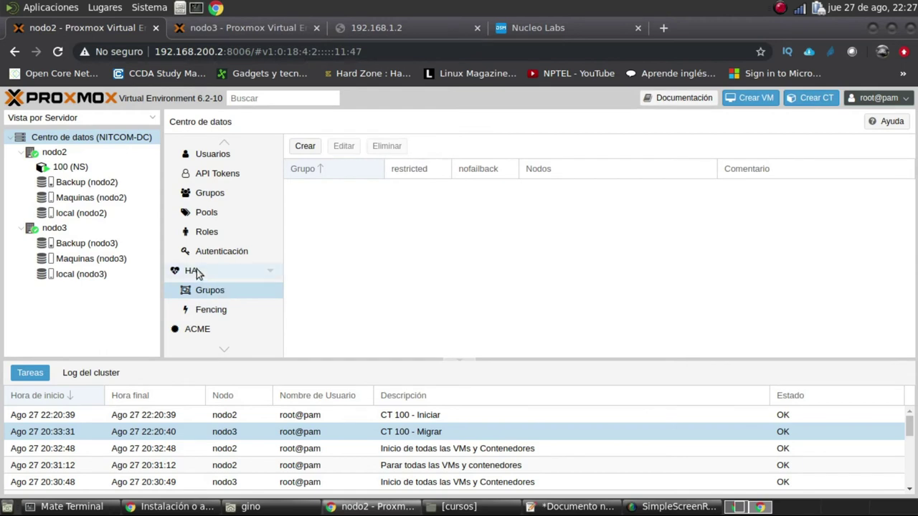
{"action": "left_click", "coordinate": [311, 147]}
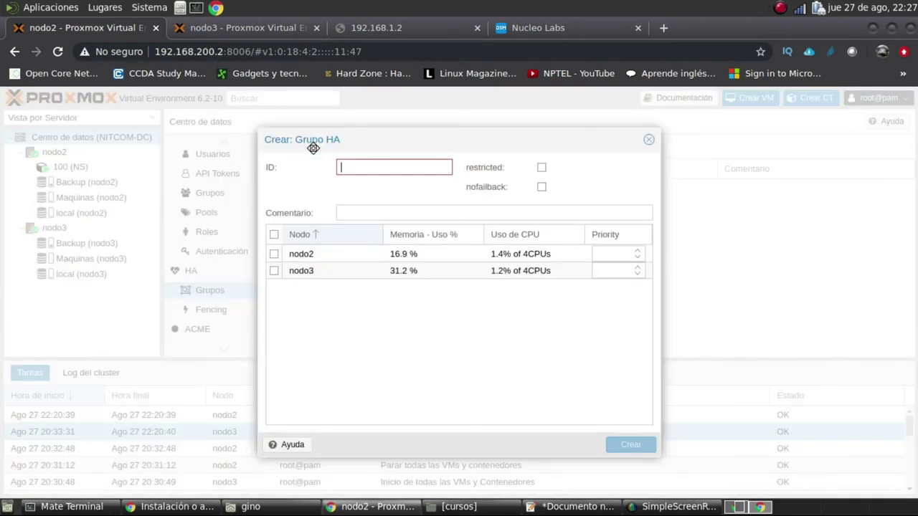
{"action": "left_click", "coordinate": [274, 236]}
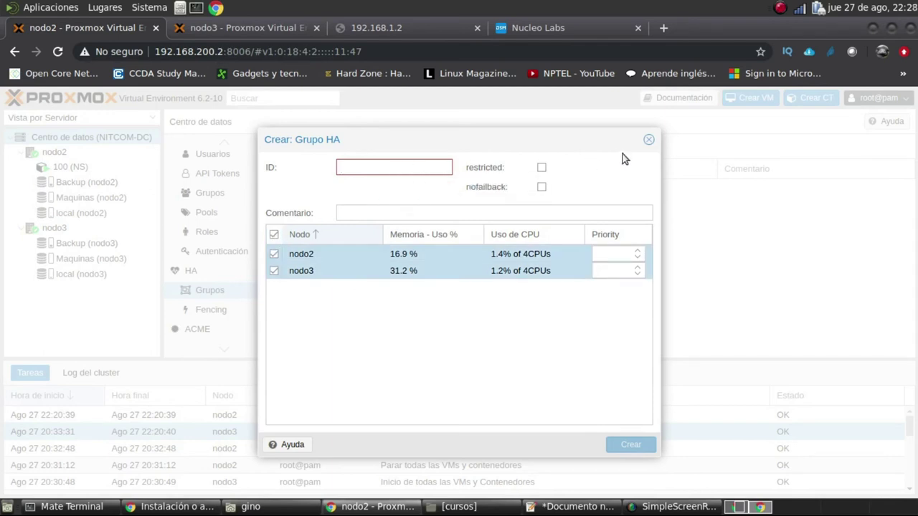
{"action": "left_click", "coordinate": [648, 140]}
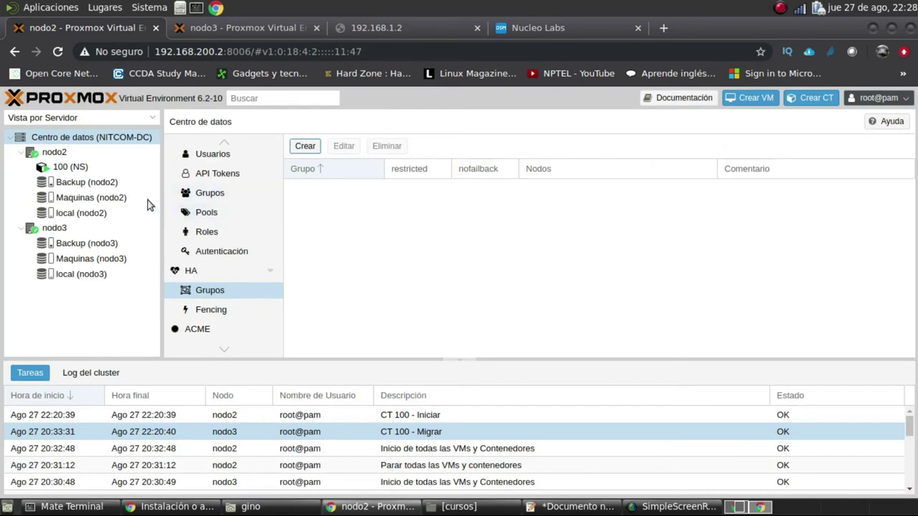
Select container 100 (NS) and bring up its actions menu, then dismiss it
{"action": "left_click", "coordinate": [84, 170]}
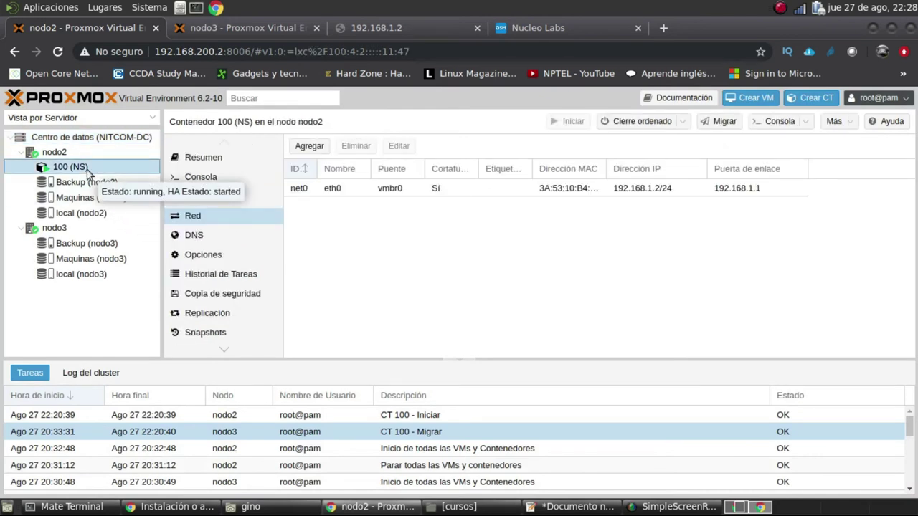
{"action": "right_click", "coordinate": [88, 172]}
{"action": "left_click", "coordinate": [369, 262]}
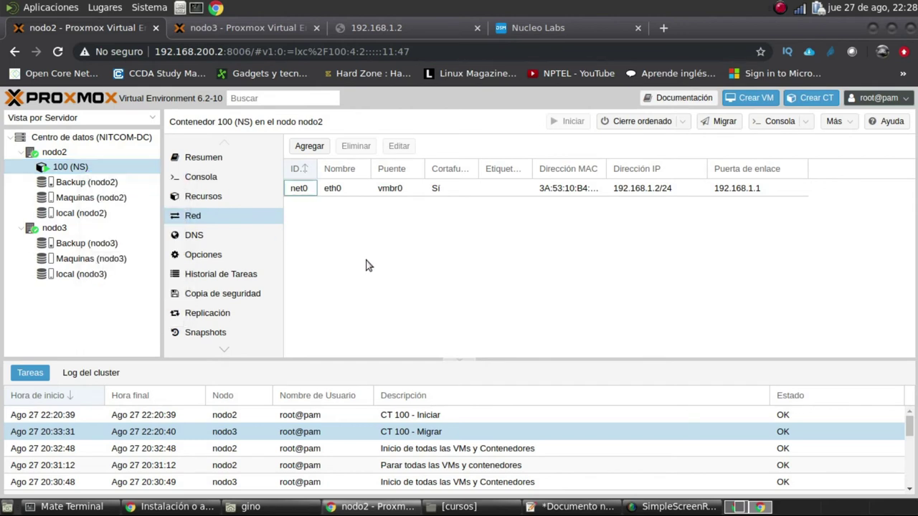
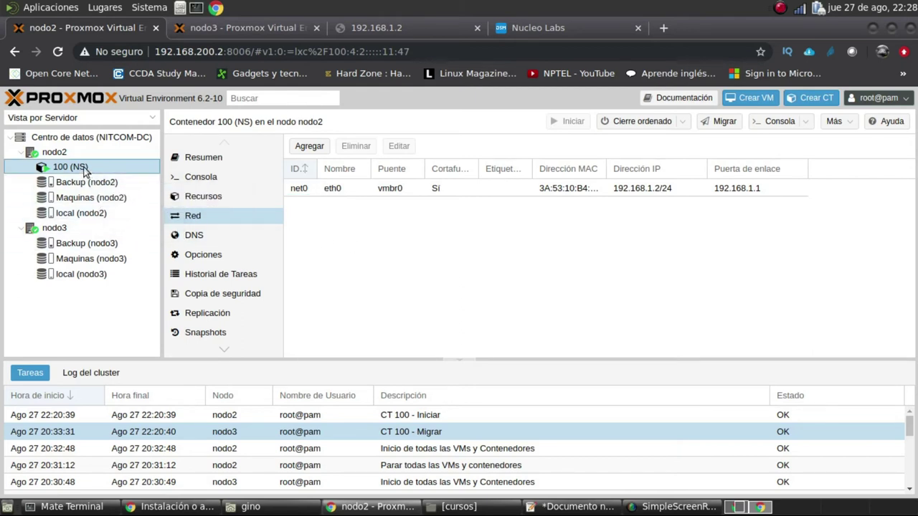
Check the HA state line in container 100's summary
{"action": "left_click", "coordinate": [223, 157]}
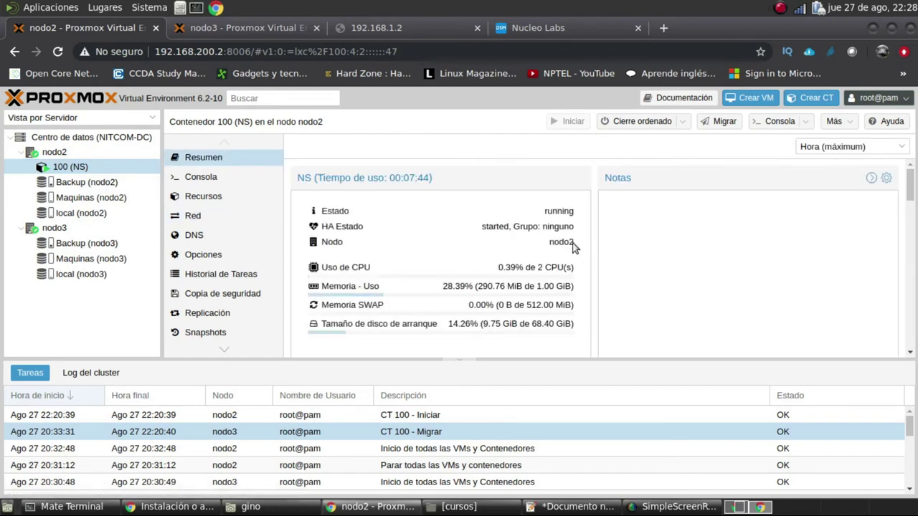
{"action": "left_click_drag", "start_coordinate": [575, 230], "coordinate": [529, 230]}
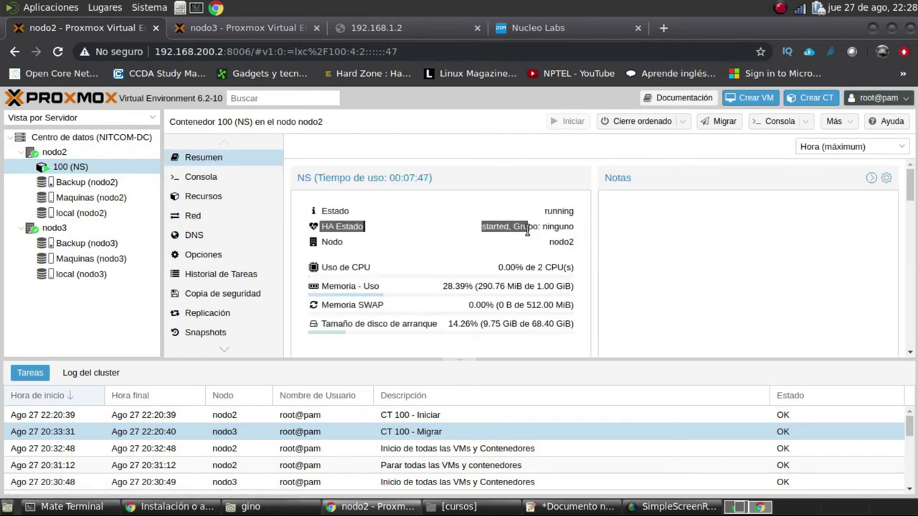
{"action": "left_click", "coordinate": [576, 228]}
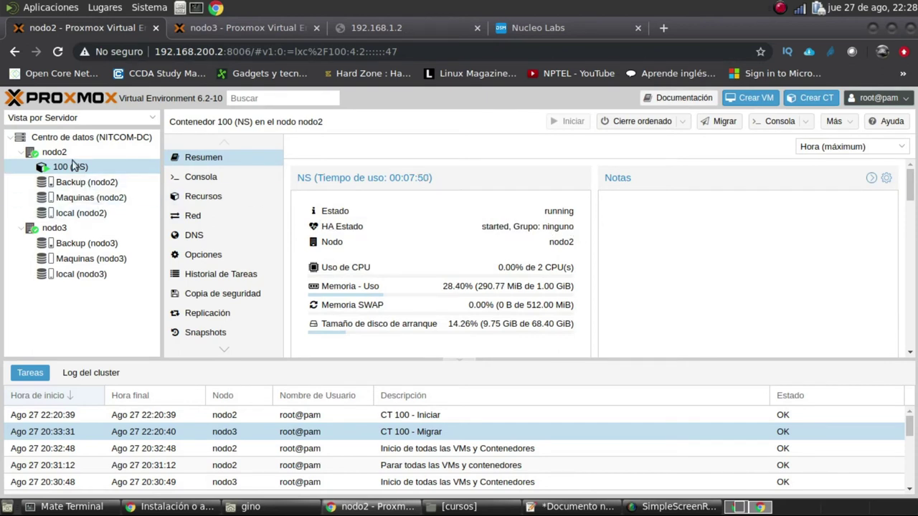
Start creating a new HA group from the datacenter's HA Grupos view
{"action": "left_click", "coordinate": [57, 137]}
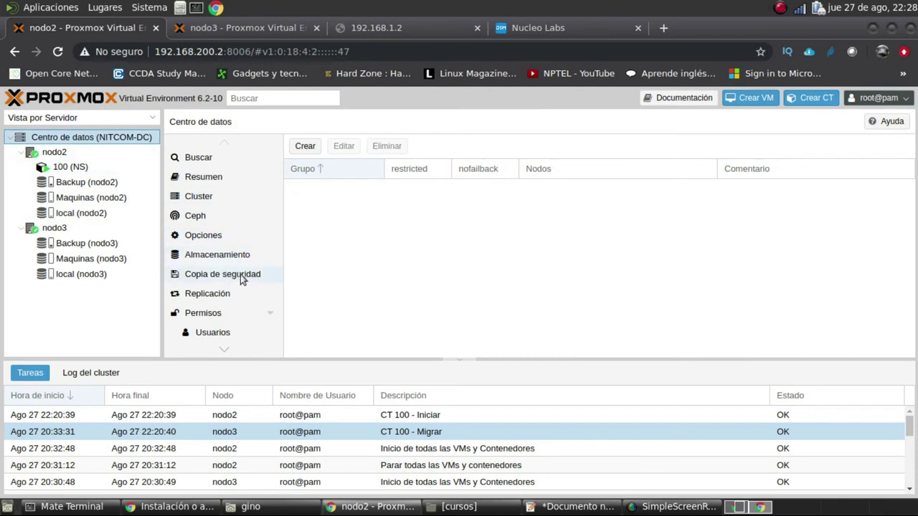
{"action": "scroll", "coordinate": [240, 275], "scroll_direction": "down", "scroll_amount": 2}
{"action": "scroll", "coordinate": [242, 275], "scroll_direction": "up", "scroll_amount": 1}
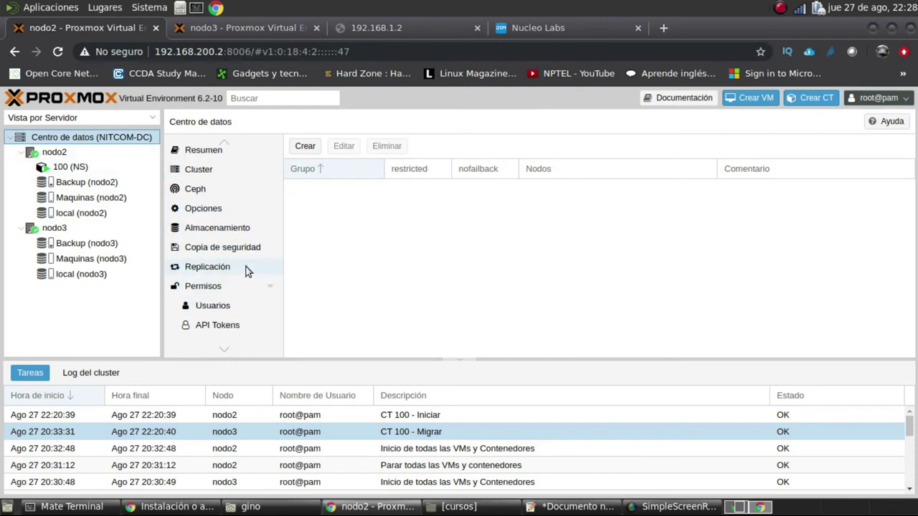
{"action": "scroll", "coordinate": [249, 269], "scroll_direction": "down", "scroll_amount": 3}
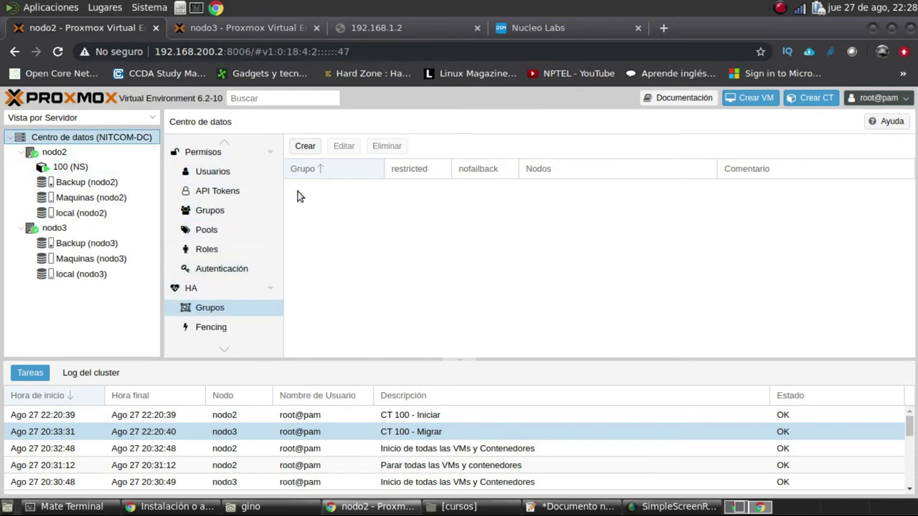
{"action": "left_click", "coordinate": [302, 148]}
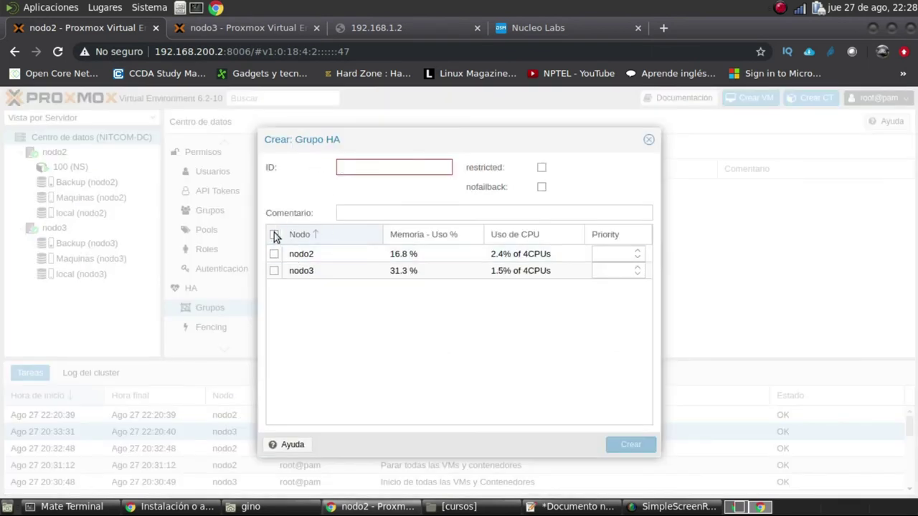
Create HA group NS with nodo2 and nodo3, restricted, nofailback, and nodo2 at priority 1
{"action": "left_click", "coordinate": [274, 235]}
{"action": "left_click", "coordinate": [354, 167]}
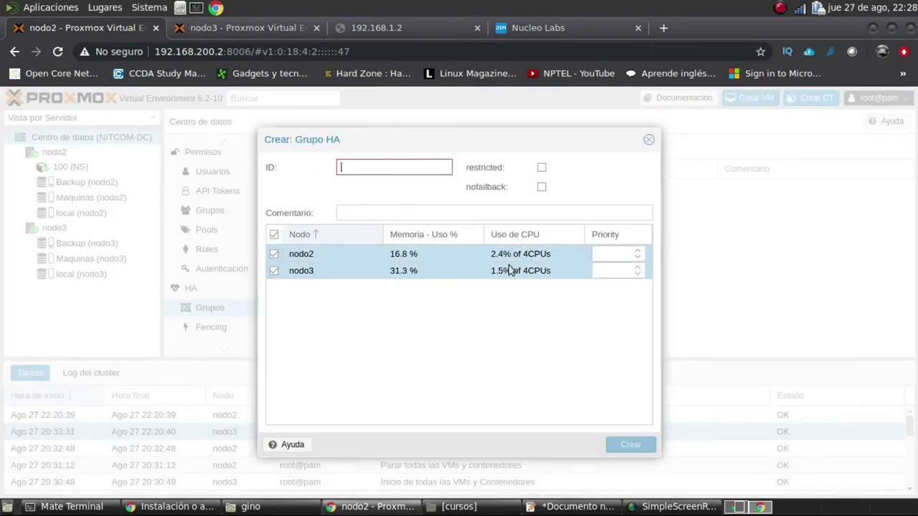
{"action": "type", "text": "NS"}
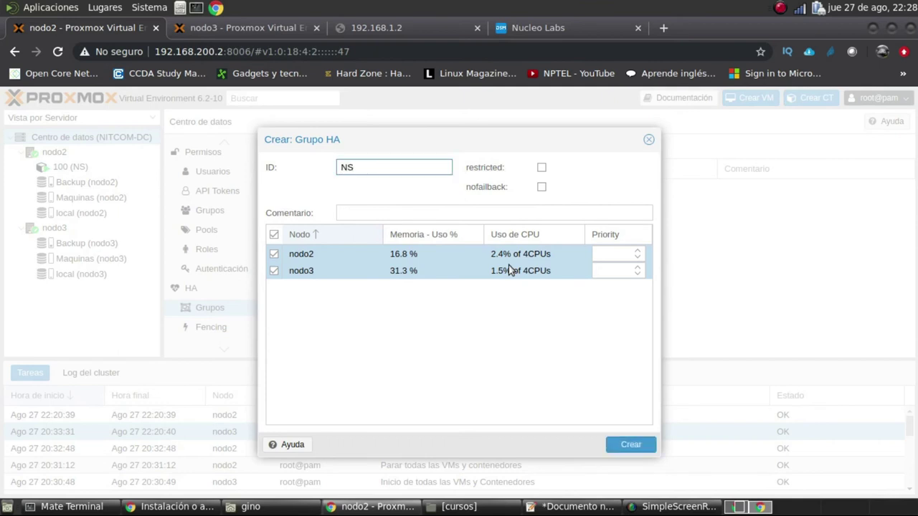
{"action": "left_click", "coordinate": [541, 169]}
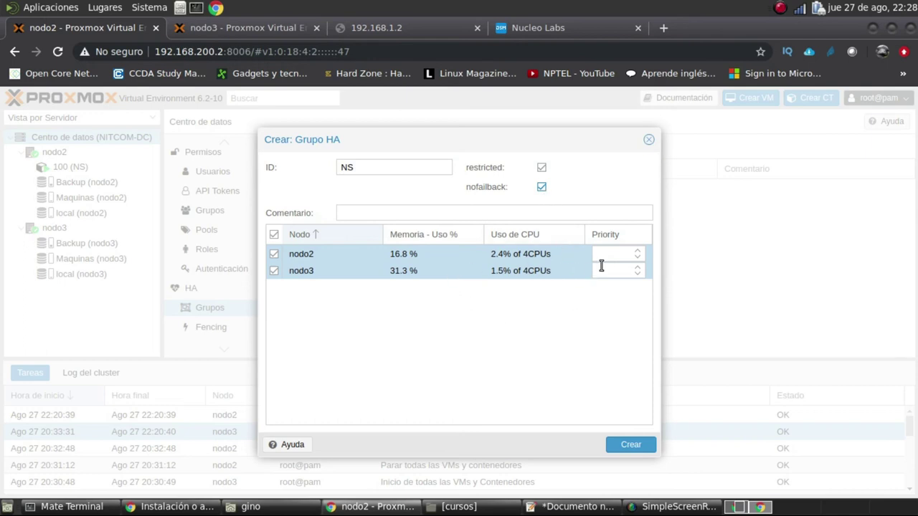
{"action": "left_click", "coordinate": [637, 258]}
{"action": "left_click", "coordinate": [636, 271]}
{"action": "left_click", "coordinate": [638, 252]}
{"action": "left_click", "coordinate": [630, 445]}
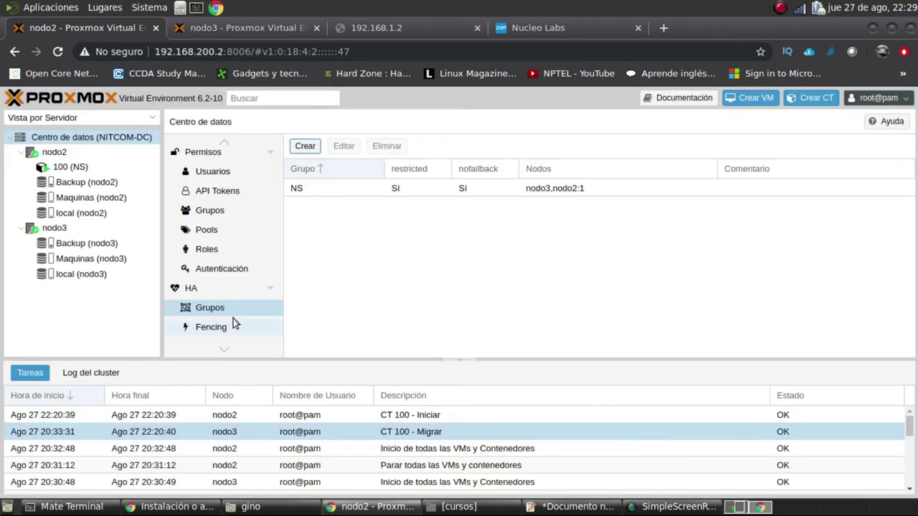
Edit HA resource ct:100 to use group NS with the comment 'Prueba'
{"action": "left_click", "coordinate": [191, 289]}
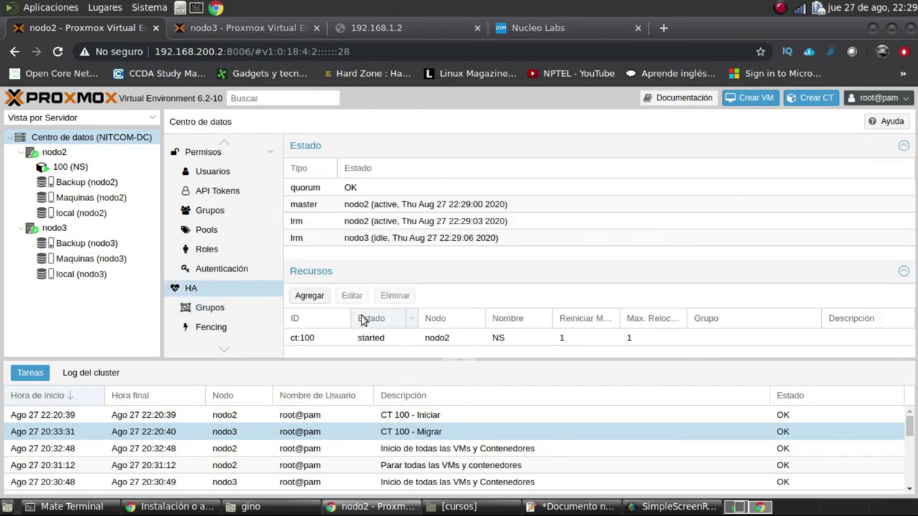
{"action": "left_click", "coordinate": [341, 338]}
{"action": "left_click", "coordinate": [353, 296]}
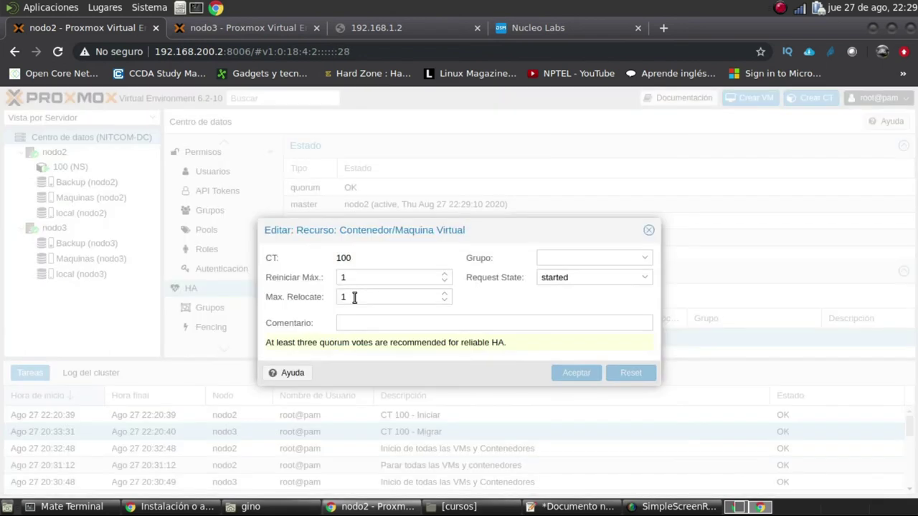
{"action": "left_click", "coordinate": [621, 259]}
{"action": "left_click", "coordinate": [575, 295]}
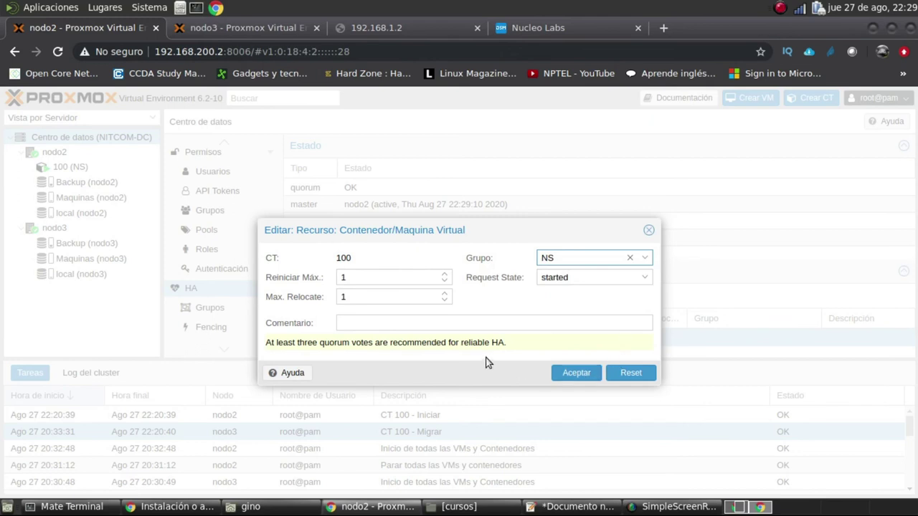
{"action": "left_click", "coordinate": [482, 326]}
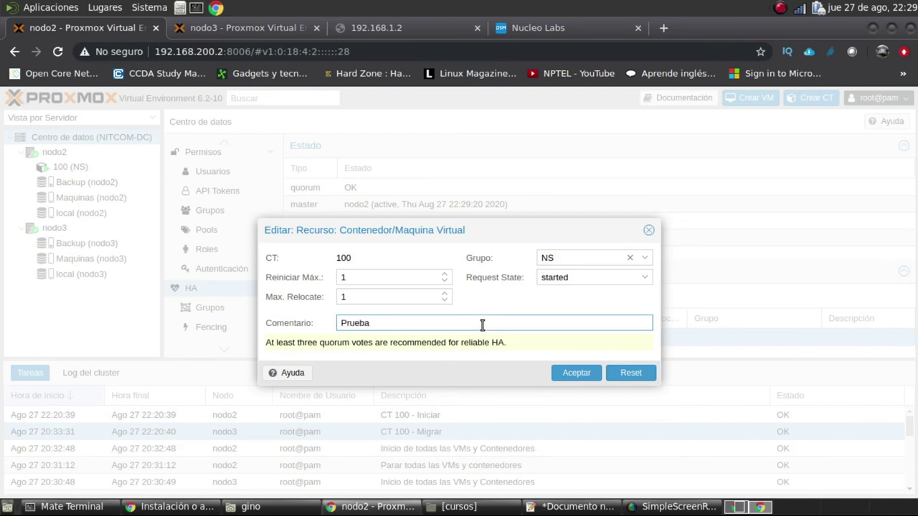
{"action": "left_click", "coordinate": [569, 378]}
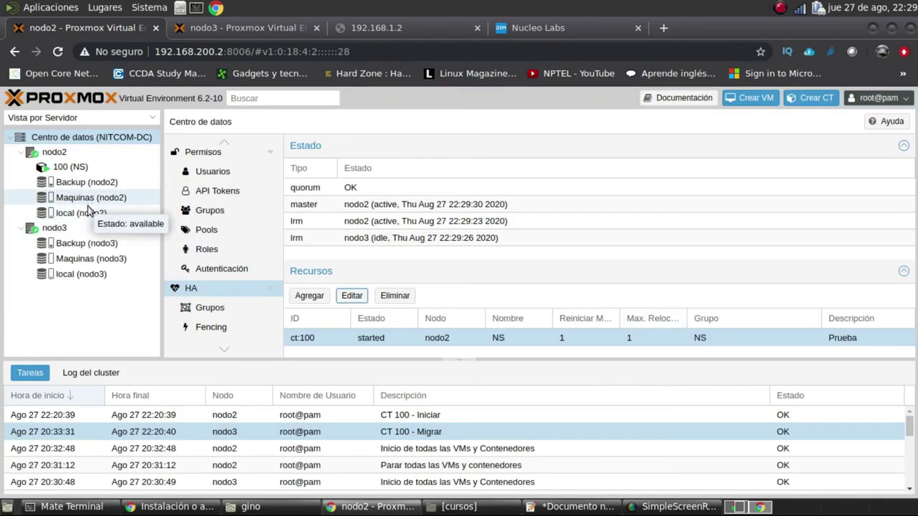
Compare the Maquinas storage summaries on nodo3 and nodo2
{"action": "left_click", "coordinate": [91, 258]}
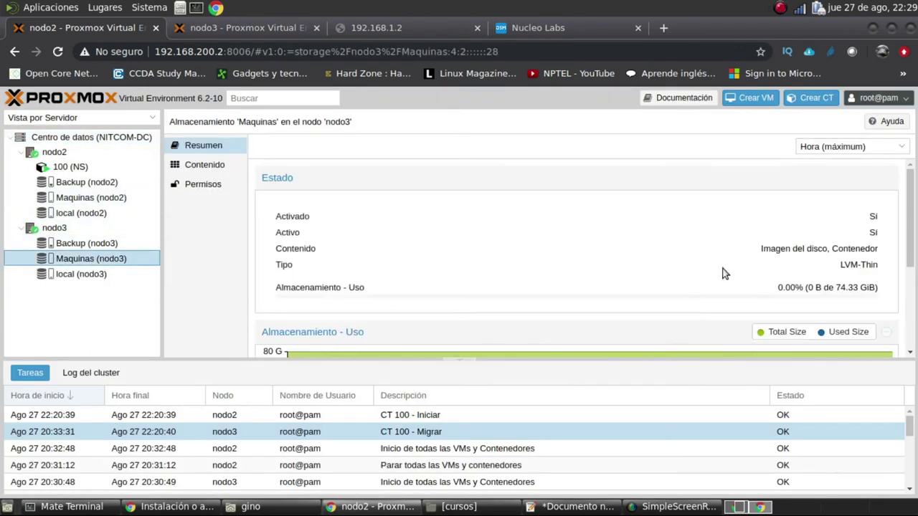
{"action": "scroll", "coordinate": [735, 276], "scroll_direction": "down", "scroll_amount": 3}
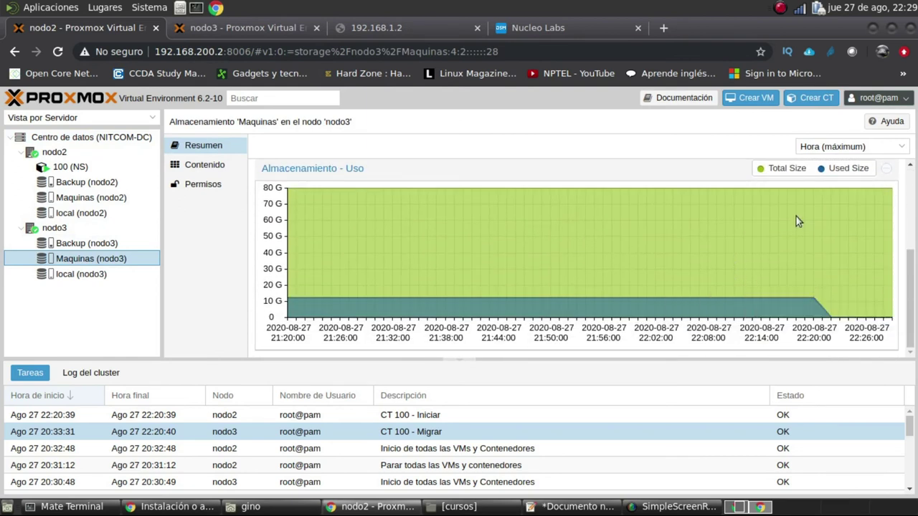
{"action": "mouse_move", "coordinate": [877, 319]}
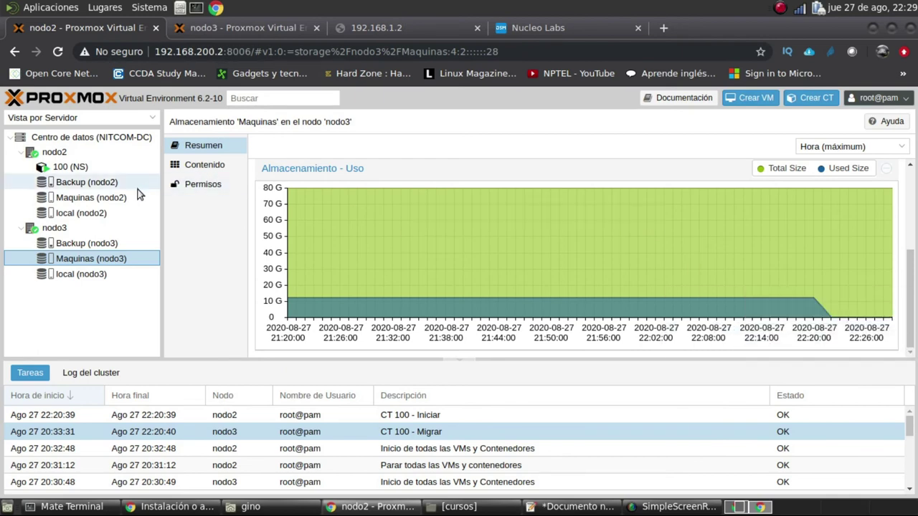
{"action": "left_click", "coordinate": [114, 198]}
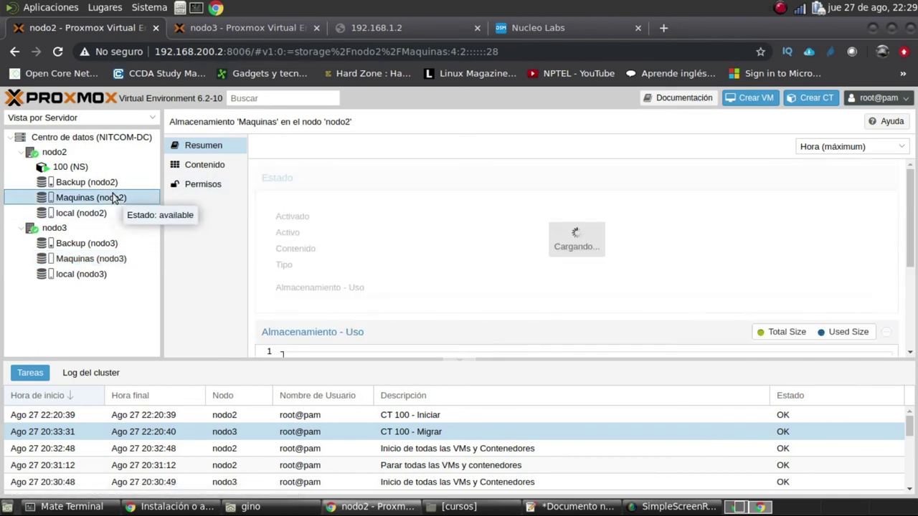
{"action": "left_click", "coordinate": [109, 259]}
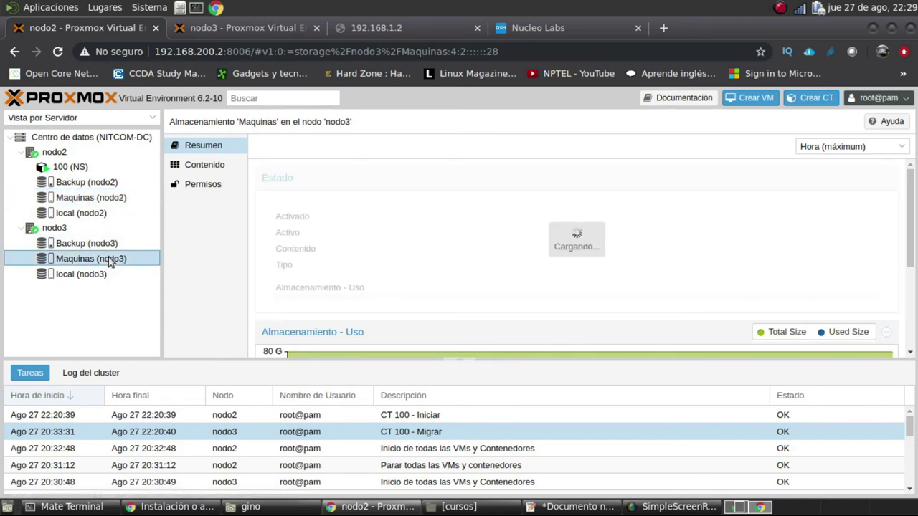
{"action": "scroll", "coordinate": [802, 247], "scroll_direction": "down", "scroll_amount": 1}
{"action": "scroll", "coordinate": [802, 246], "scroll_direction": "down", "scroll_amount": 3}
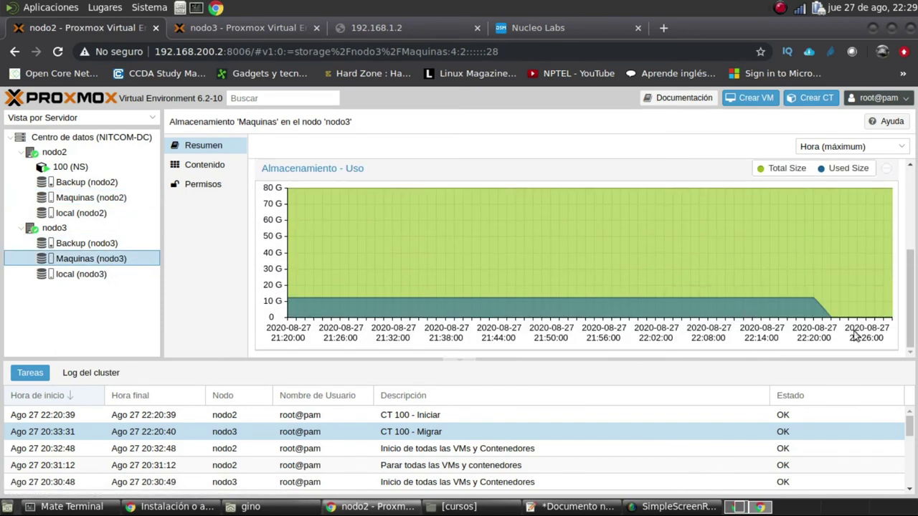
{"action": "left_click", "coordinate": [118, 199]}
{"action": "scroll", "coordinate": [796, 232], "scroll_direction": "down", "scroll_amount": 3}
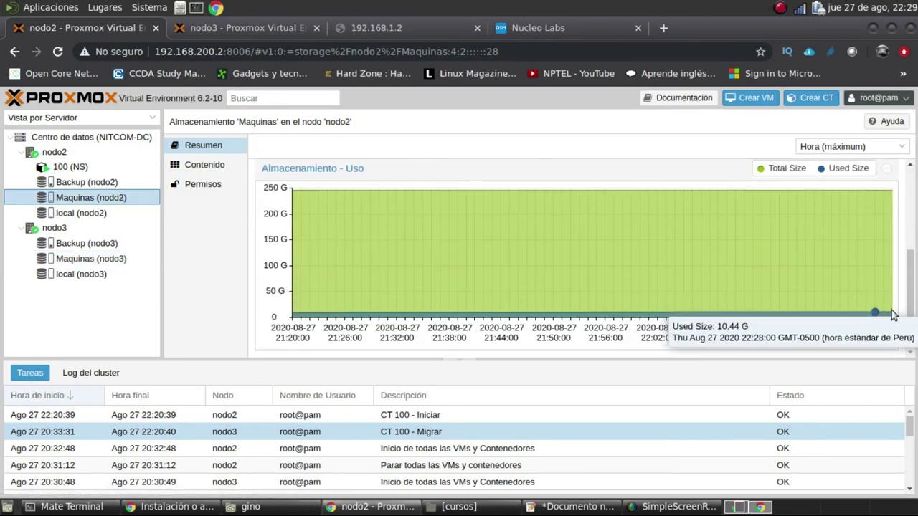
{"action": "left_click", "coordinate": [84, 260]}
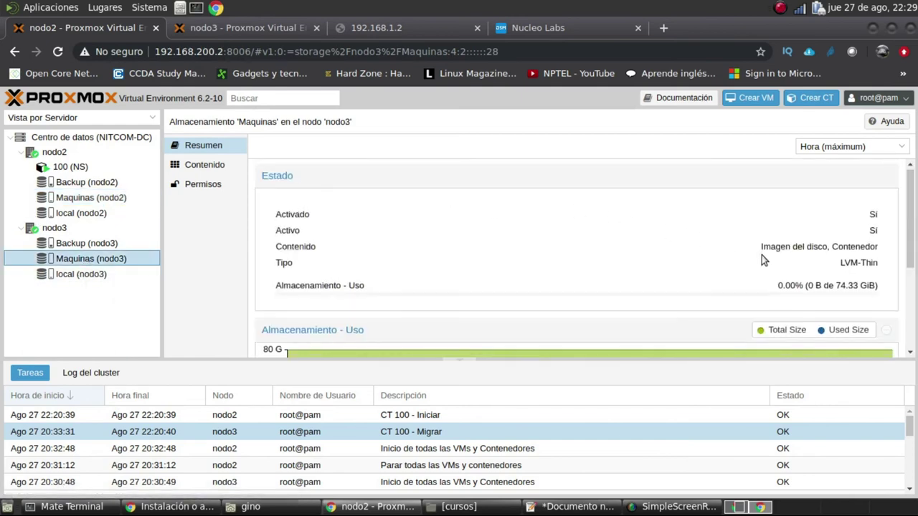
{"action": "scroll", "coordinate": [767, 258], "scroll_direction": "down", "scroll_amount": 3}
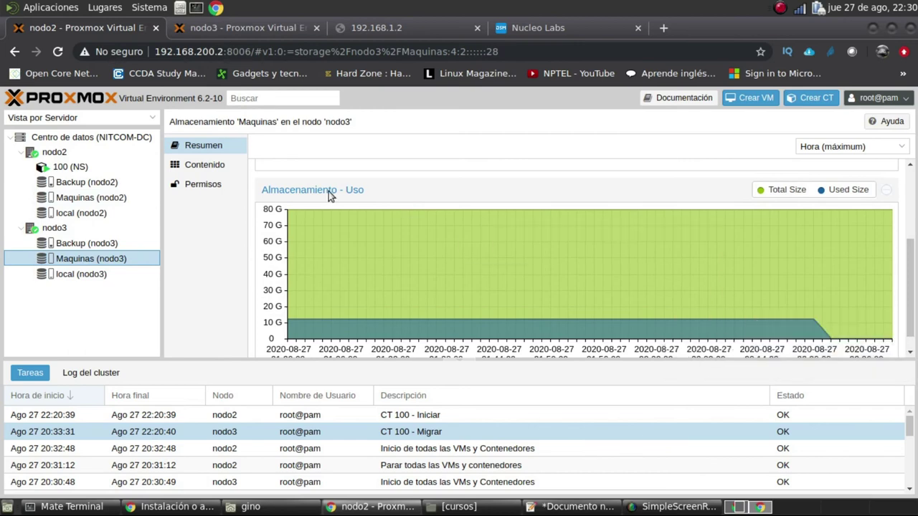
Show the Replicación page of container 100 (NS), which has no jobs
{"action": "left_click", "coordinate": [72, 157]}
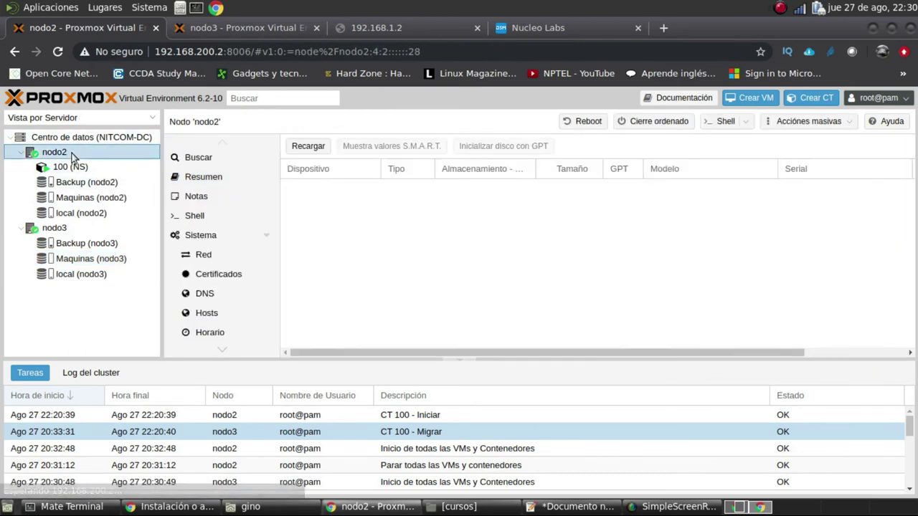
{"action": "right_click", "coordinate": [72, 157]}
{"action": "left_click", "coordinate": [62, 158]}
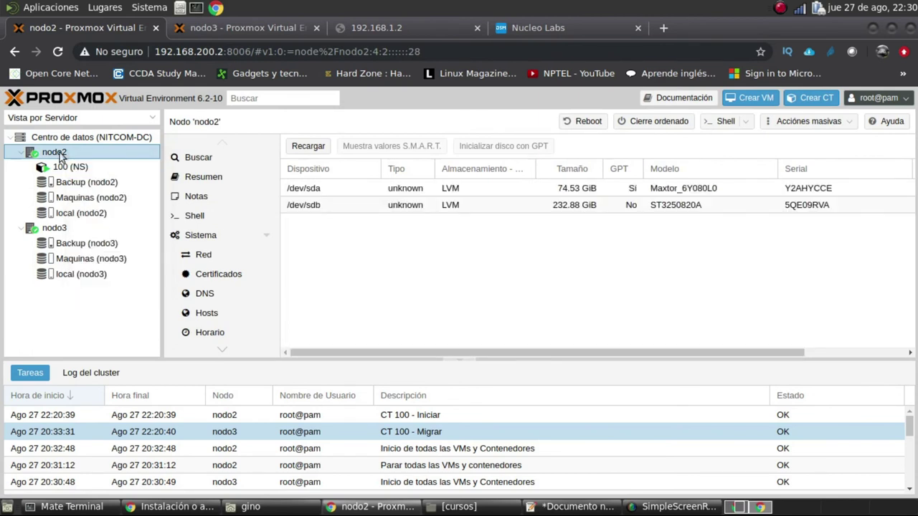
{"action": "left_click", "coordinate": [74, 170]}
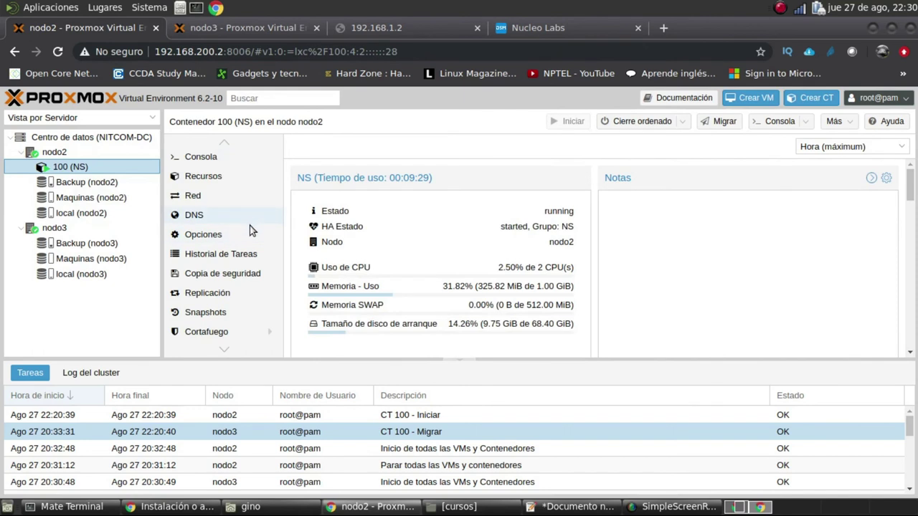
{"action": "scroll", "coordinate": [249, 228], "scroll_direction": "down", "scroll_amount": 1}
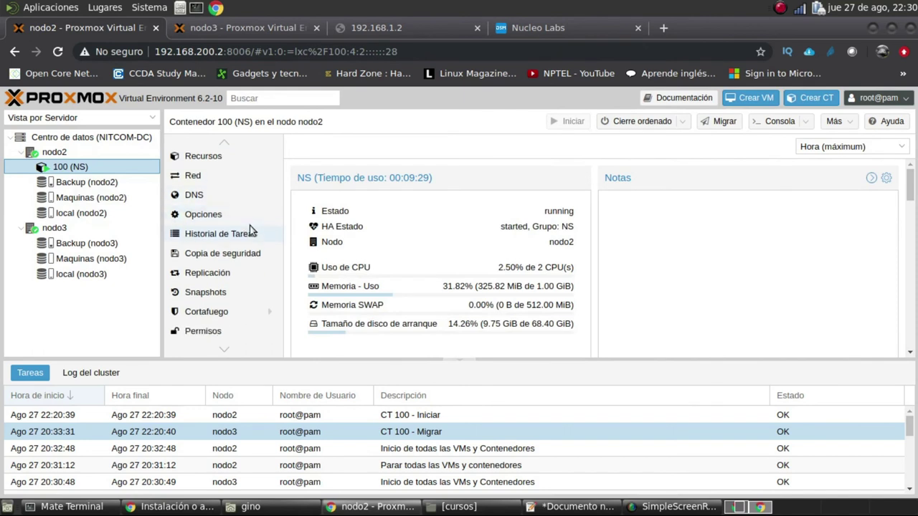
{"action": "left_click", "coordinate": [229, 272]}
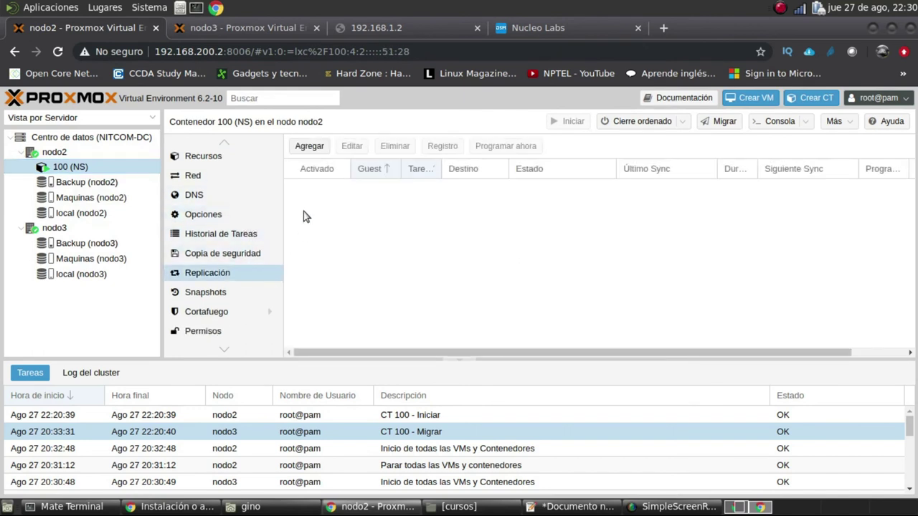
Inspect the new replication job's schedules and nodo3 target, cancelling the dialog each time
{"action": "left_click", "coordinate": [313, 146]}
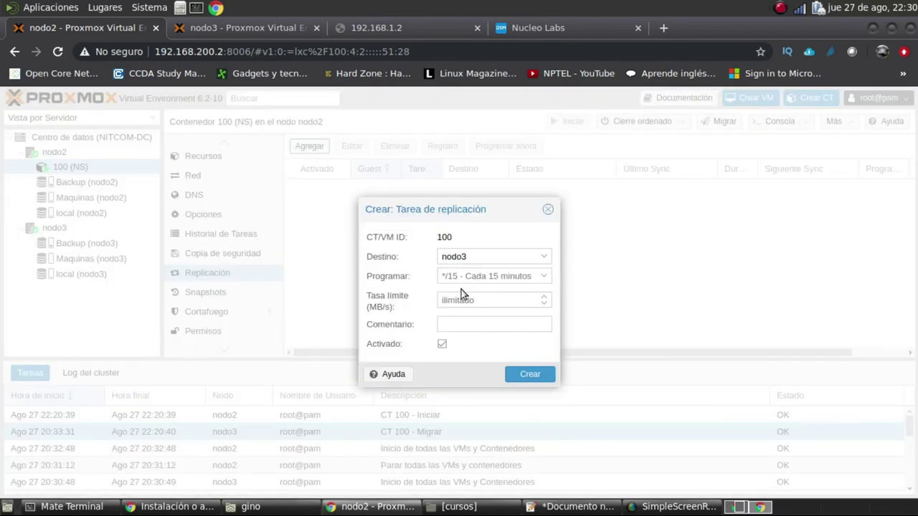
{"action": "left_click", "coordinate": [545, 277]}
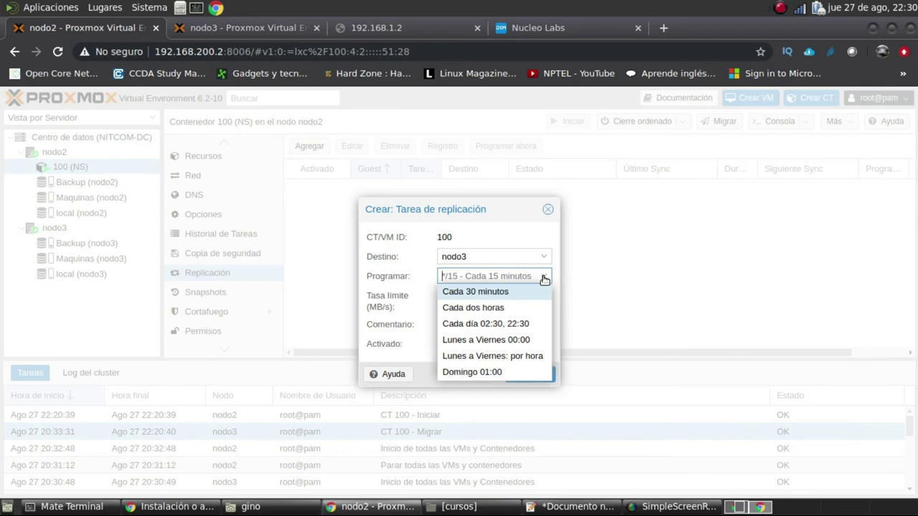
{"action": "left_click", "coordinate": [548, 209]}
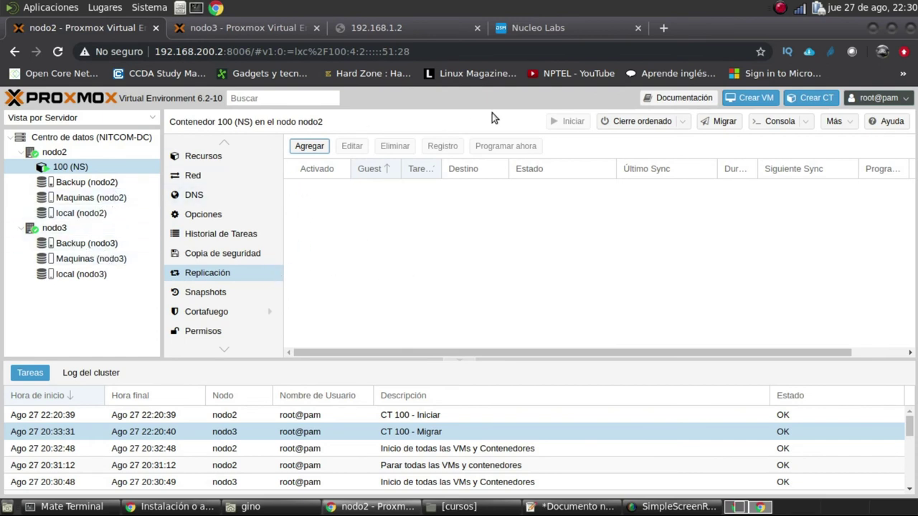
{"action": "left_click", "coordinate": [107, 201]}
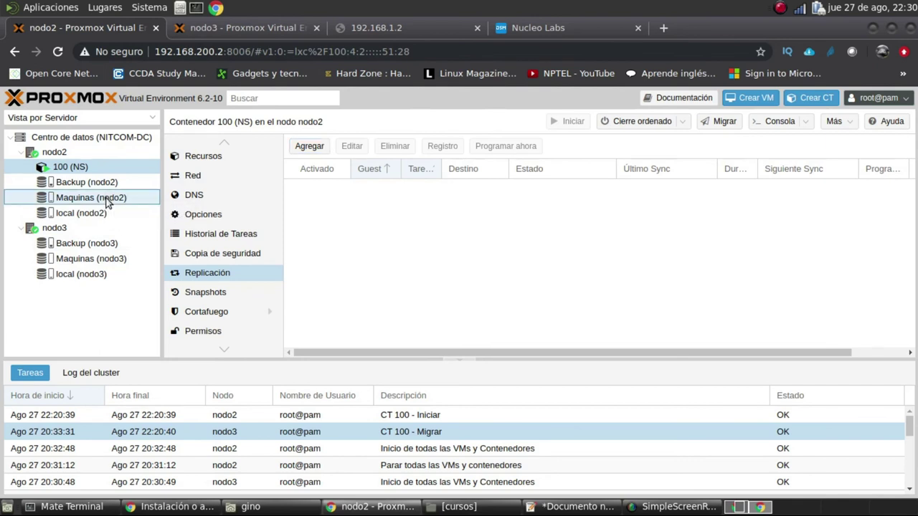
{"action": "left_click", "coordinate": [81, 166]}
{"action": "right_click", "coordinate": [81, 166]}
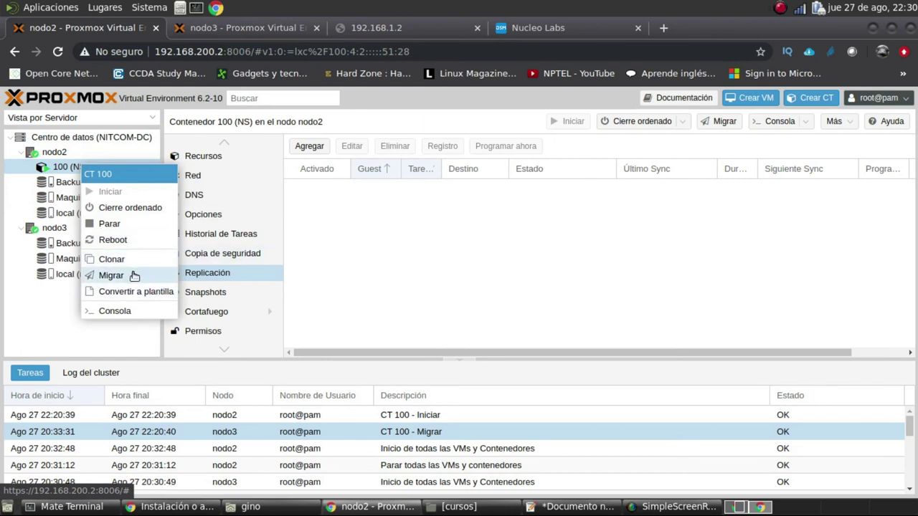
{"action": "left_click", "coordinate": [449, 225]}
{"action": "left_click", "coordinate": [251, 272]}
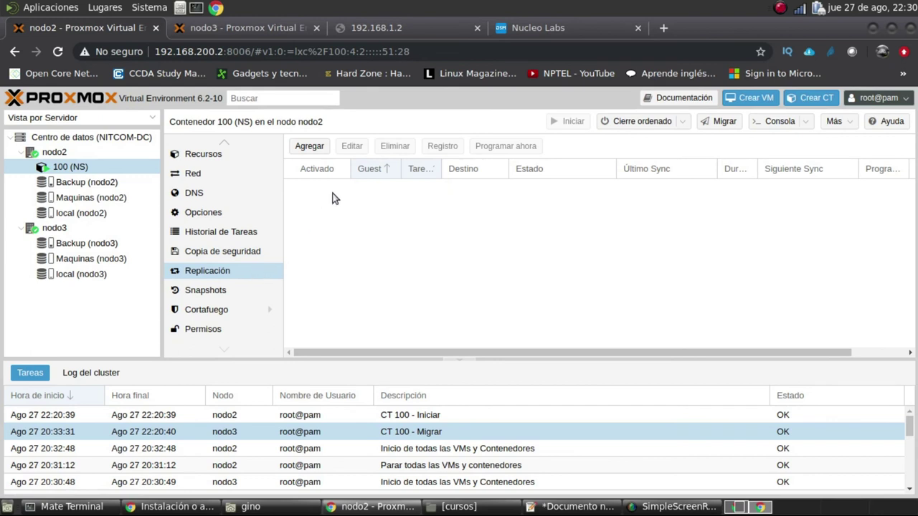
{"action": "left_click", "coordinate": [314, 152]}
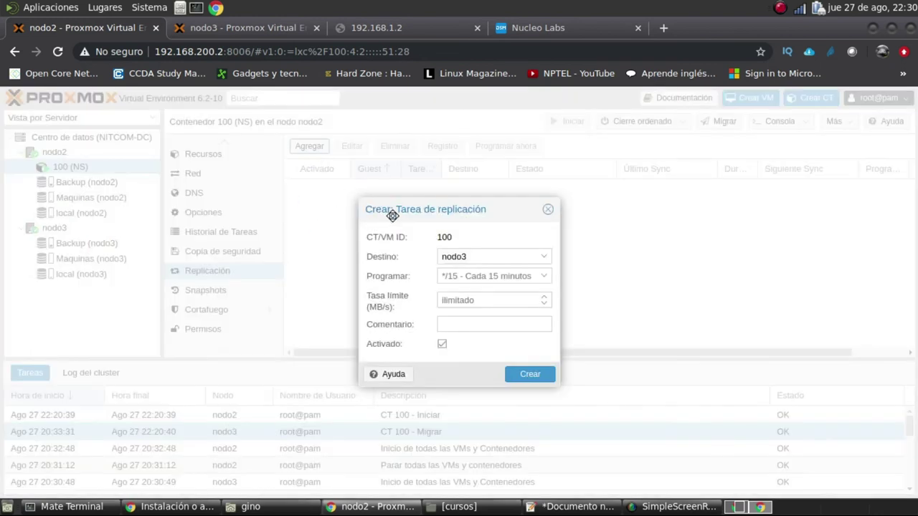
{"action": "left_click", "coordinate": [543, 257]}
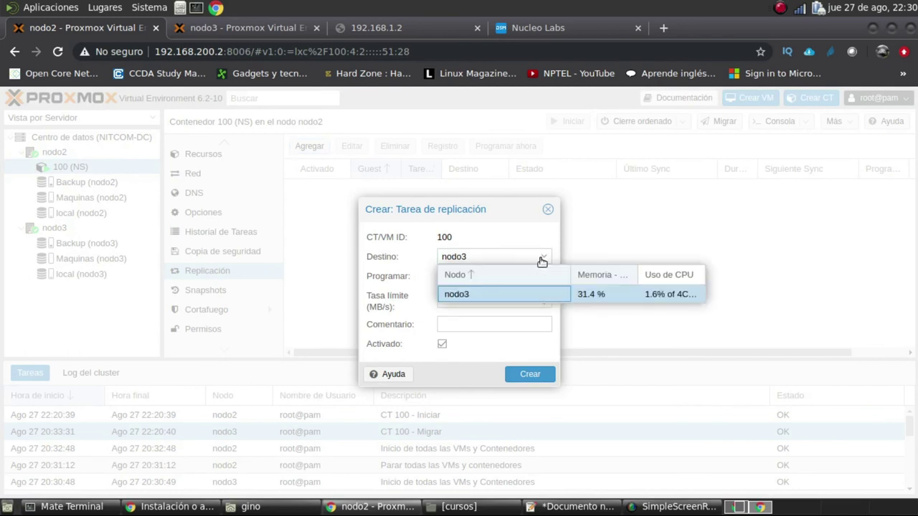
{"action": "left_click", "coordinate": [541, 261]}
{"action": "left_click", "coordinate": [548, 209]}
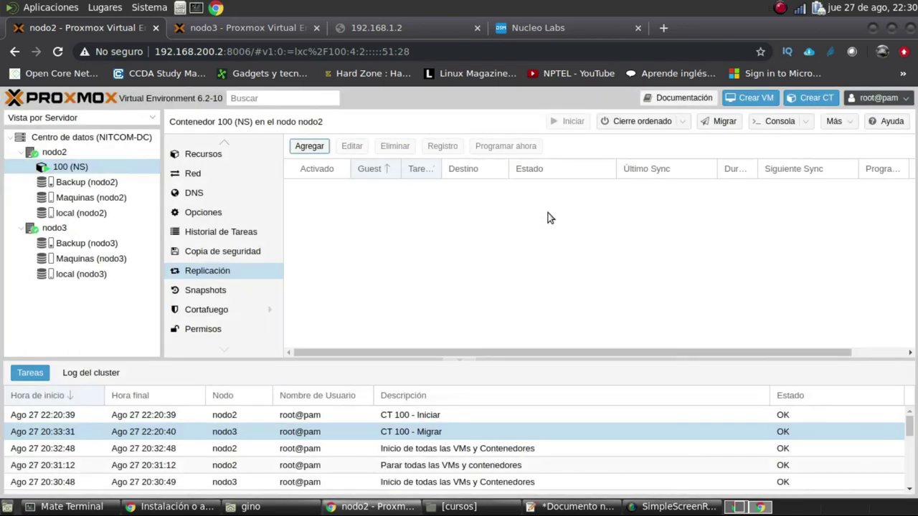
Shut down container 100 with Cierre ordenado and confirm with Sí
{"action": "right_click", "coordinate": [85, 171]}
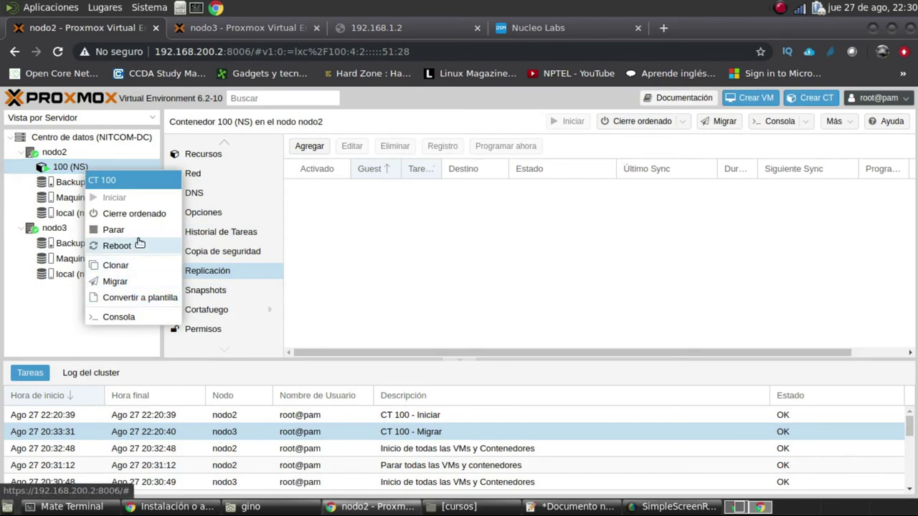
{"action": "left_click", "coordinate": [140, 216]}
{"action": "left_click", "coordinate": [420, 323]}
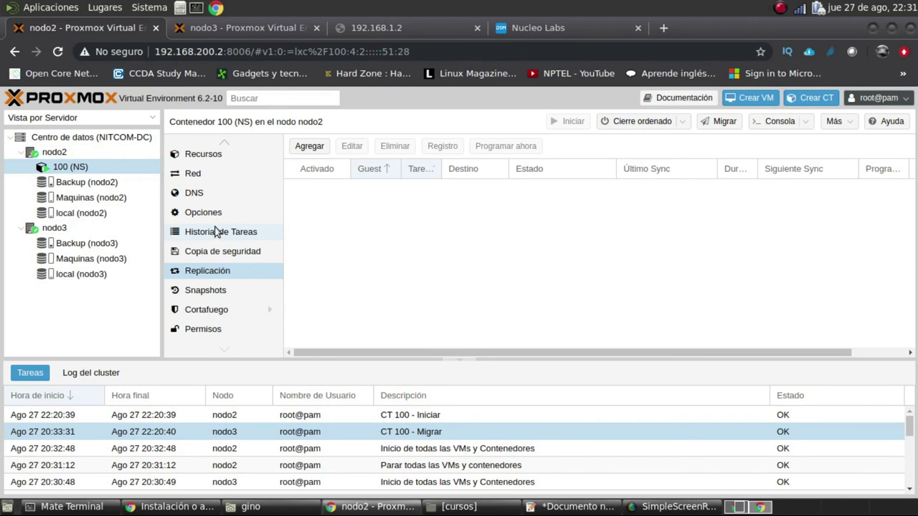
{"action": "right_click", "coordinate": [84, 172]}
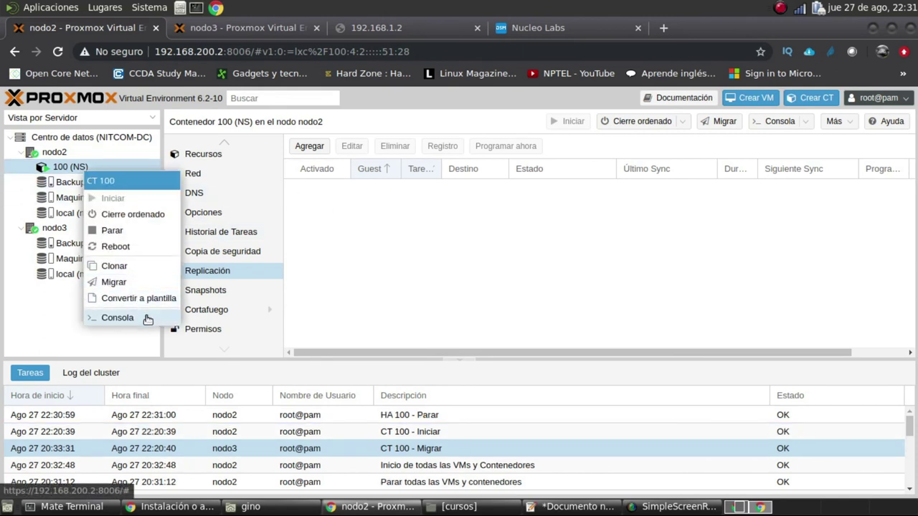
Open container 100's console and log in as root
{"action": "left_click", "coordinate": [117, 318]}
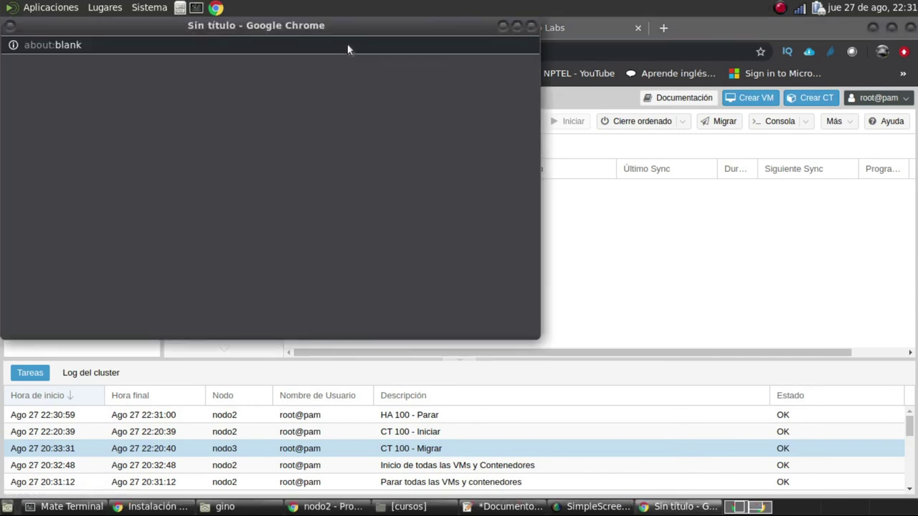
{"action": "left_click_drag", "start_coordinate": [354, 29], "coordinate": [733, 135]}
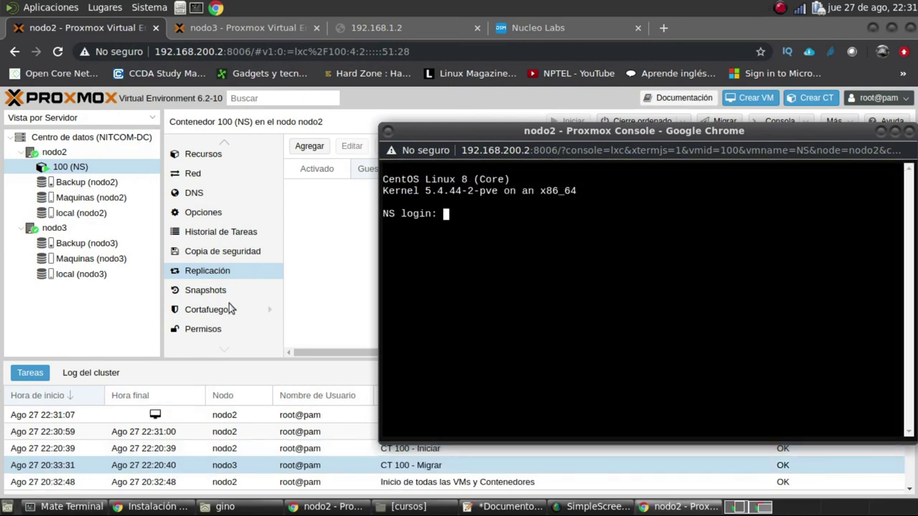
{"action": "type", "text": "root"}
{"action": "key", "text": "Return"}
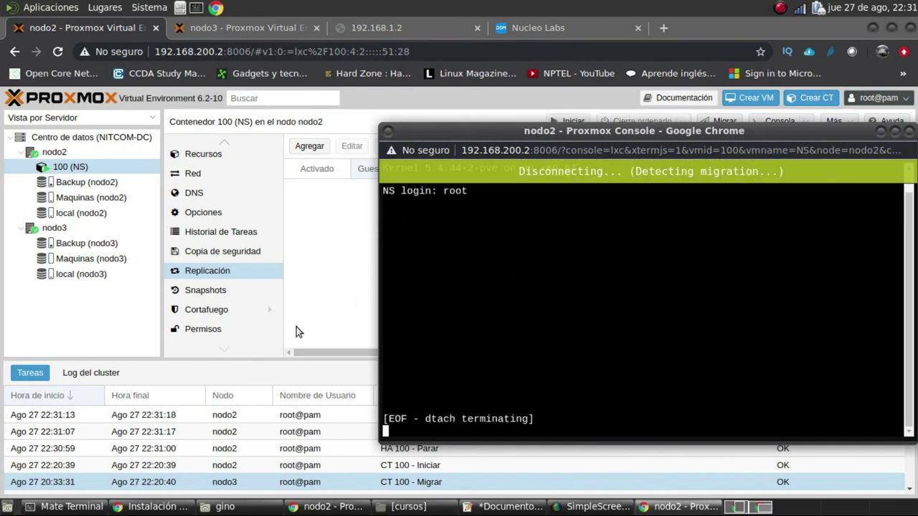
Rerun the ping to 192.168.1.2 in Mate Terminal, then return to Proxmox
{"action": "left_click", "coordinate": [72, 507]}
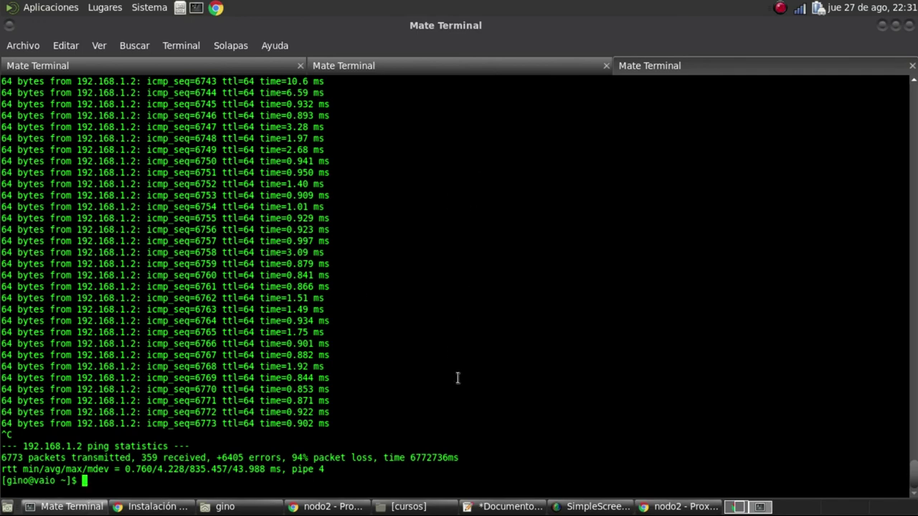
{"action": "key", "text": "Up"}
{"action": "key", "text": "Return"}
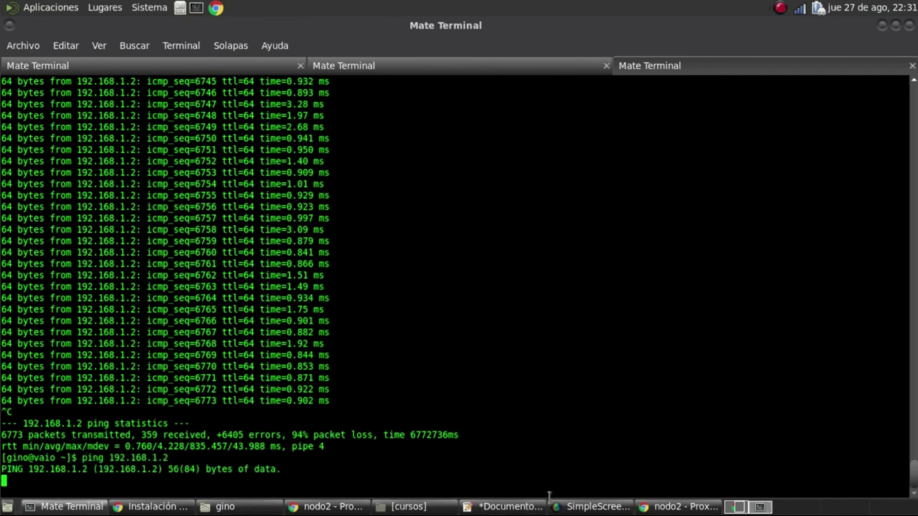
{"action": "left_click", "coordinate": [340, 509]}
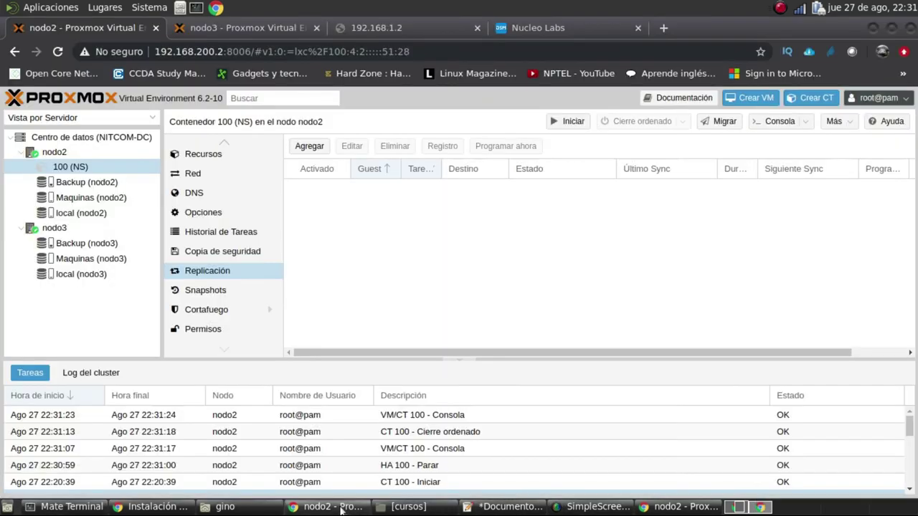
Start container 100 again and open its console beside the page
{"action": "right_click", "coordinate": [80, 172]}
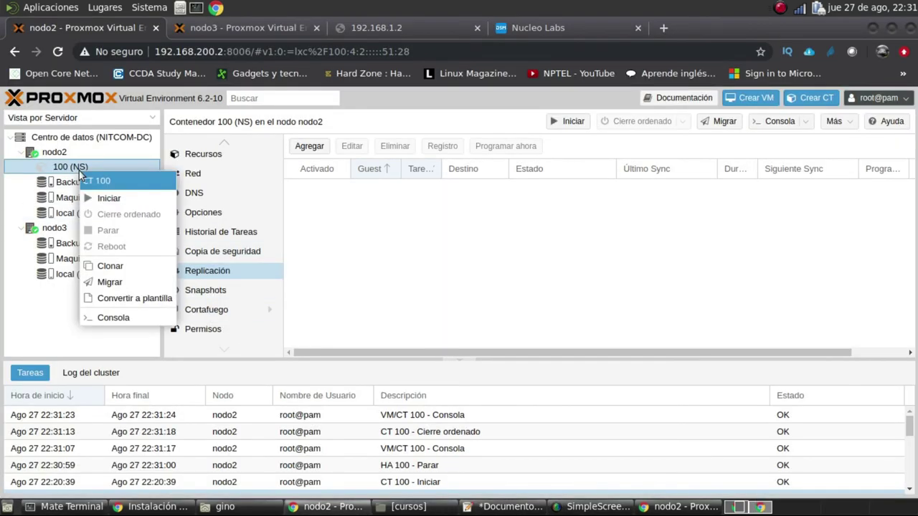
{"action": "left_click", "coordinate": [112, 201]}
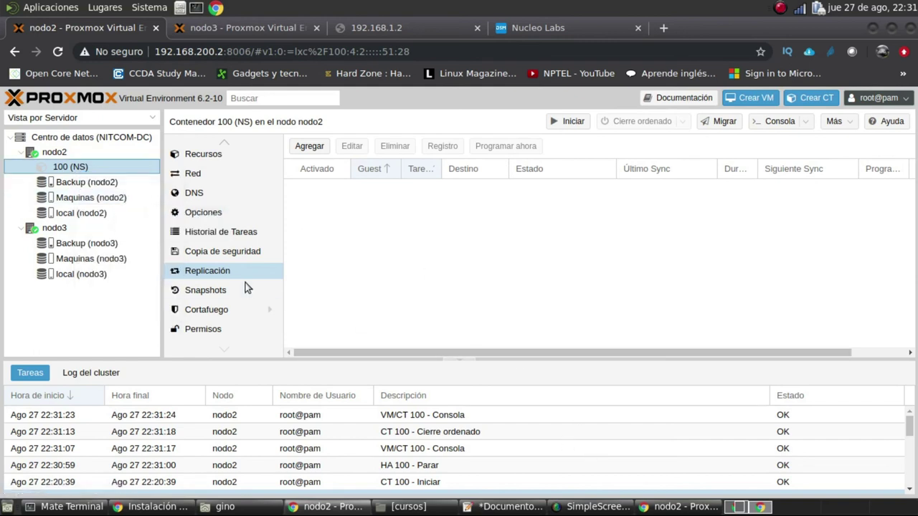
{"action": "right_click", "coordinate": [112, 168]}
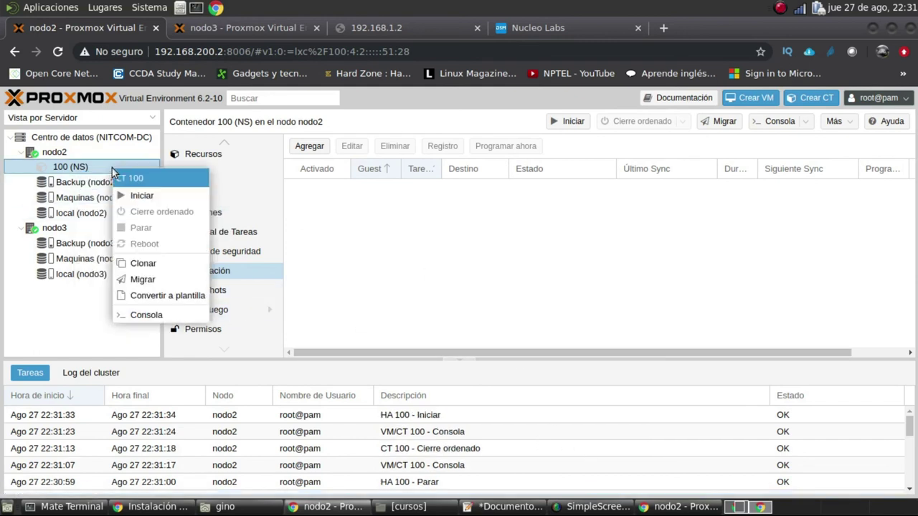
{"action": "left_click", "coordinate": [148, 314]}
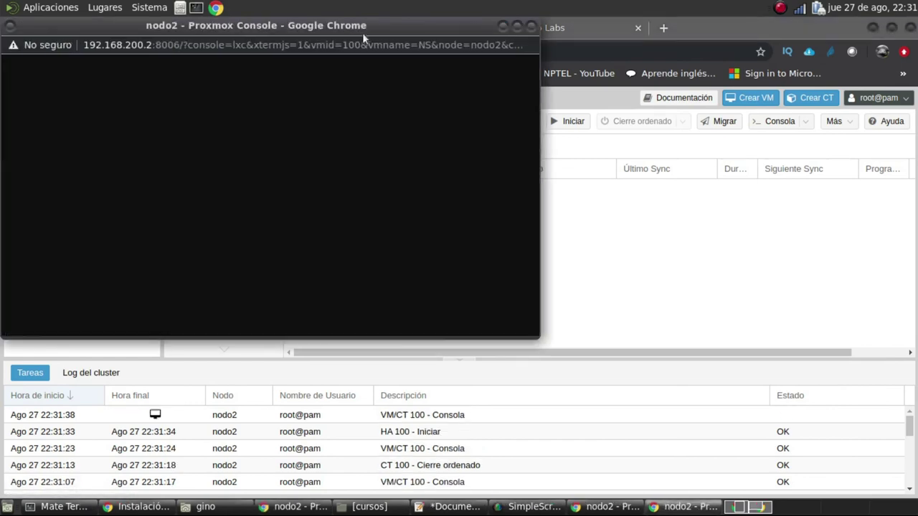
{"action": "left_click_drag", "start_coordinate": [358, 27], "coordinate": [682, 129]}
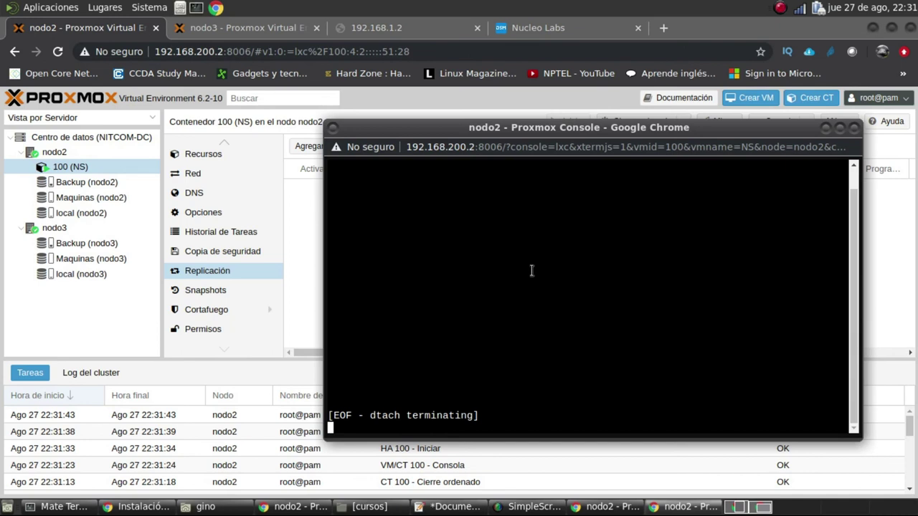
{"action": "left_click_drag", "start_coordinate": [513, 137], "coordinate": [539, 129]}
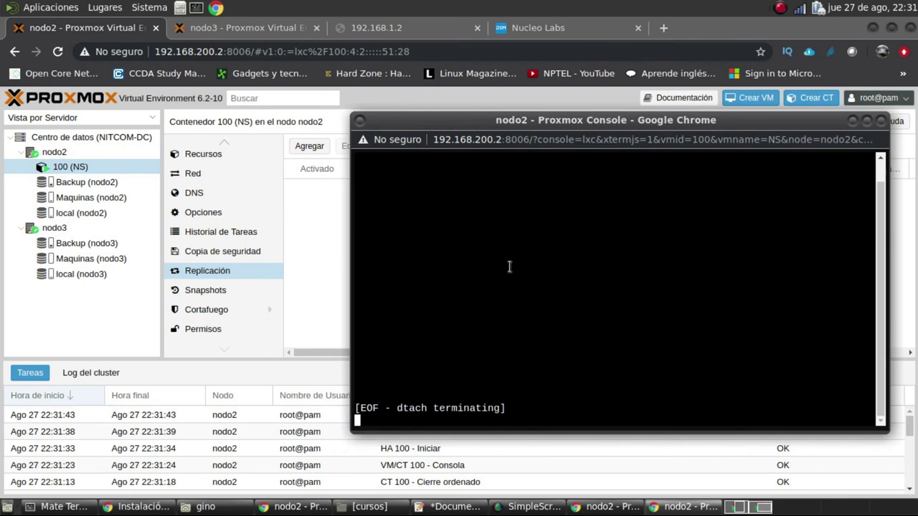
Check the ping, then reopen container 100's console in a centred window
{"action": "left_click", "coordinate": [77, 505]}
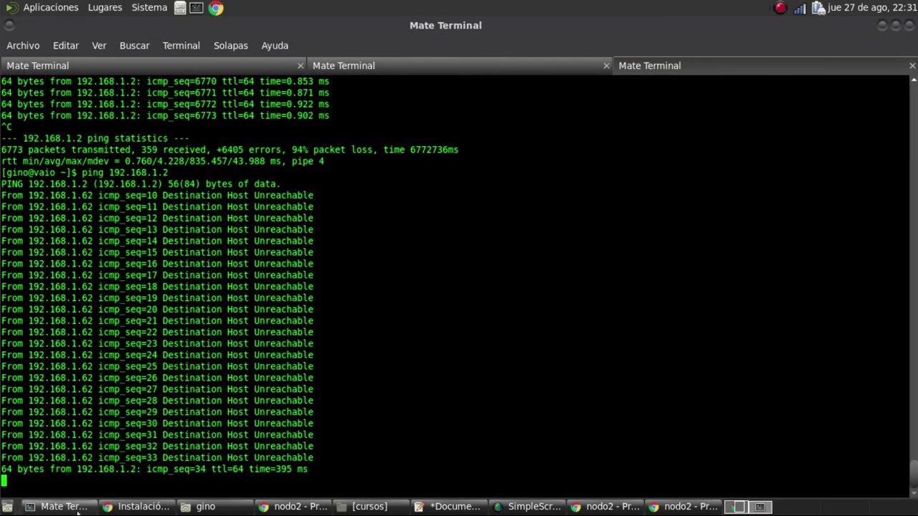
{"action": "left_click", "coordinate": [294, 507]}
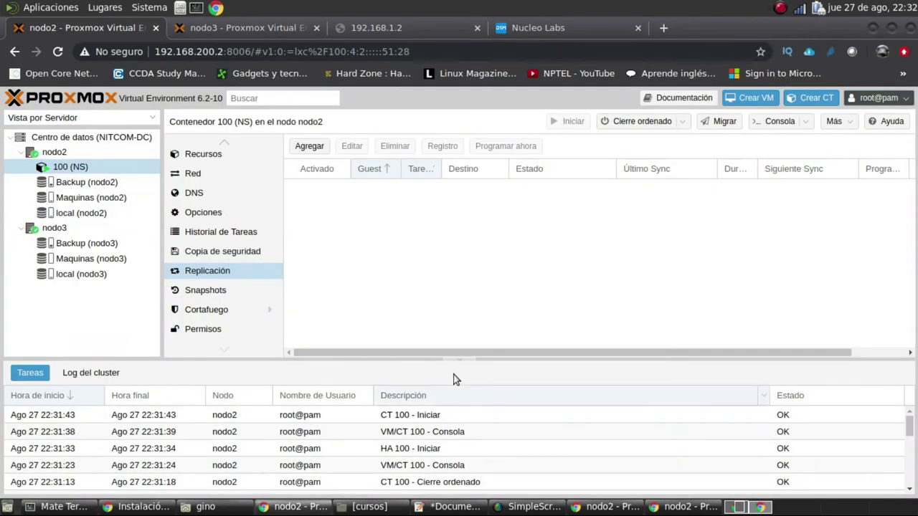
{"action": "right_click", "coordinate": [75, 170]}
{"action": "left_click", "coordinate": [127, 317]}
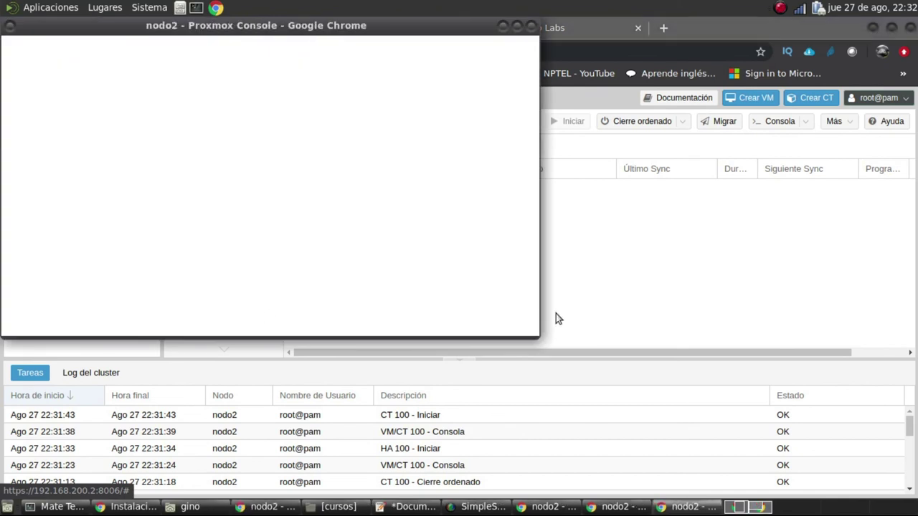
{"action": "left_click_drag", "start_coordinate": [364, 25], "coordinate": [633, 121]}
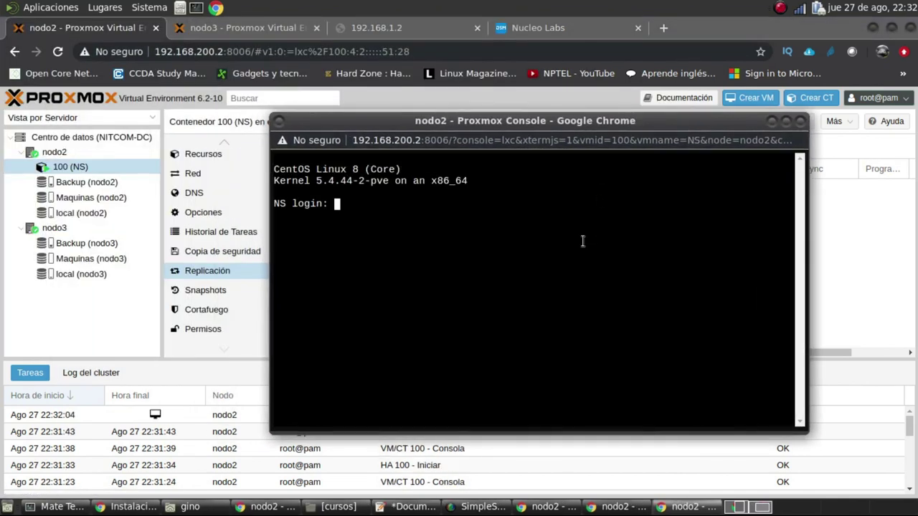
Log into NS as root and open /etc/motd in nano
{"action": "type", "text": "root"}
{"action": "key", "text": "Return"}
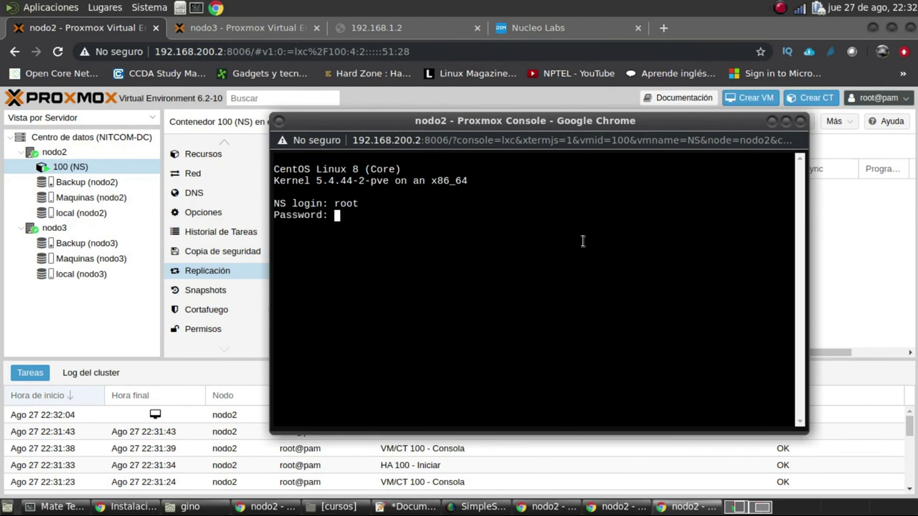
{"action": "key", "text": "Return"}
{"action": "key", "text": "Return"}
{"action": "key", "text": "Return"}
{"action": "key", "text": "Return"}
{"action": "type", "text": "nano /etc/mo"}
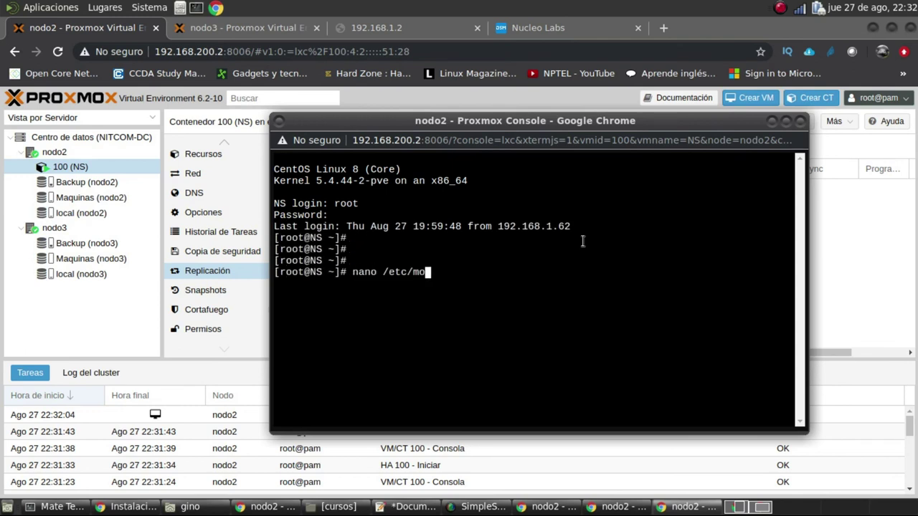
{"action": "key", "text": "Tab"}
{"action": "type", "text": "t"}
{"action": "key", "text": "Tab"}
{"action": "key", "text": "Return"}
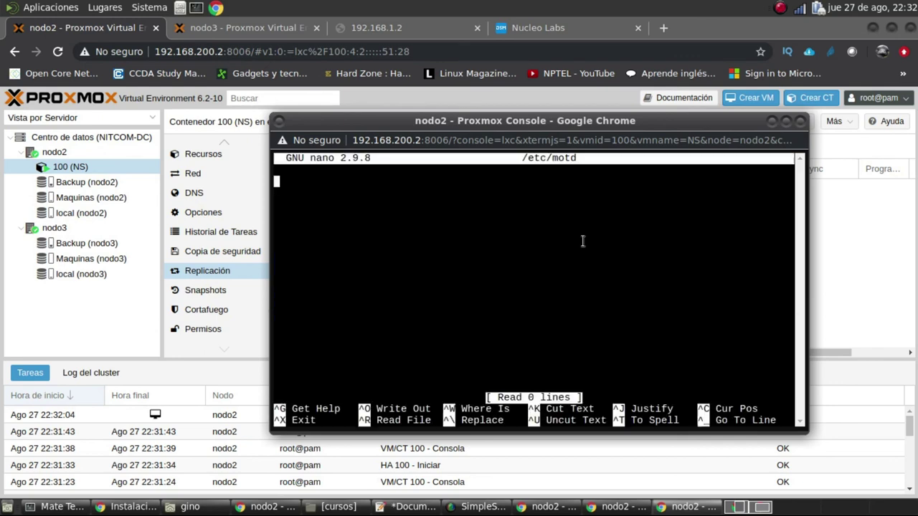
Type a four-line # bordered banner containing 'Bienvenido a NS'
{"action": "type", "text": "################################"}
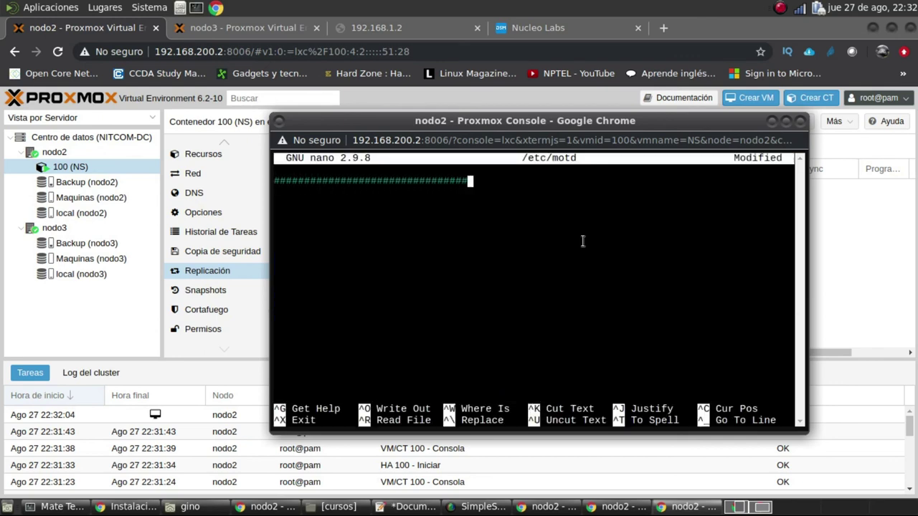
{"action": "key", "text": "Return"}
{"action": "type", "text": "### Buen"}
{"action": "key", "text": "BackSpace"}
{"action": "key", "text": "BackSpace"}
{"action": "type", "text": "i"}
{"action": "key", "text": "BackSpace"}
{"action": "key", "text": "BackSpace"}
{"action": "type", "text": "ivenido"}
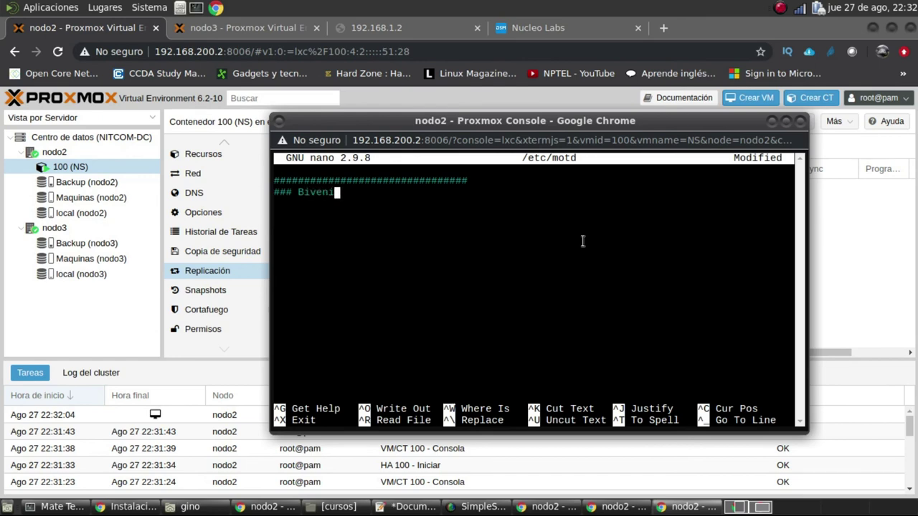
{"action": "key", "text": "BackSpace"}
{"action": "key", "text": "BackSpace"}
{"action": "key", "text": "BackSpace"}
{"action": "key", "text": "BackSpace"}
{"action": "key", "text": "BackSpace"}
{"action": "key", "text": "BackSpace"}
{"action": "type", "text": "venvenido  a N"}
{"action": "type", "text": "S     ##"}
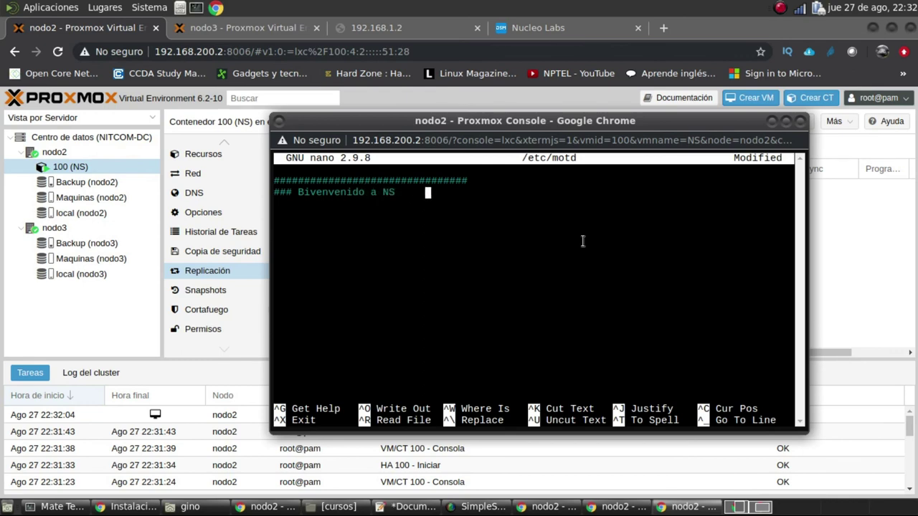
{"action": "type", "text": "#####"}
{"action": "key", "text": "Return"}
{"action": "type", "text": "###                      "}
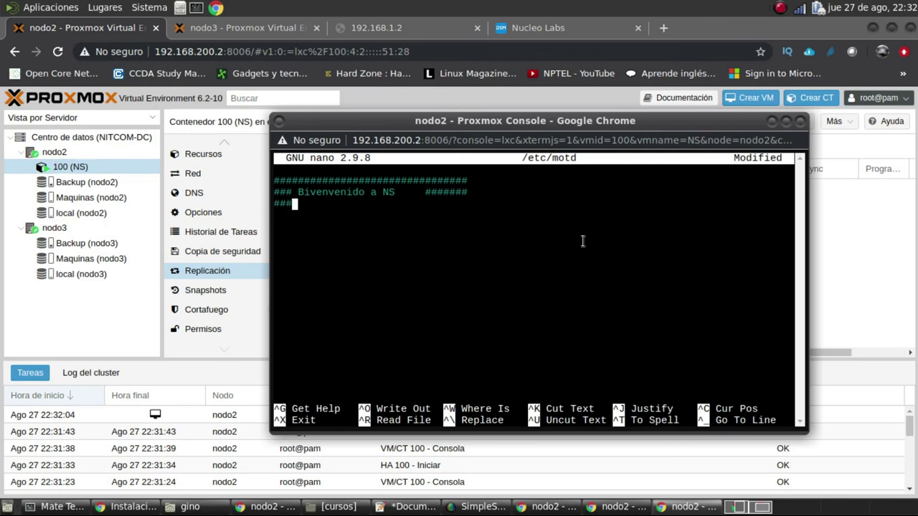
{"action": "type", "text": "######"}
{"action": "key", "text": "Return"}
{"action": "type", "text": "###############################"}
Correct the spelling of 'Bienvenido' and adjust the welcome line's spacing
{"action": "key", "text": "Up"}
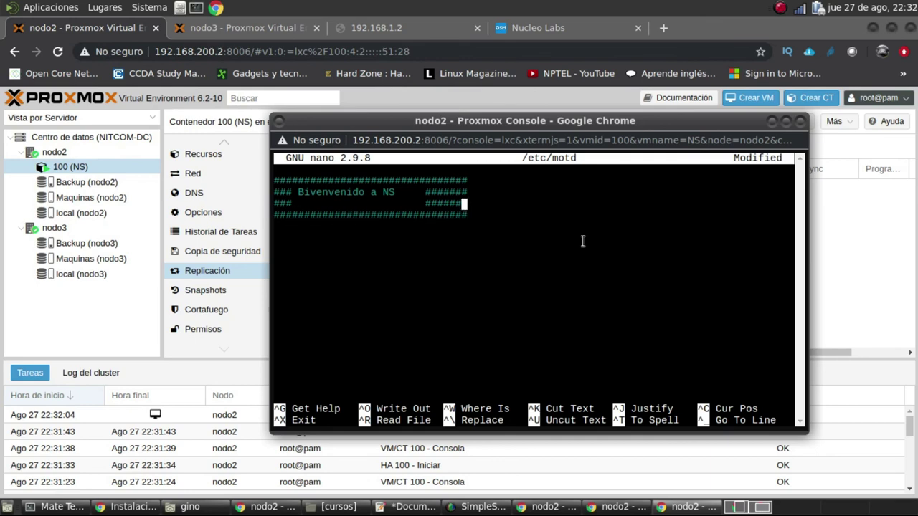
{"action": "key", "text": "Left"}
{"action": "key", "text": "Left"}
{"action": "key", "text": "Right"}
{"action": "key", "text": "Up"}
{"action": "key", "text": "Left"}
{"action": "key", "text": "Left"}
{"action": "key", "text": "Left"}
{"action": "key", "text": "Left"}
{"action": "key", "text": "Left"}
{"action": "key", "text": "Left"}
{"action": "key", "text": "Left"}
{"action": "key", "text": "Left"}
{"action": "key", "text": "Left"}
{"action": "key", "text": "Left"}
{"action": "key", "text": "Left"}
{"action": "key", "text": "Left"}
{"action": "key", "text": "Left"}
{"action": "key", "text": "Left"}
{"action": "key", "text": "Left"}
{"action": "key", "text": "Left"}
{"action": "key", "text": "Left"}
{"action": "key", "text": "Left"}
{"action": "key", "text": "Left"}
{"action": "key", "text": "Left"}
{"action": "type", "text": "en"}
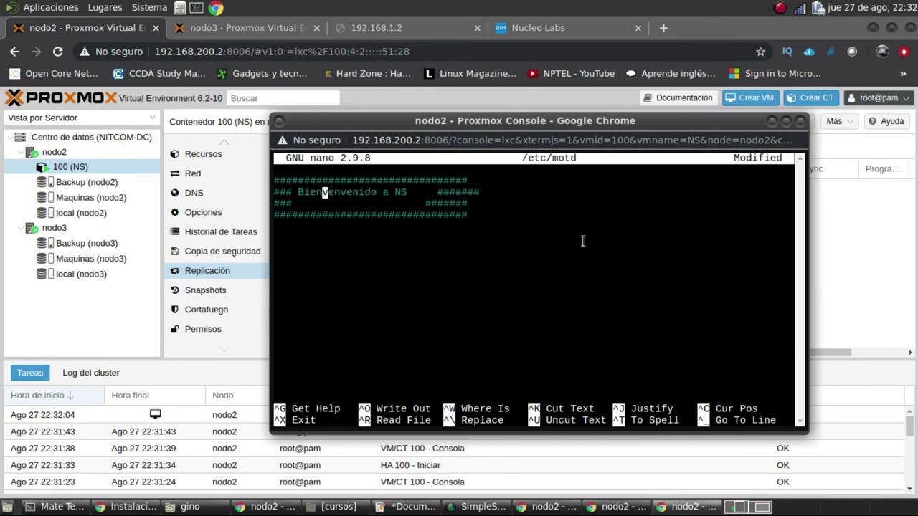
{"action": "key", "text": "Right"}
{"action": "key", "text": "Right"}
{"action": "key", "text": "Right"}
{"action": "key", "text": "Right"}
{"action": "key", "text": "Right"}
{"action": "key", "text": "Right"}
{"action": "key", "text": "Right"}
{"action": "key", "text": "BackSpace"}
{"action": "key", "text": "BackSpace"}
{"action": "key", "text": "BackSpace"}
{"action": "key", "text": "BackSpace"}
{"action": "key", "text": "BackSpace"}
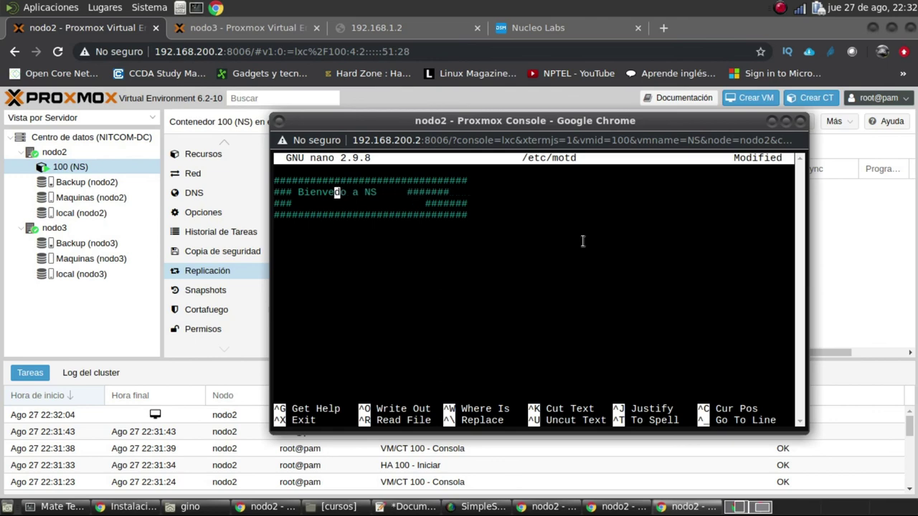
{"action": "type", "text": "ni"}
{"action": "key", "text": "Right"}
{"action": "key", "text": "Right"}
{"action": "key", "text": "Right"}
{"action": "key", "text": "Right"}
{"action": "key", "text": "Right"}
{"action": "key", "text": "Left"}
{"action": "key", "text": "Left"}
{"action": "key", "text": "Left"}
{"action": "key", "text": "Left"}
{"action": "key", "text": "Left"}
{"action": "key", "text": "Left"}
{"action": "key", "text": "Left"}
{"action": "key", "text": "Left"}
{"action": "key", "text": "Left"}
{"action": "key", "text": "Left"}
{"action": "key", "text": "Left"}
{"action": "key", "text": "Left"}
{"action": "key", "text": "Right"}
{"action": "key", "text": "Right"}
{"action": "key", "text": "Right"}
{"action": "key", "text": "Right"}
{"action": "key", "text": "Right"}
{"action": "key", "text": "Right"}
{"action": "key", "text": "Right"}
{"action": "key", "text": "Right"}
{"action": "key", "text": "Right"}
{"action": "key", "text": "Right"}
{"action": "key", "text": "Right"}
{"action": "key", "text": "Right"}
{"action": "key", "text": "Right"}
{"action": "key", "text": "Right"}
{"action": "key", "text": "Right"}
{"action": "key", "text": "Right"}
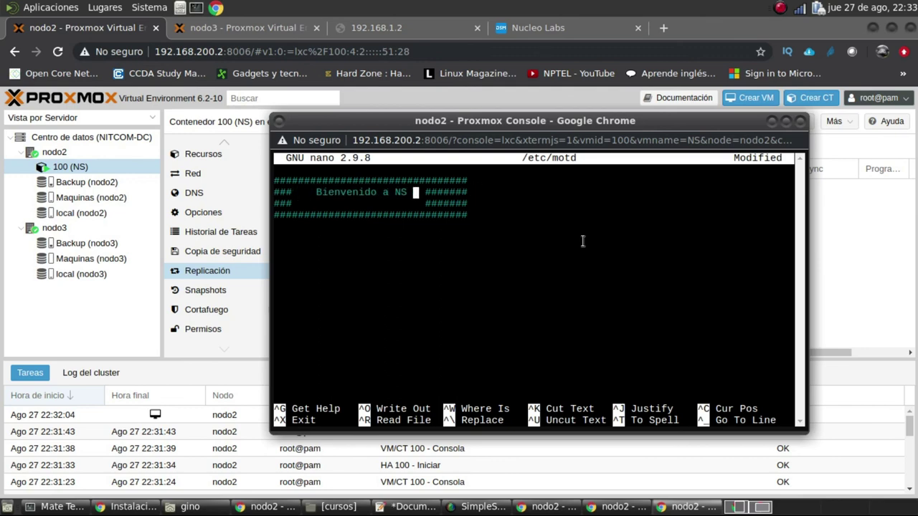
Save /etc/motd and exit nano
{"action": "key", "text": "ctrl+x"}
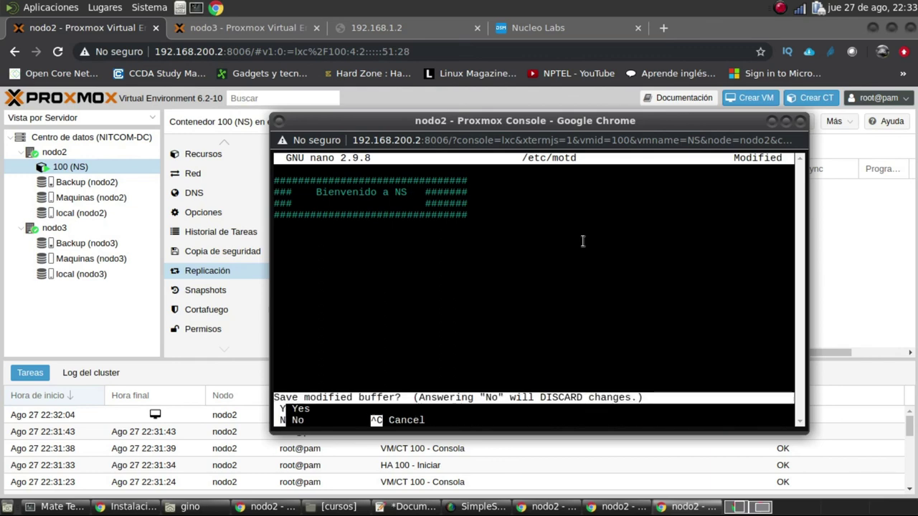
{"action": "key", "text": "y"}
{"action": "key", "text": "Return"}
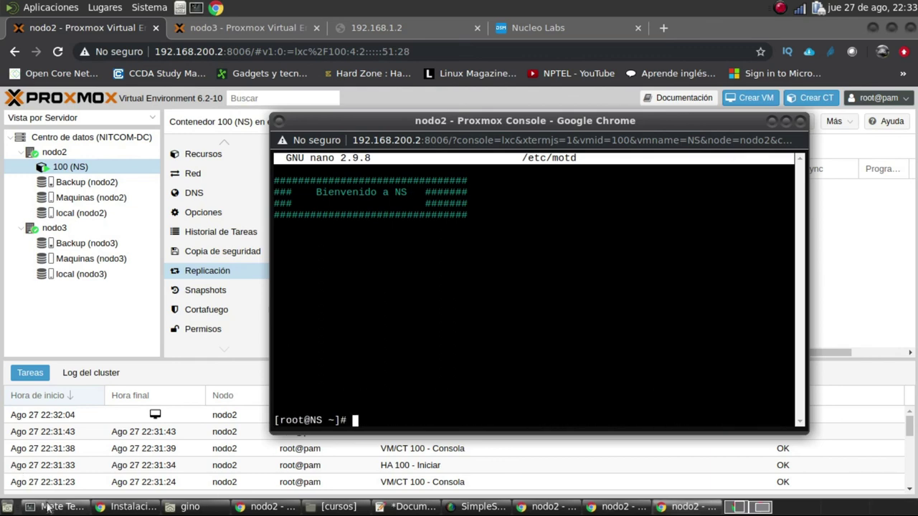
{"action": "left_click", "coordinate": [58, 506]}
Stop the ping and SSH into NS as root on port 2222 to see the banner
{"action": "key", "text": "ctrl+c"}
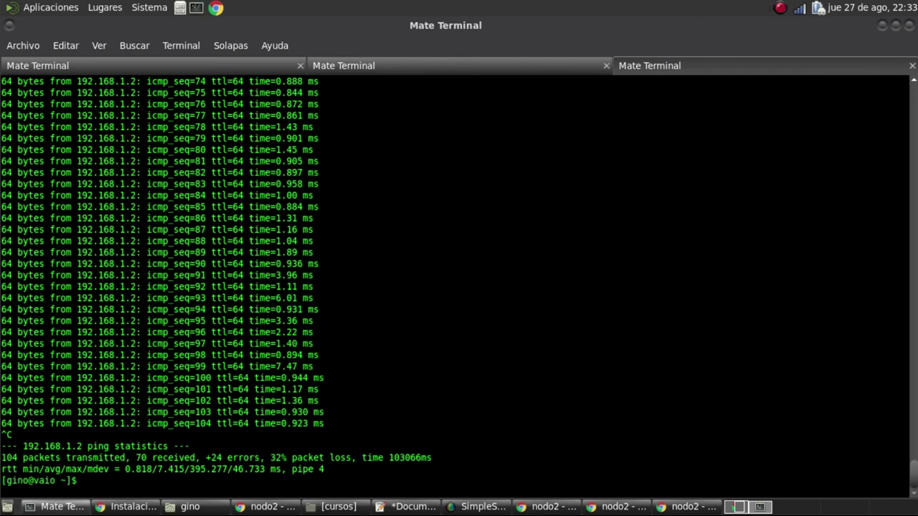
{"action": "key", "text": "ctrl+c"}
{"action": "key", "text": "Up"}
{"action": "key", "text": "Up"}
{"action": "key", "text": "Return"}
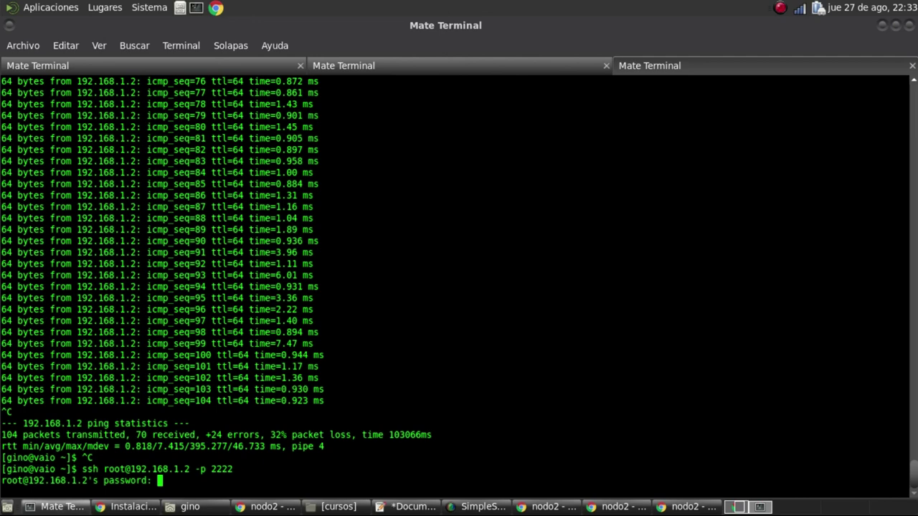
{"action": "key", "text": "Return"}
{"action": "key", "text": "Return"}
{"action": "key", "text": "Return"}
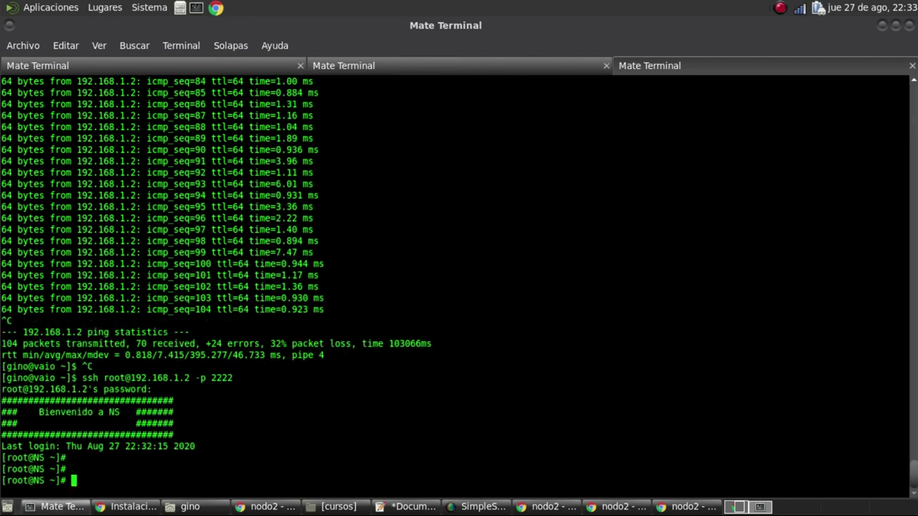
{"action": "left_click", "coordinate": [276, 508]}
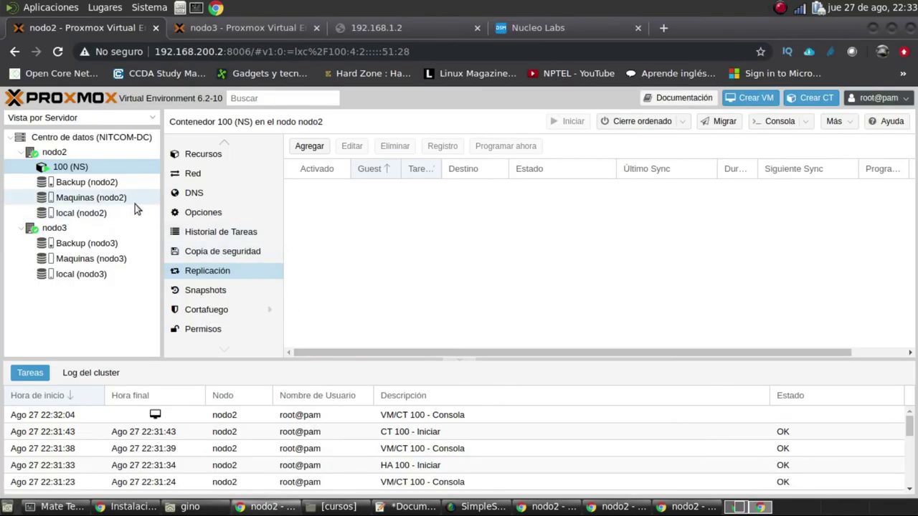
Migrate container 100 (NS) to nodo3
{"action": "right_click", "coordinate": [72, 172]}
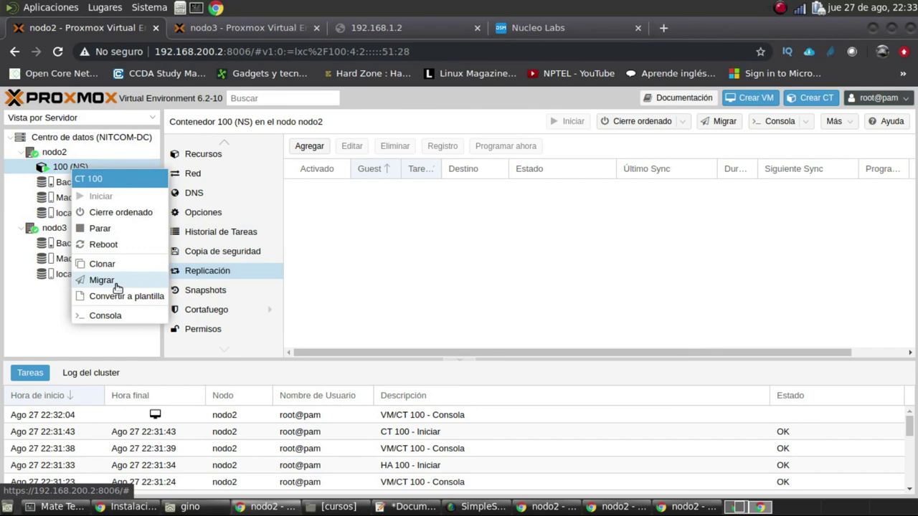
{"action": "left_click", "coordinate": [101, 280]}
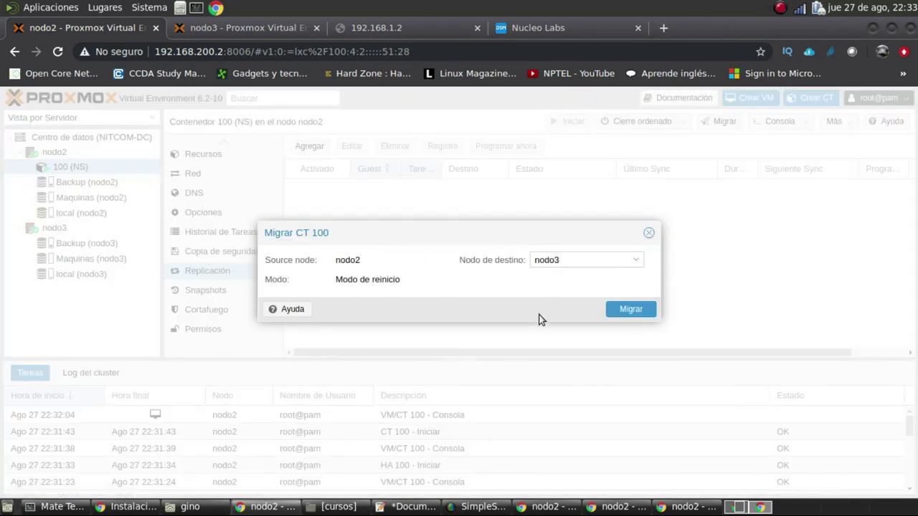
{"action": "left_click", "coordinate": [629, 314]}
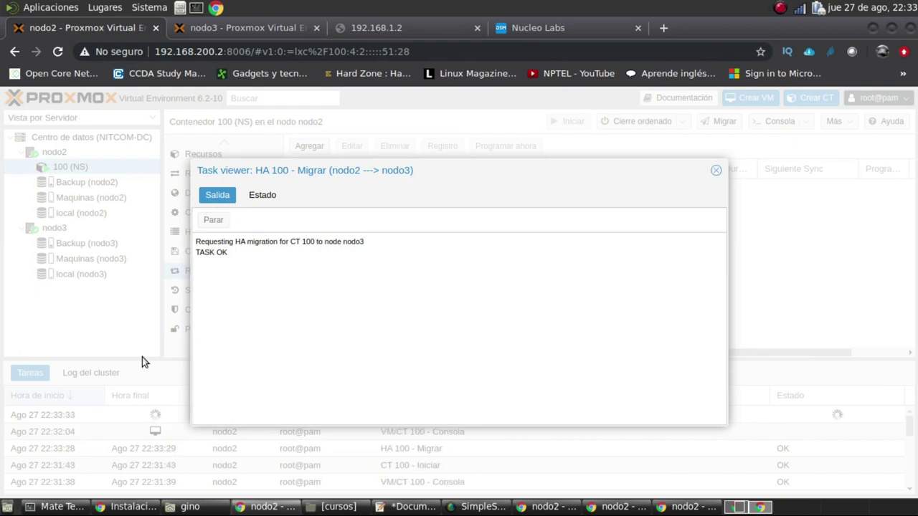
Restart the ping to 192.168.1.2 and select the running CT 100 - Migrar task
{"action": "left_click", "coordinate": [54, 506]}
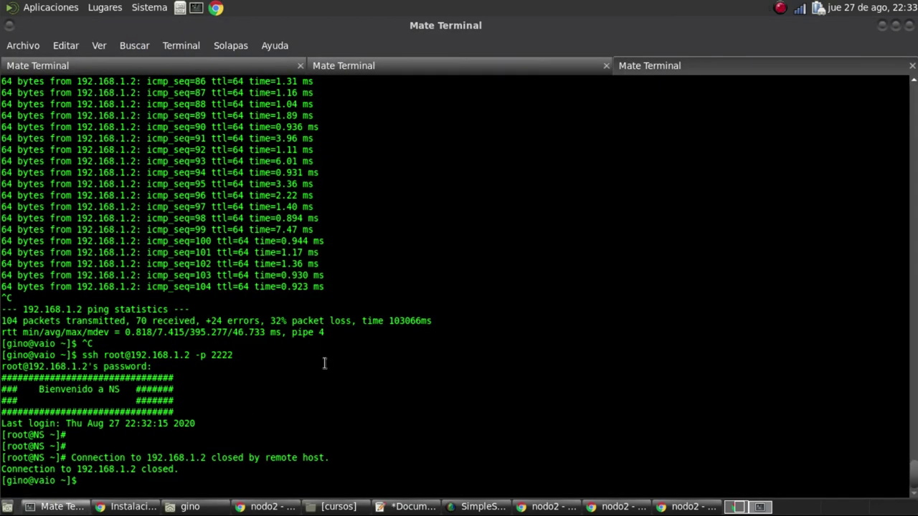
{"action": "key", "text": "Return"}
{"action": "key", "text": "Return"}
{"action": "type", "text": "ping 192.168.1.2"}
{"action": "key", "text": "Return"}
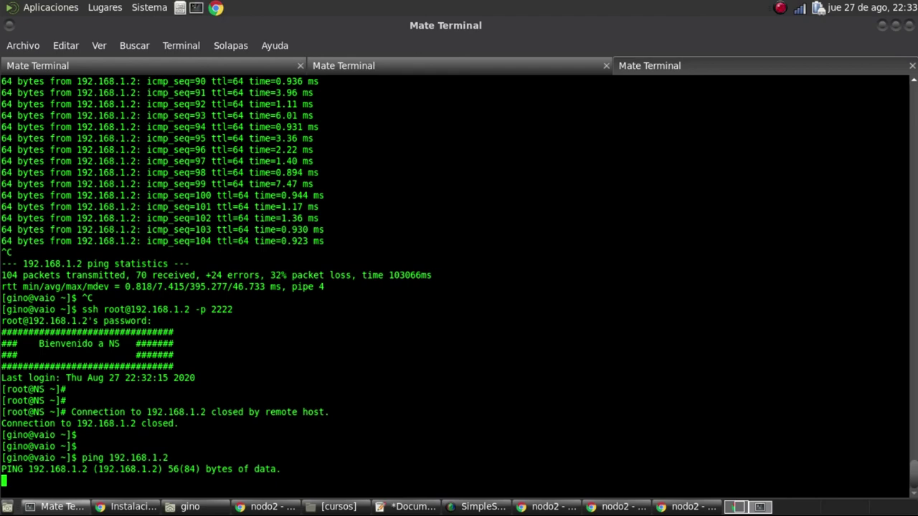
{"action": "left_click", "coordinate": [262, 506]}
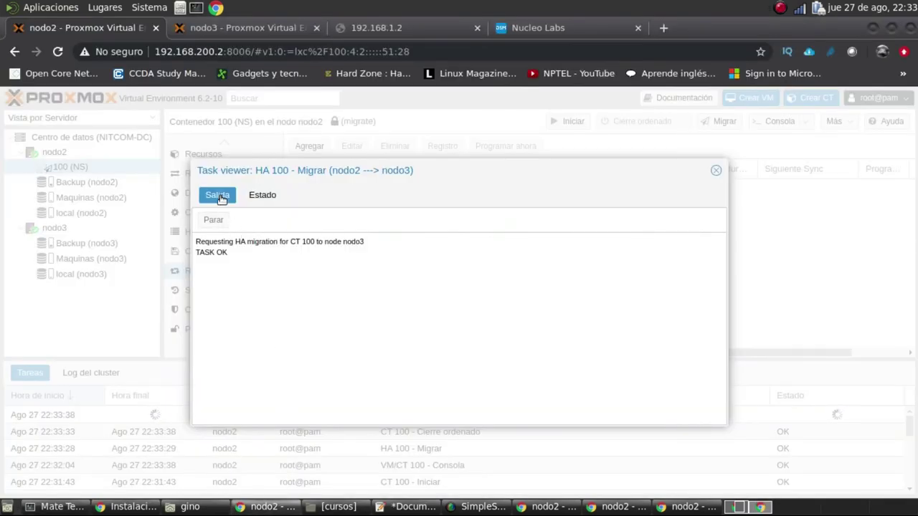
{"action": "left_click", "coordinate": [716, 172]}
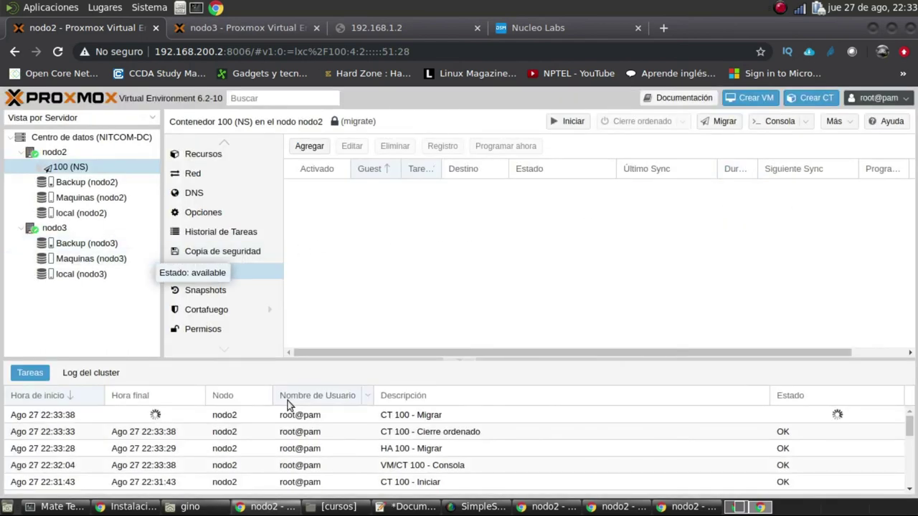
{"action": "left_click", "coordinate": [416, 418]}
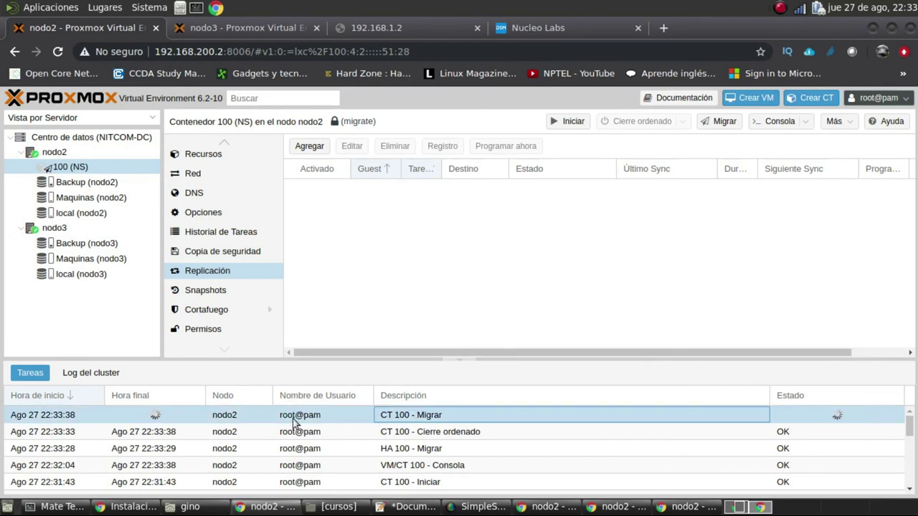